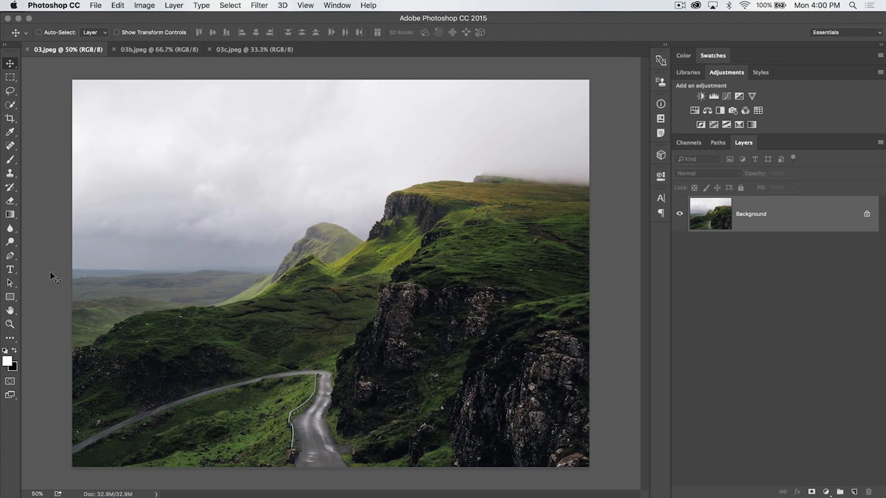
Pick the Horizontal Type Tool, type a throwaway test line in the sky, then discard it.
left_click(10, 269)
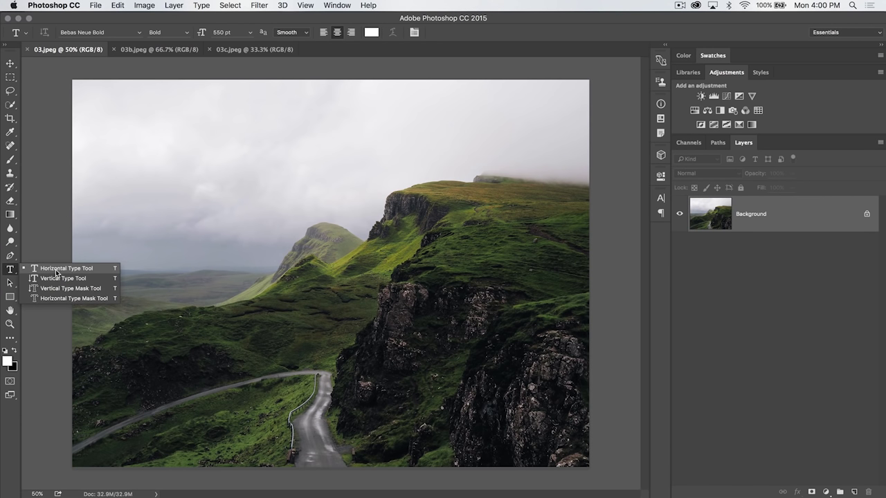
left_click(57, 270)
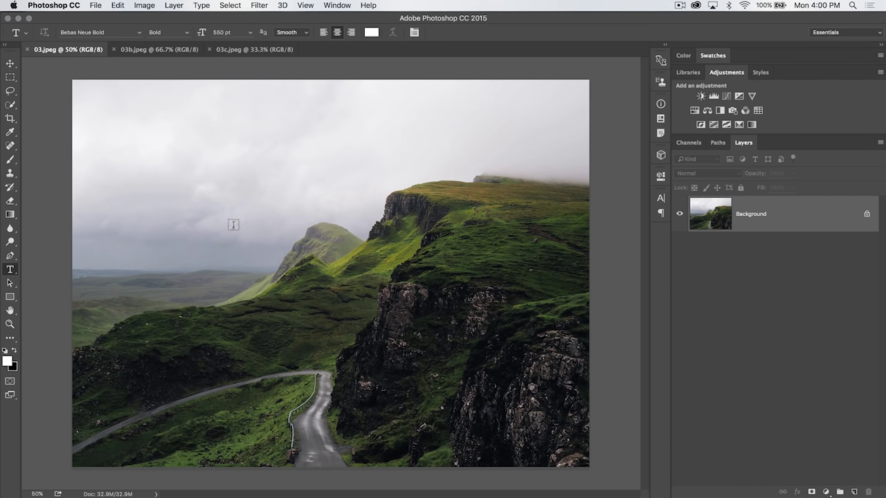
left_click(256, 229)
type("SD")
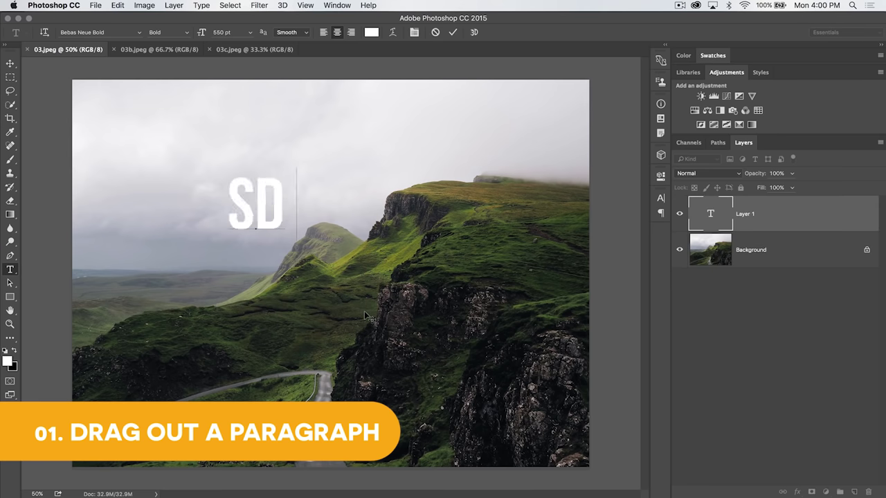
type("LFKHSDLKFHADSLKFH")
key("Escape")
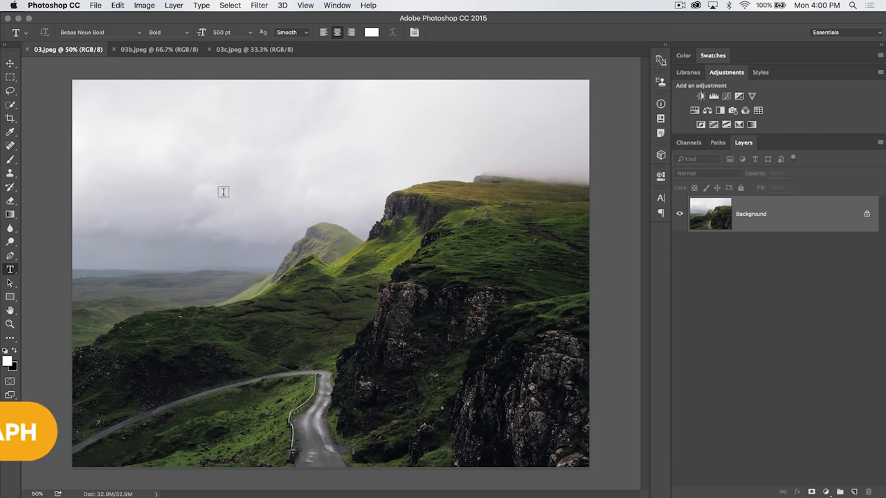
Draw a paragraph box over the sky, type TYPE IS WITHIN A BOX, resize it to fit, commit.
left_click_drag(138, 132, 393, 326)
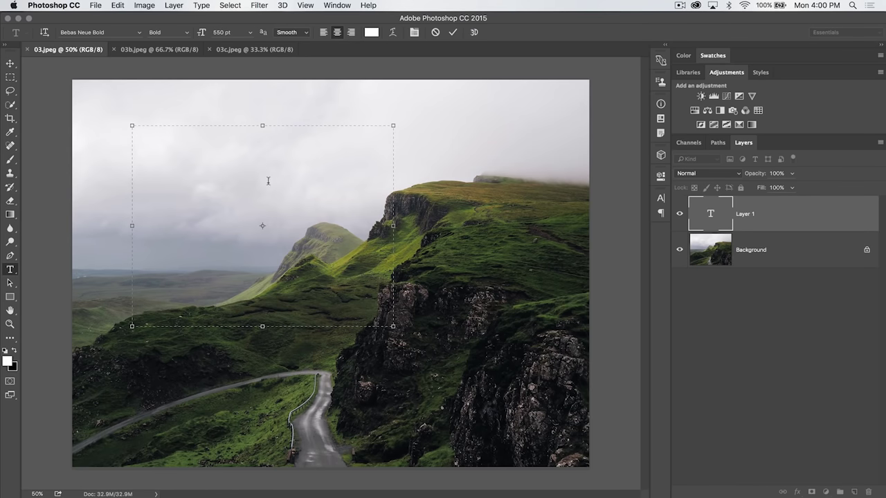
type("TYPE IS")
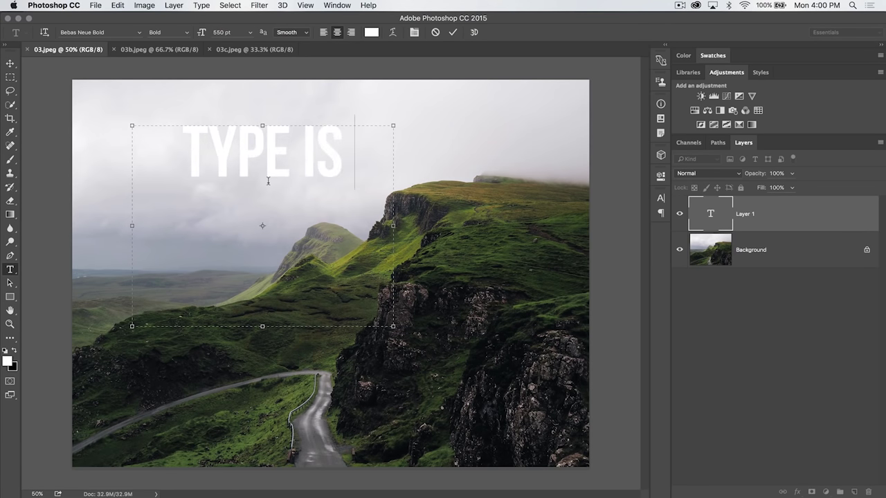
type(" WITHIN A B")
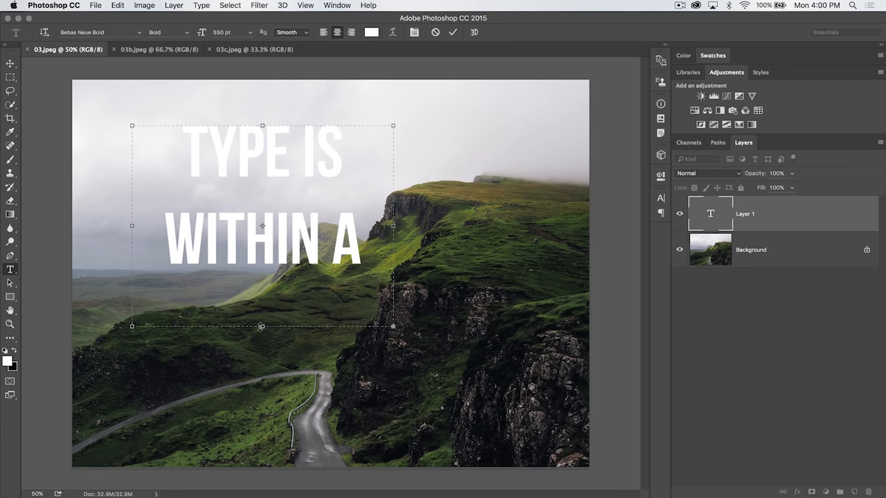
left_click_drag(262, 326, 262, 378)
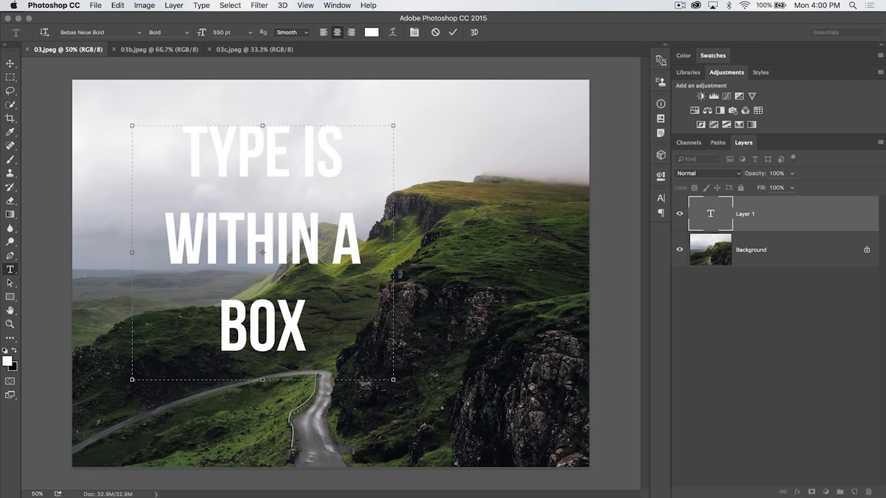
left_click_drag(393, 252, 457, 250)
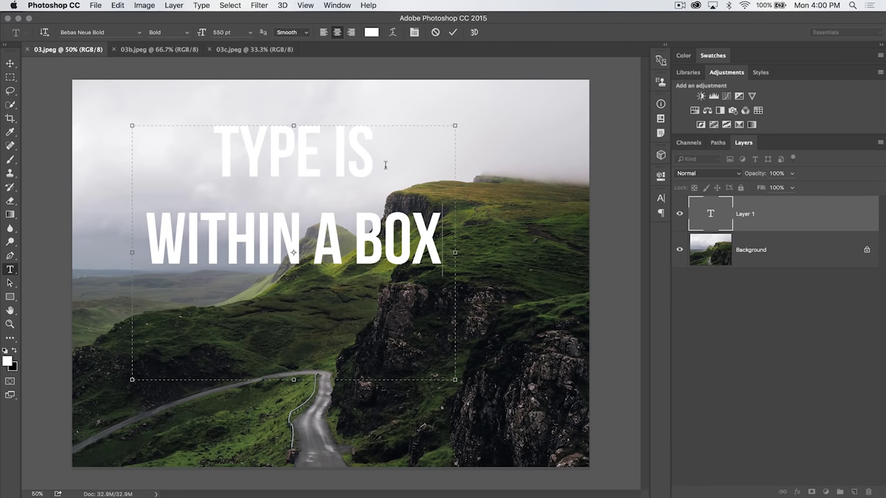
left_click(453, 32)
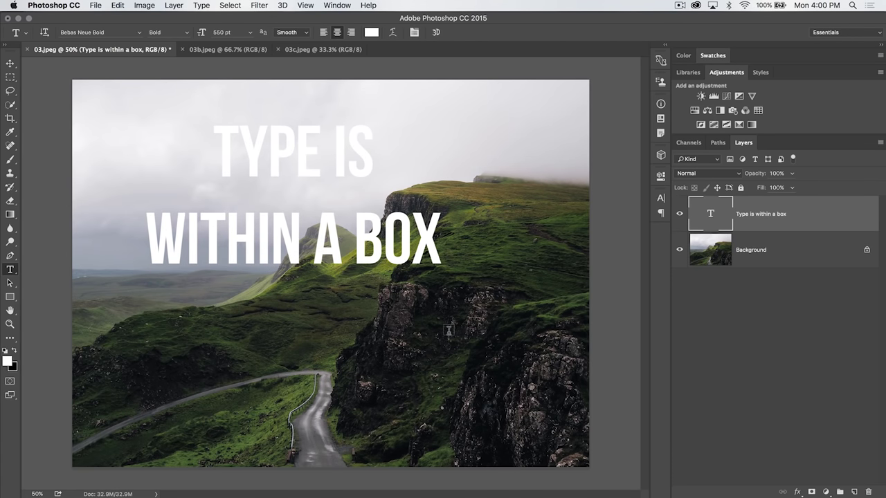
Clear the paragraph's text and set the font size to 150 pt.
double_click(712, 216)
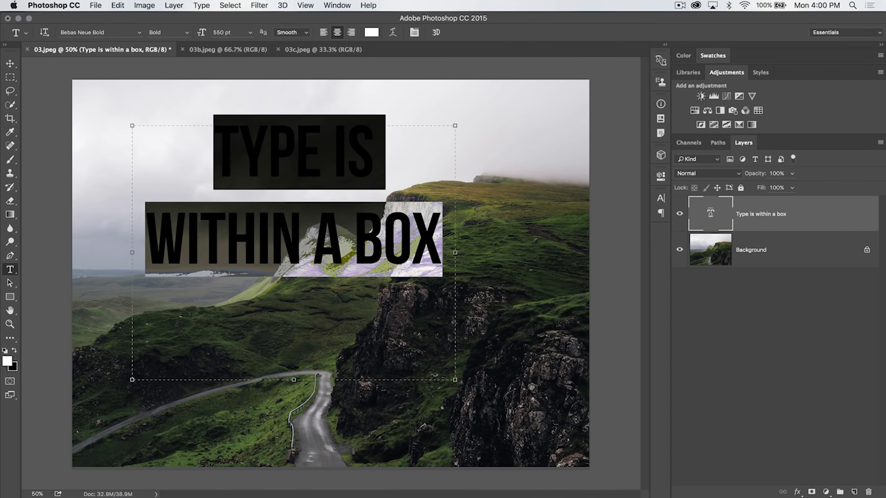
key("BackSpace")
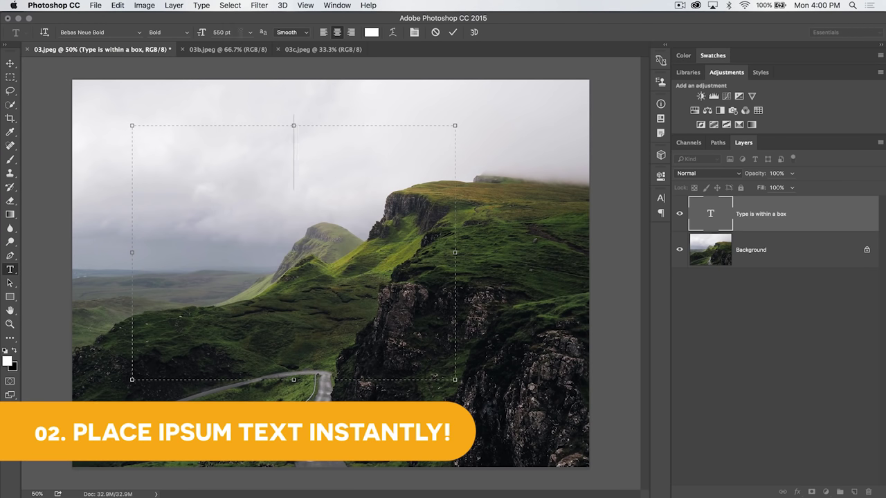
left_click(223, 32)
type("150")
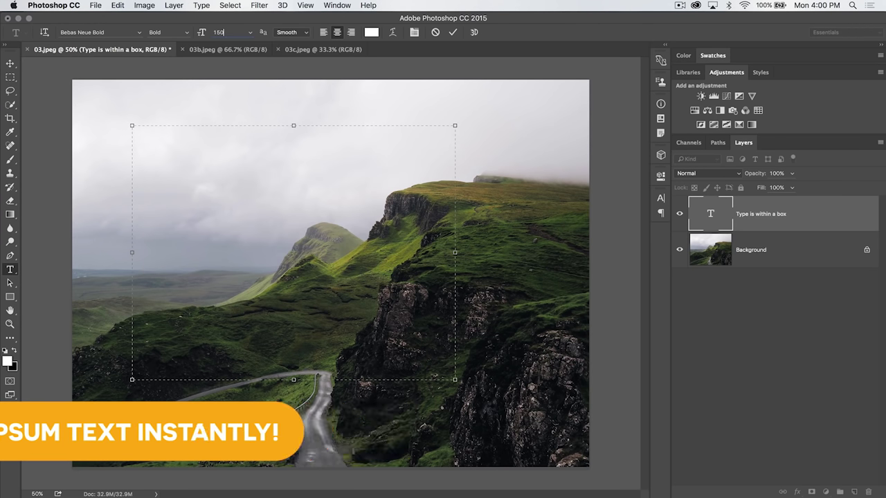
key("Return")
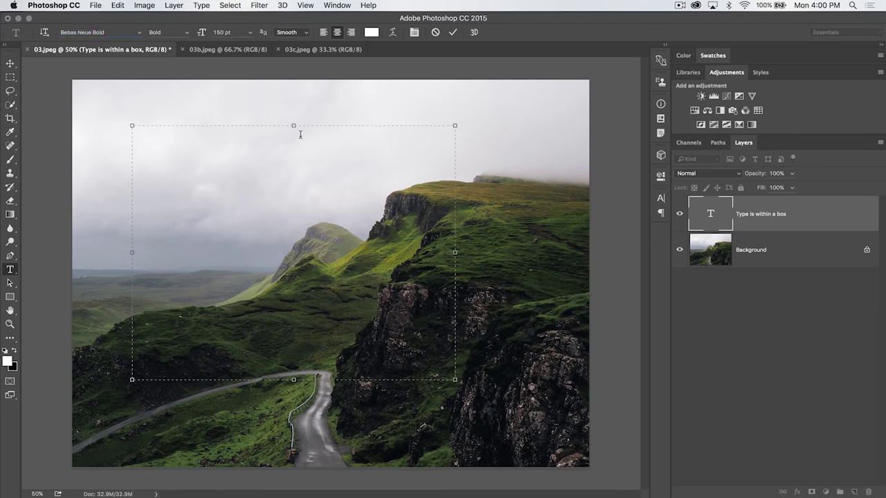
Fill the box with Type > Paste Lorem Ipsum and commit it.
left_click(201, 5)
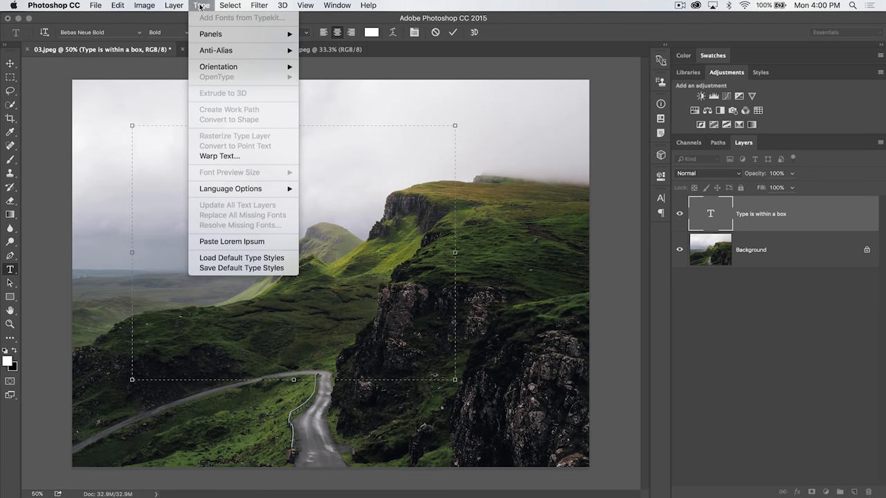
left_click(252, 243)
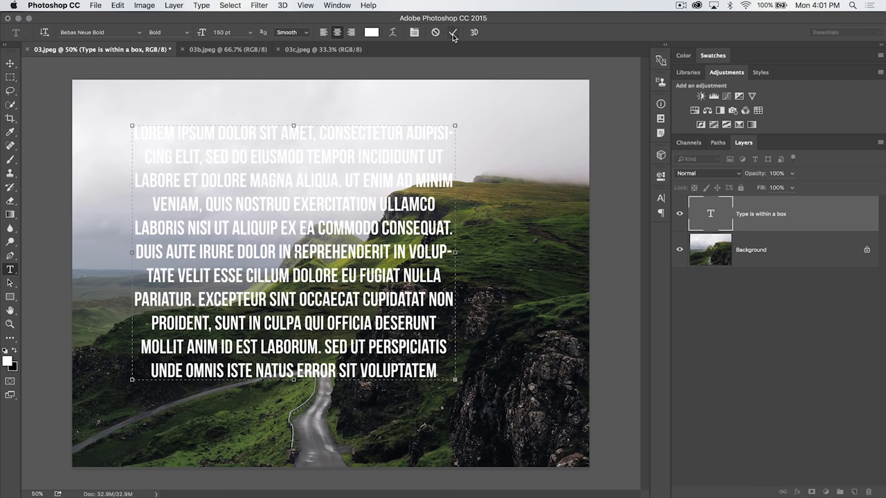
key("super+Return")
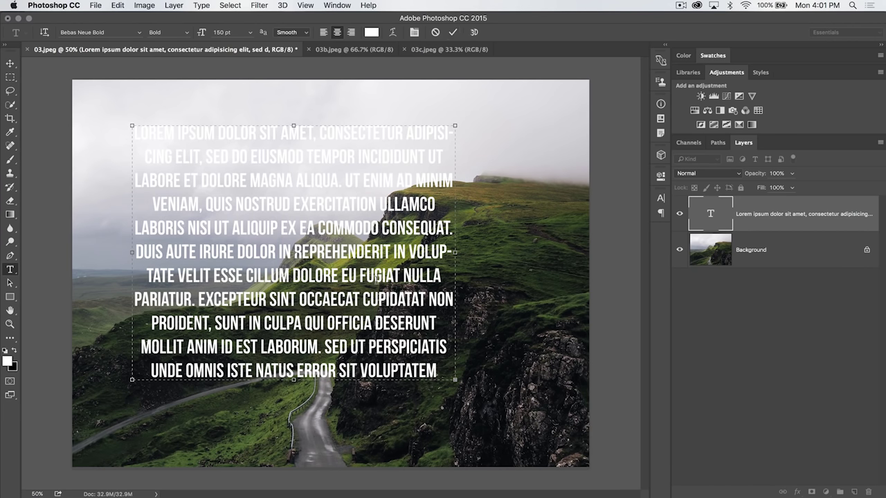
key("super+Return")
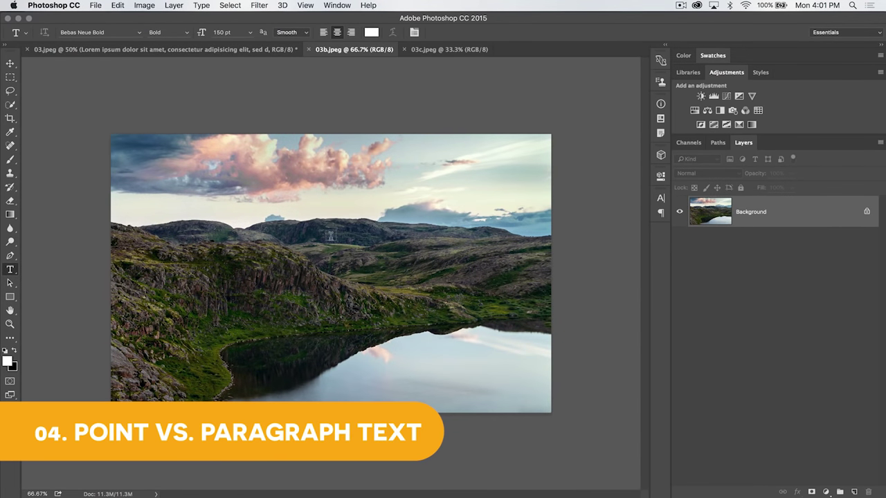
Add a white point-text line THIS IS SOME TEXT in the lake photo's sky.
left_click(237, 214)
type("THIS")
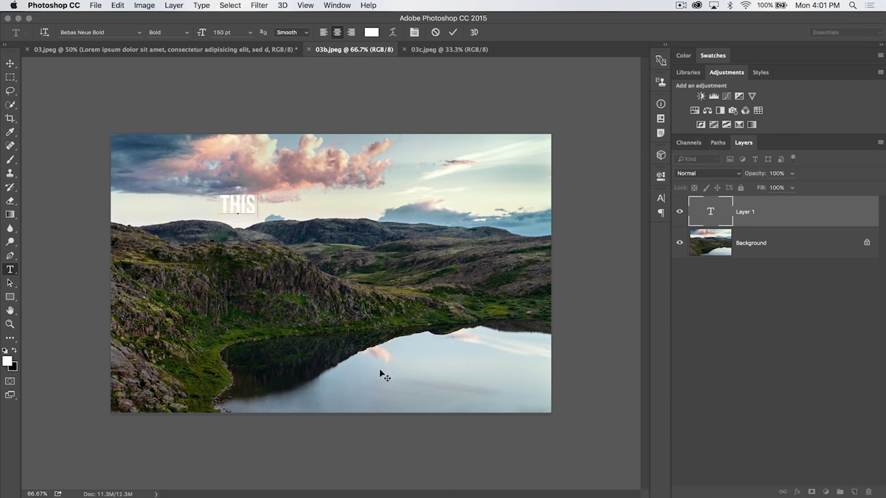
type(" IS SOME TEXT")
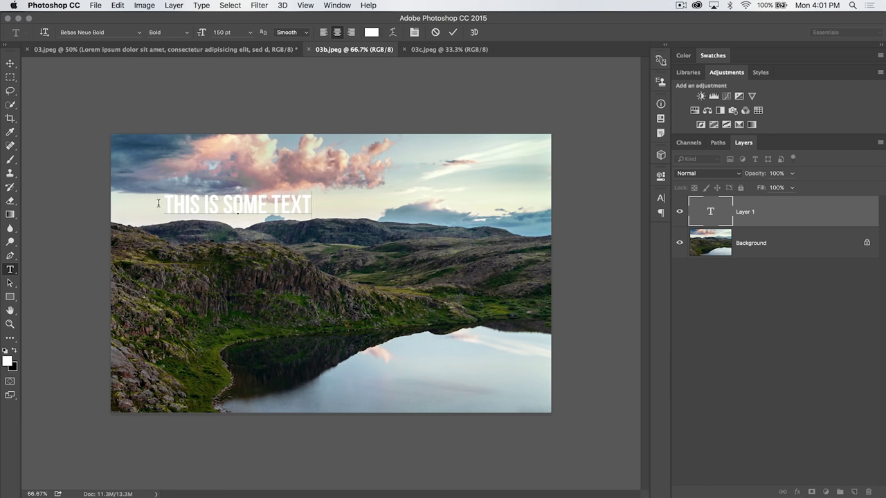
left_click(453, 32)
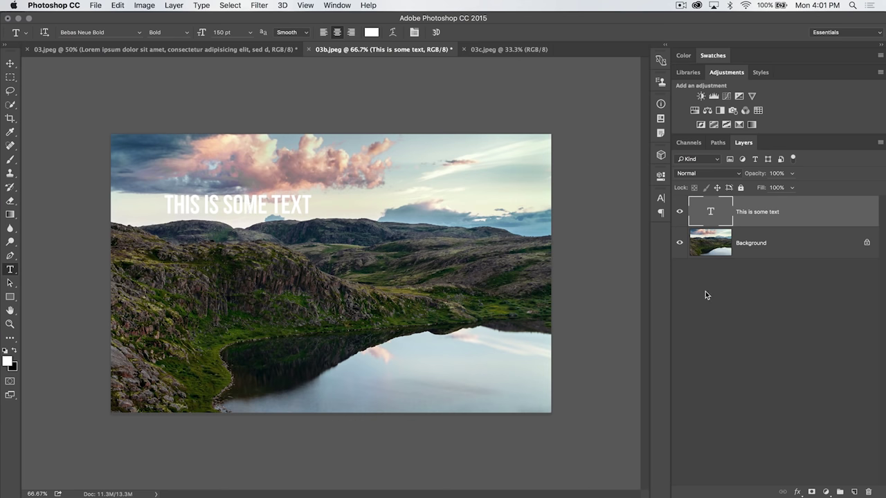
Convert the title to paragraph text and narrow its box so it wraps onto three lines.
right_click(757, 205)
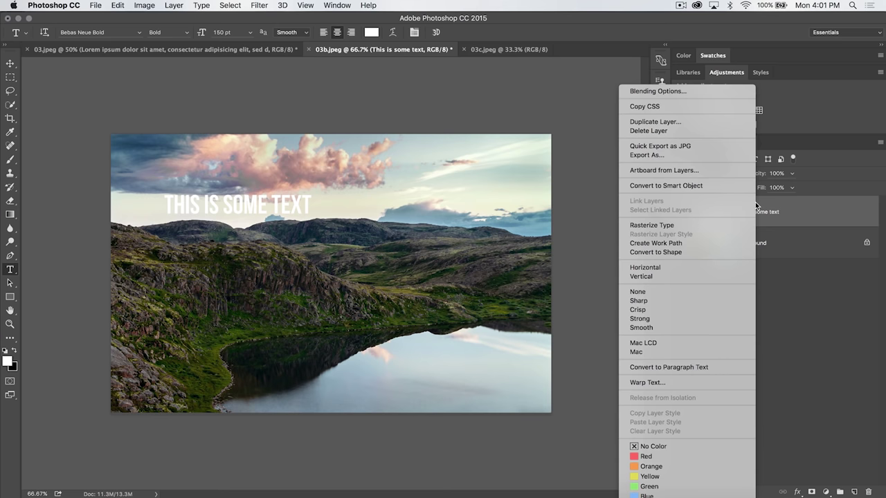
left_click(674, 367)
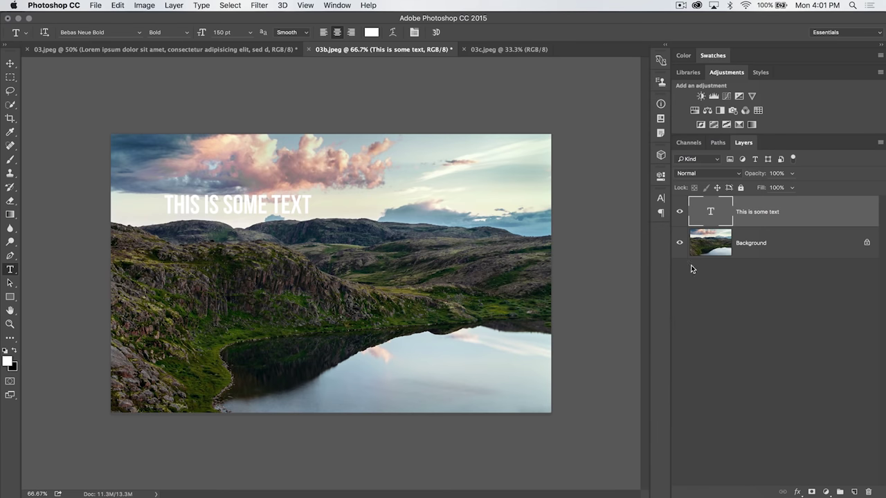
double_click(711, 211)
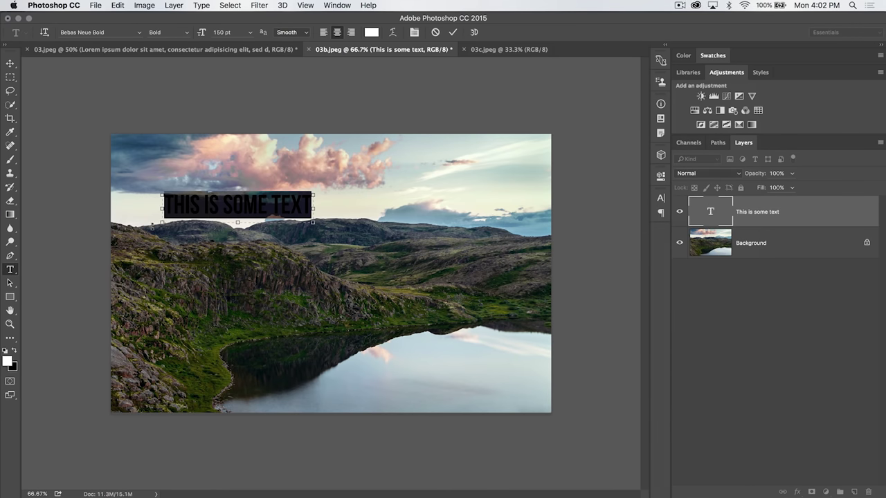
left_click(209, 207)
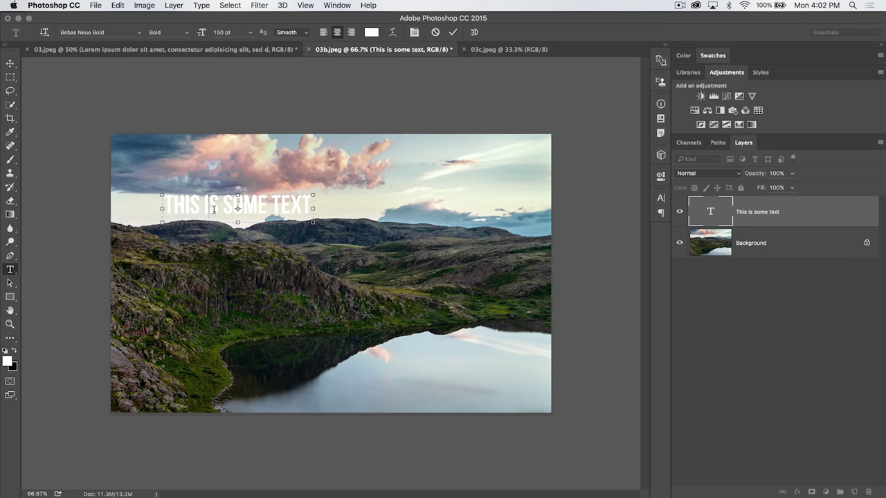
left_click_drag(236, 221, 236, 310)
left_click_drag(313, 252, 245, 253)
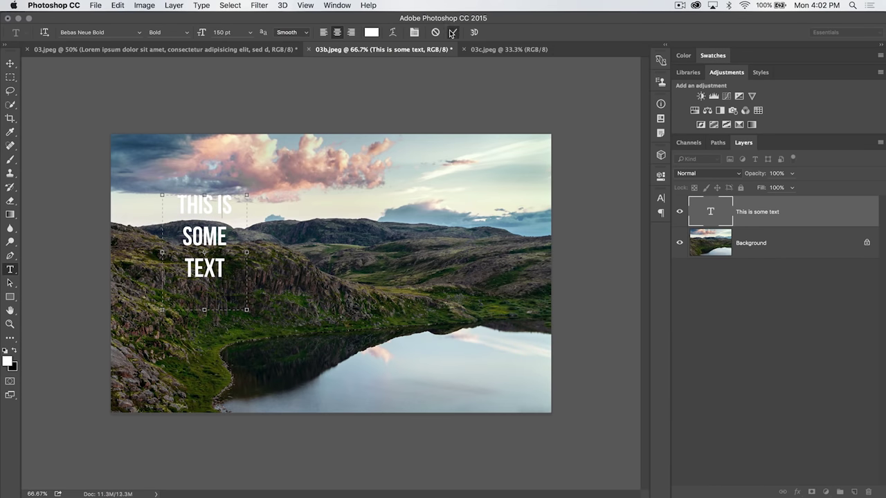
left_click(452, 32)
Convert it back to point text and remove the line breaks to restore one line.
right_click(757, 205)
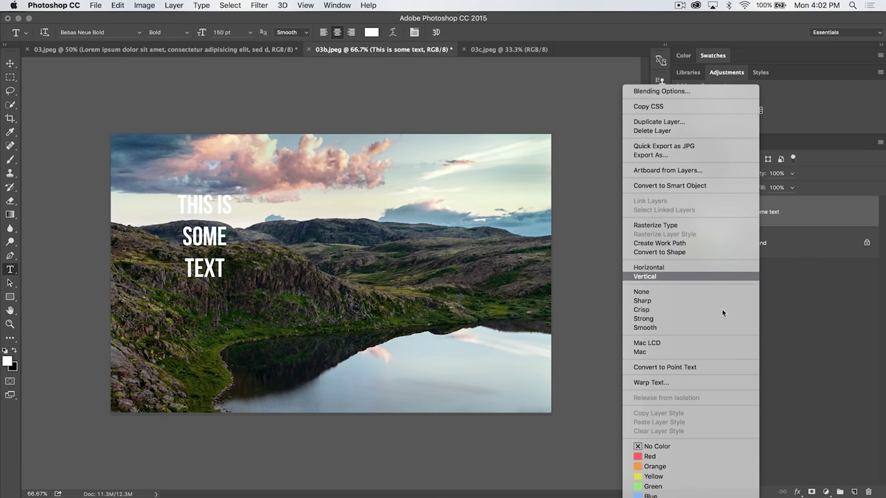
left_click(700, 367)
double_click(706, 211)
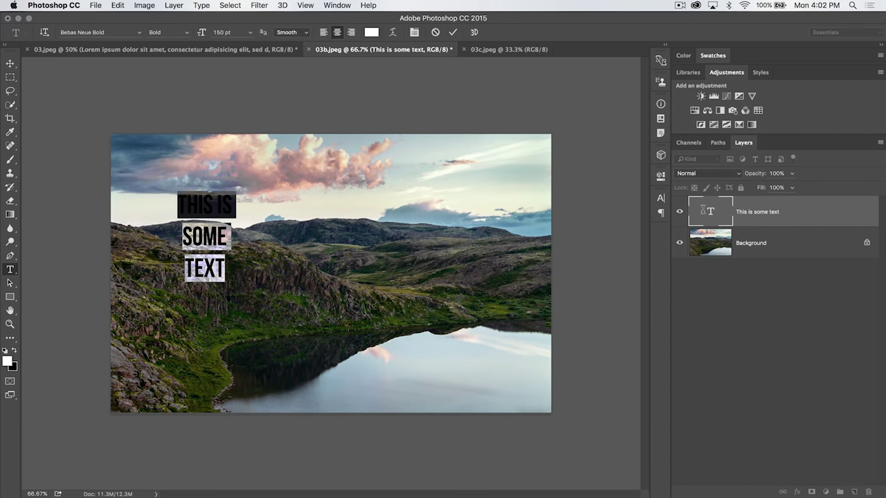
left_click(205, 237)
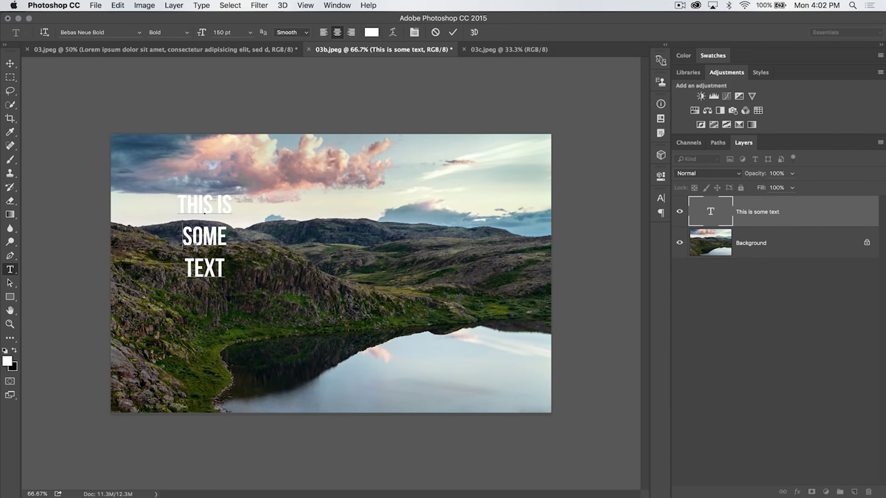
key("BackSpace")
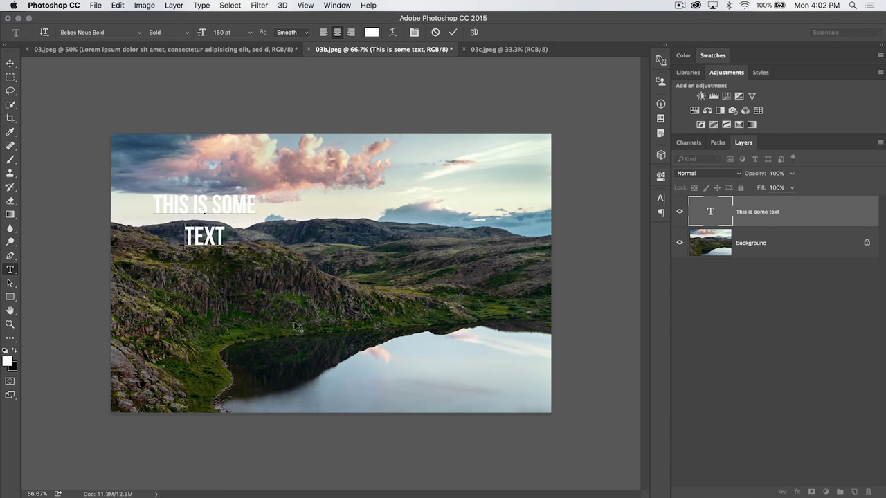
key("BackSpace")
key("super+Return")
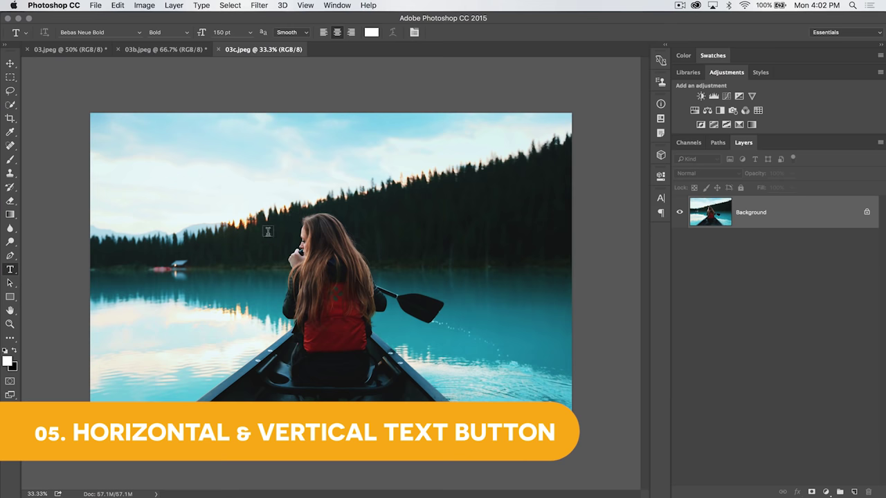
Add the text GIRL BOATING on the canoe photo and move it right of the girl.
left_click(262, 250)
type("GIRL BOATING")
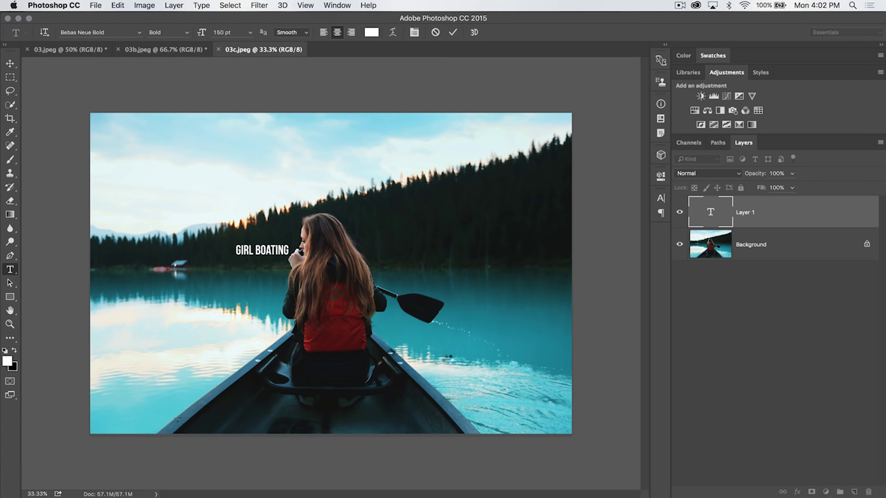
key("super+Return")
key("v")
left_click_drag(282, 249, 435, 241)
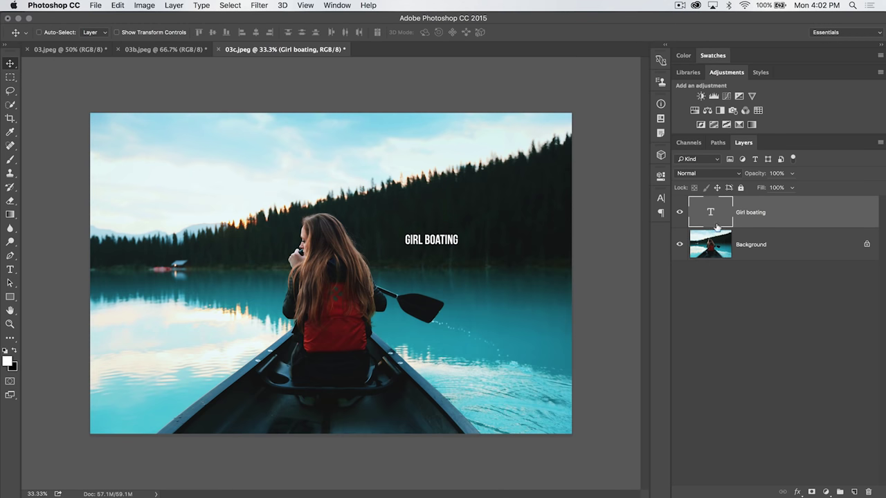
Make GIRL BOATING run vertically and shift it right and down.
double_click(717, 215)
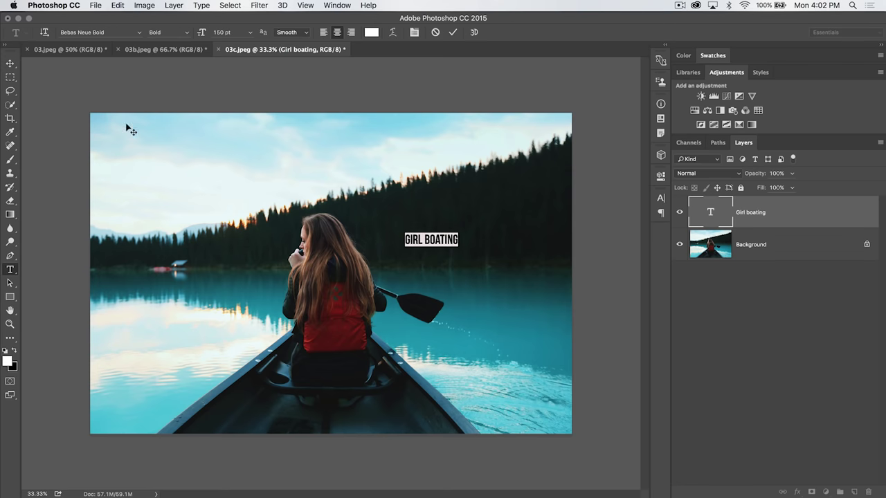
left_click(44, 36)
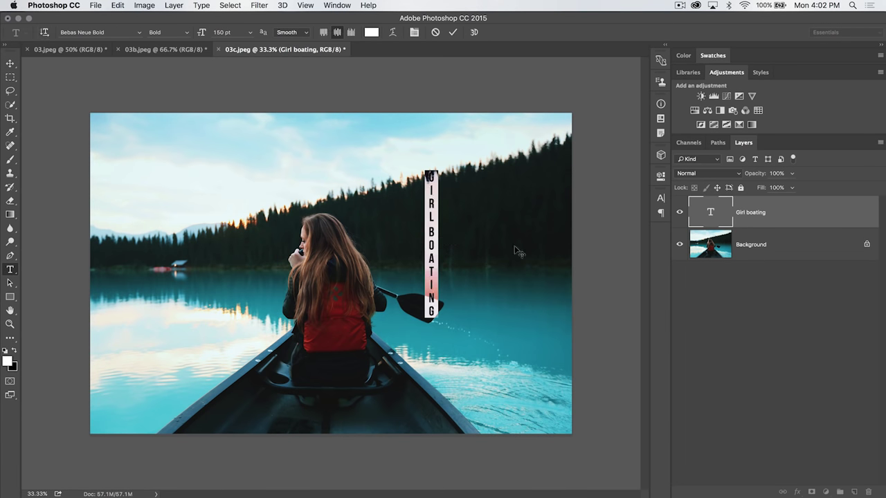
key("ctrl+Return")
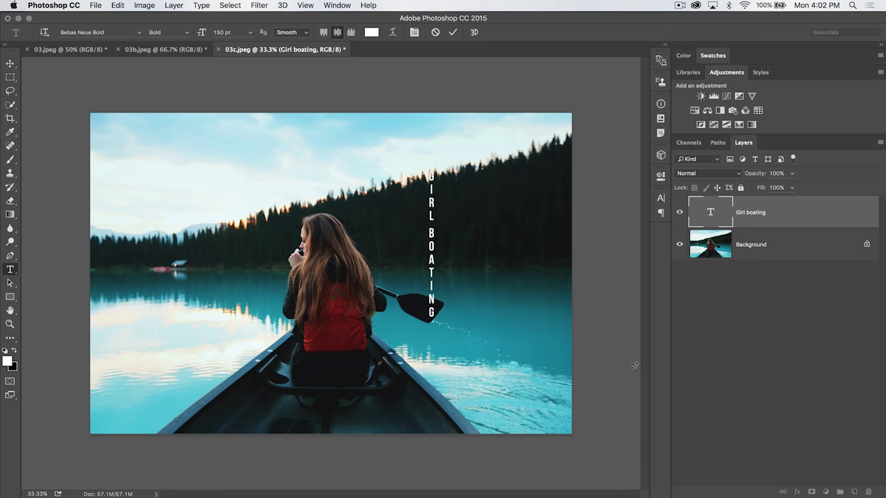
key("v")
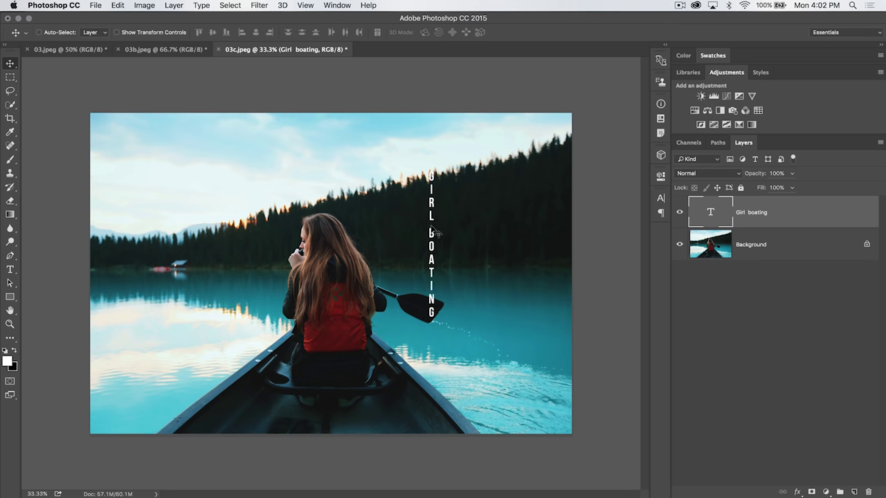
left_click_drag(429, 239, 462, 269)
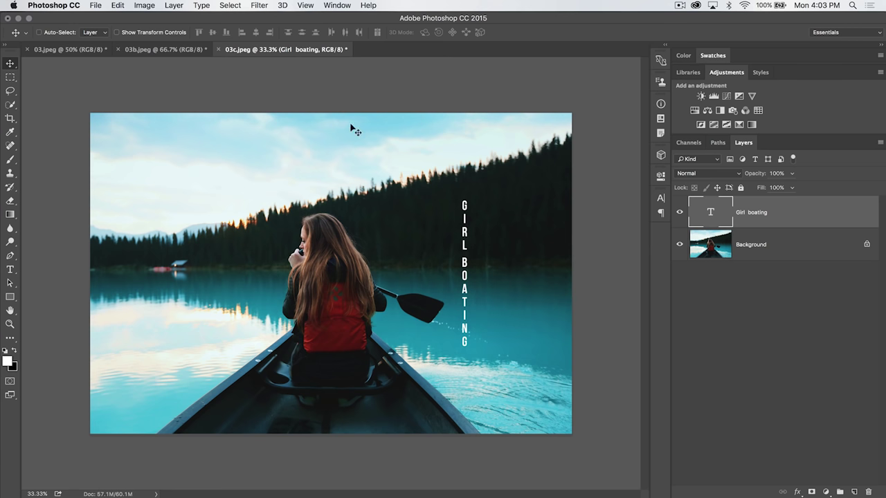
Toggle the text orientation back and forth, finishing with horizontal GIRL BOATING.
double_click(711, 212)
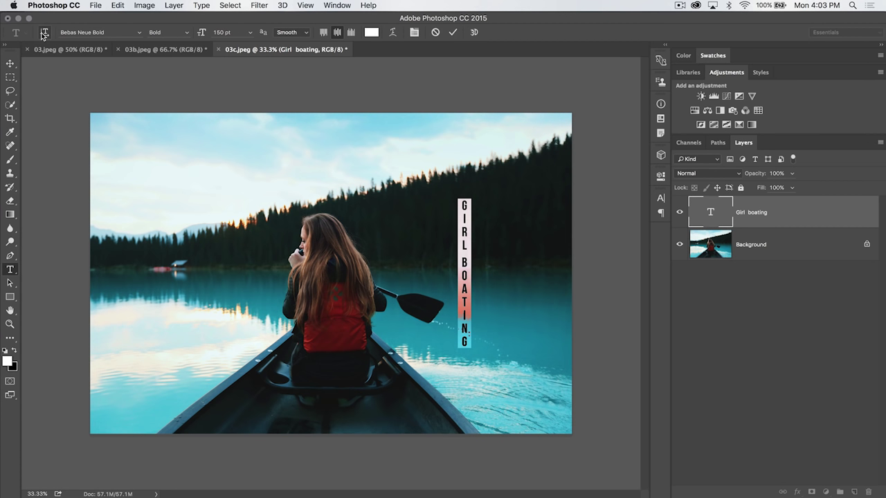
left_click(44, 33)
left_click(44, 32)
left_click(43, 32)
left_click(44, 33)
left_click(44, 32)
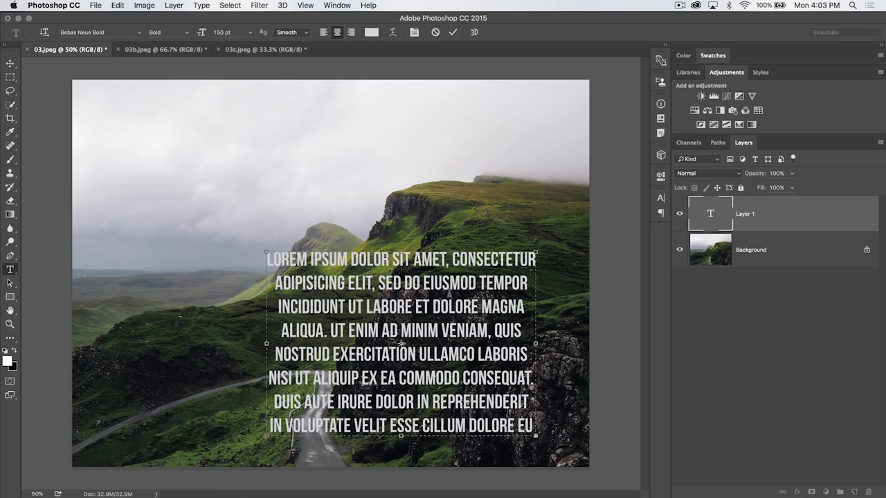
Move the lorem ipsum paragraph and widen its text box, undoing one oversized stretch.
left_click_drag(488, 304, 292, 305)
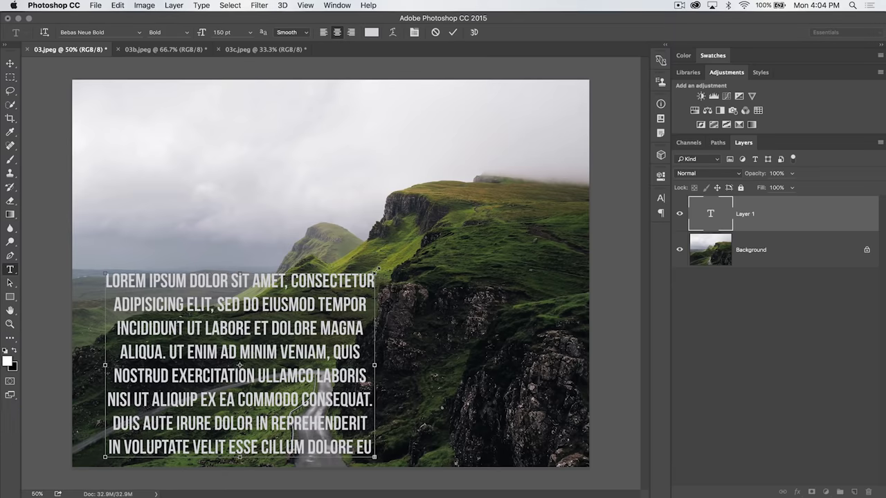
left_click_drag(375, 265, 408, 236)
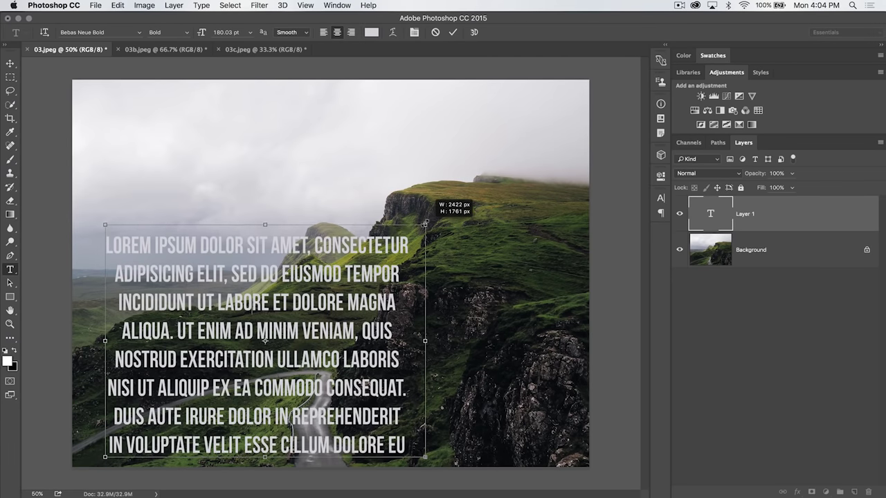
left_click_drag(425, 224, 374, 273)
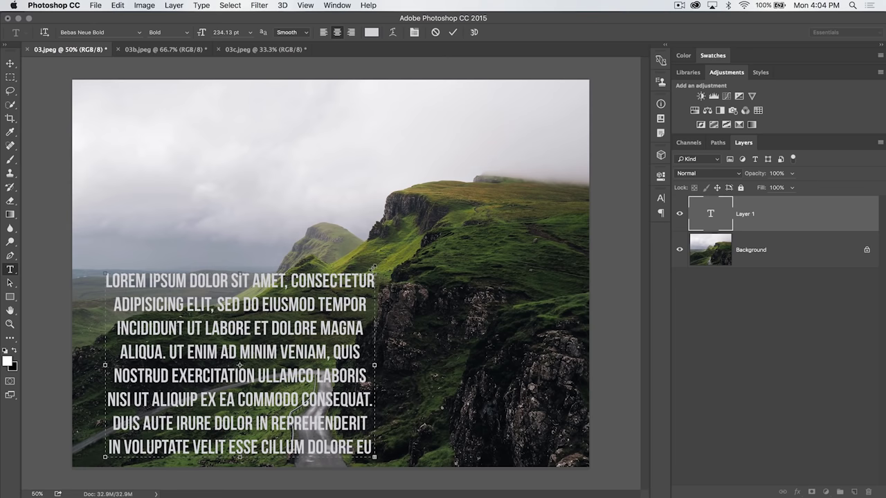
left_click_drag(374, 273, 447, 181)
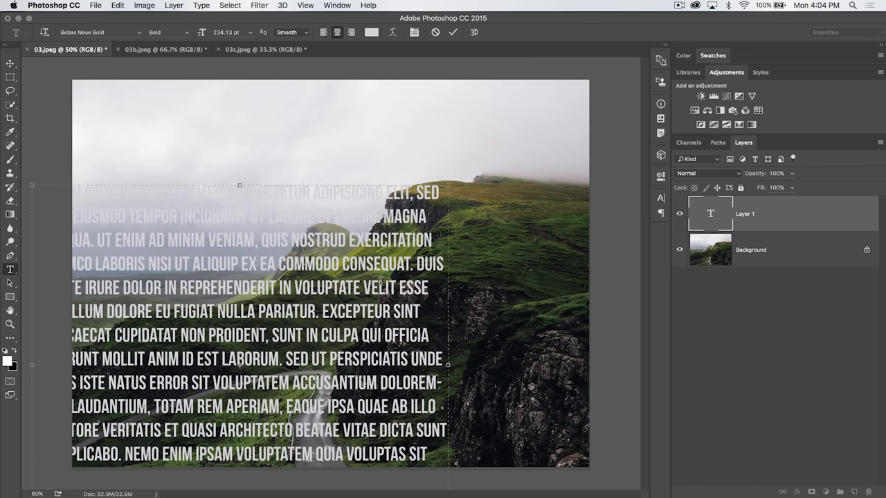
key("super+z")
left_click_drag(377, 273, 476, 204)
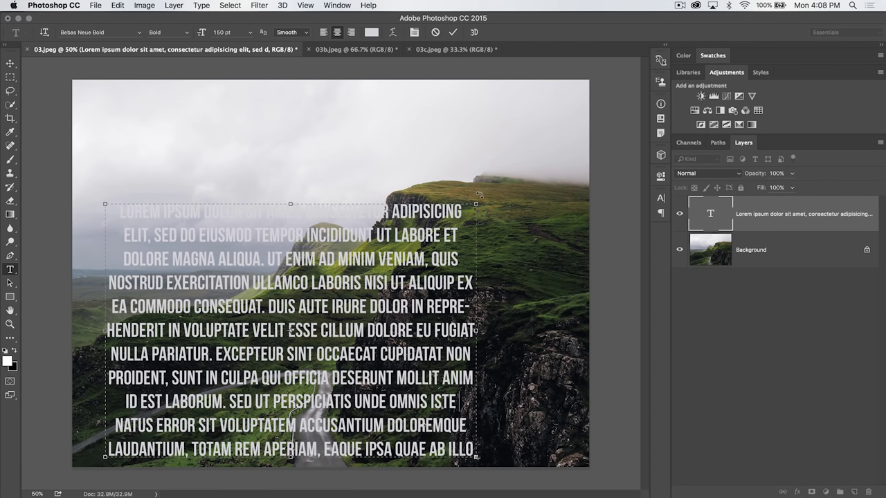
Rotate the paragraph box about 20 degrees and check the reflowed lines.
left_click_drag(483, 194, 439, 121)
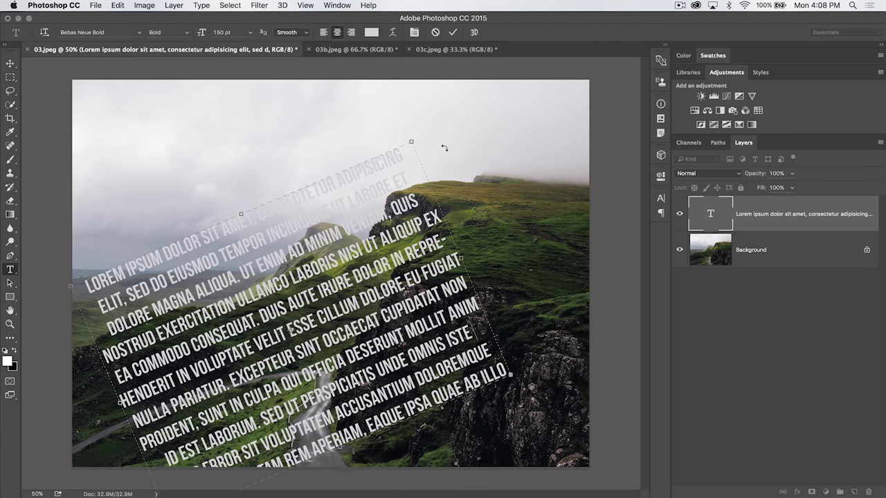
left_click_drag(305, 289, 423, 356)
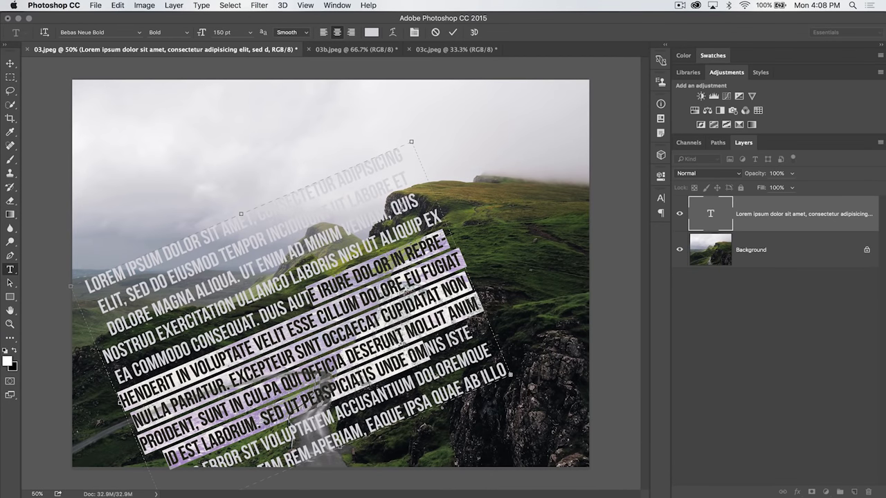
left_click(474, 330)
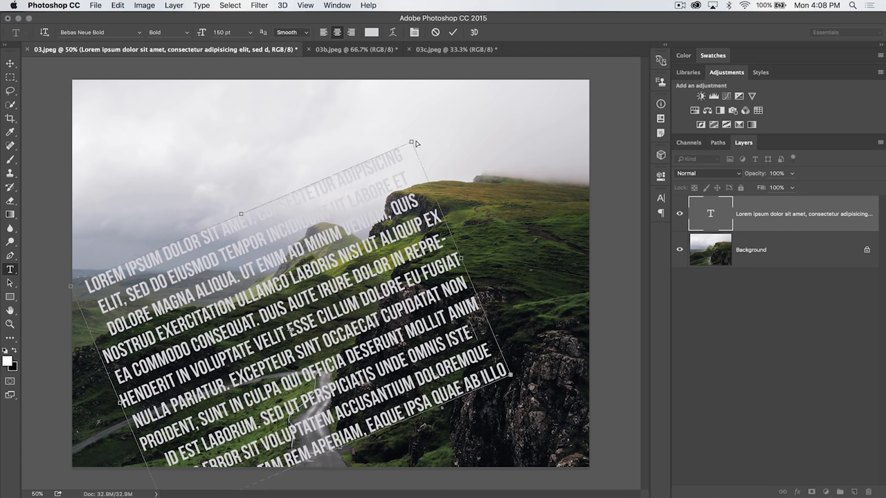
Rotate the paragraph box further and reshape it into a steep slant, then commit.
left_click_drag(416, 144, 293, 98)
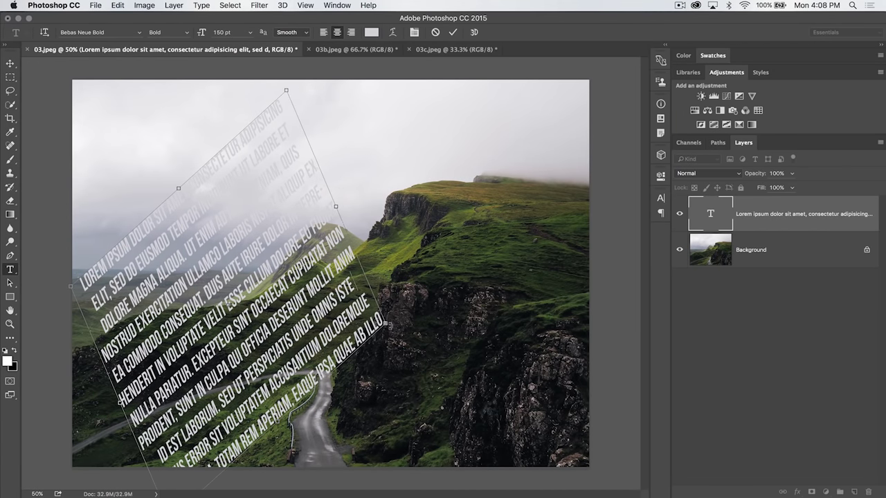
left_click_drag(385, 324, 368, 260)
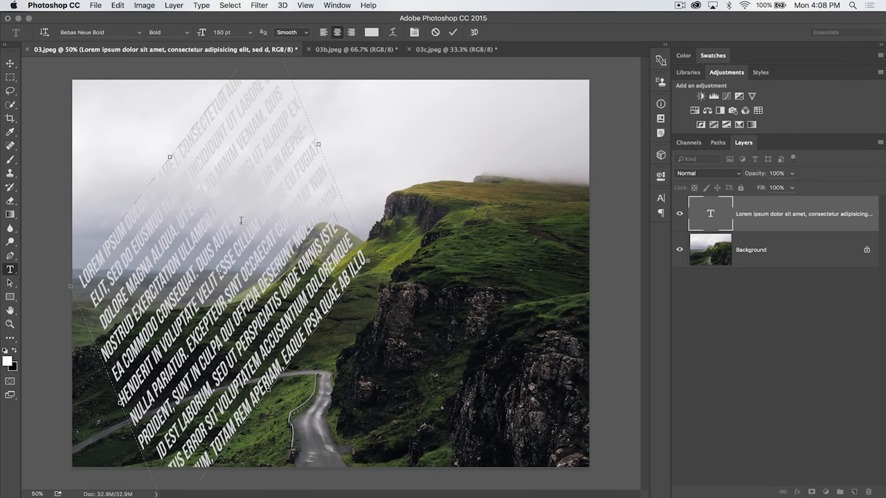
left_click(452, 32)
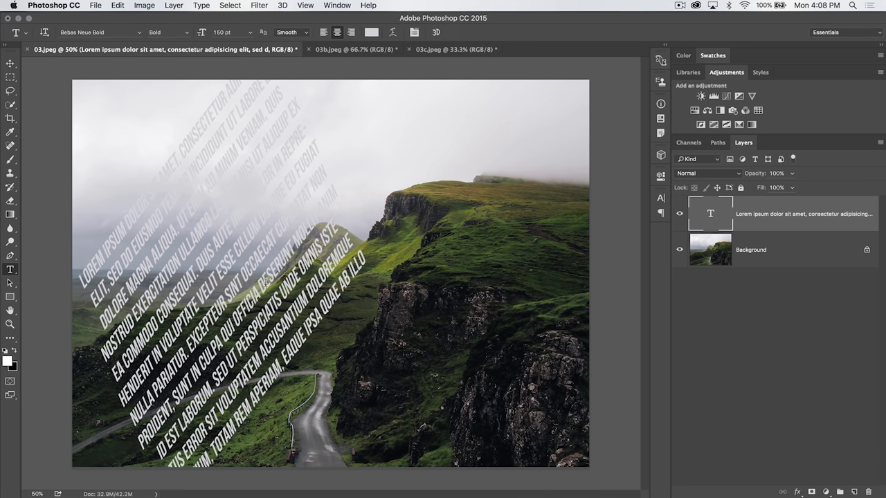
Move the slanted paragraph right and down over the hillside, selecting ALIQUA before committing.
left_click(11, 63)
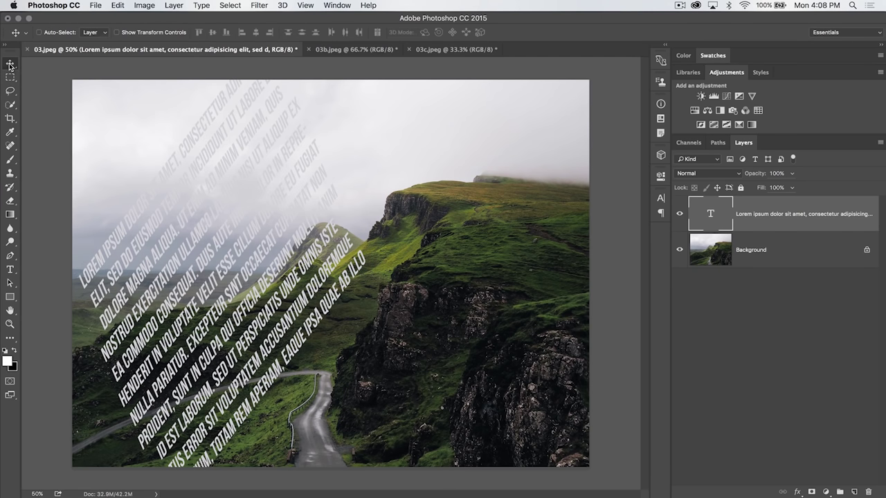
left_click_drag(239, 192, 336, 197)
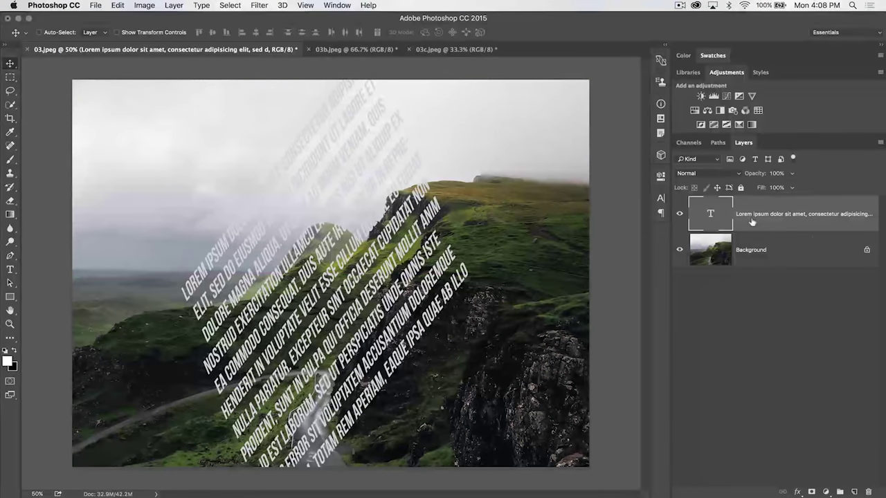
double_click(700, 211)
left_click(279, 197)
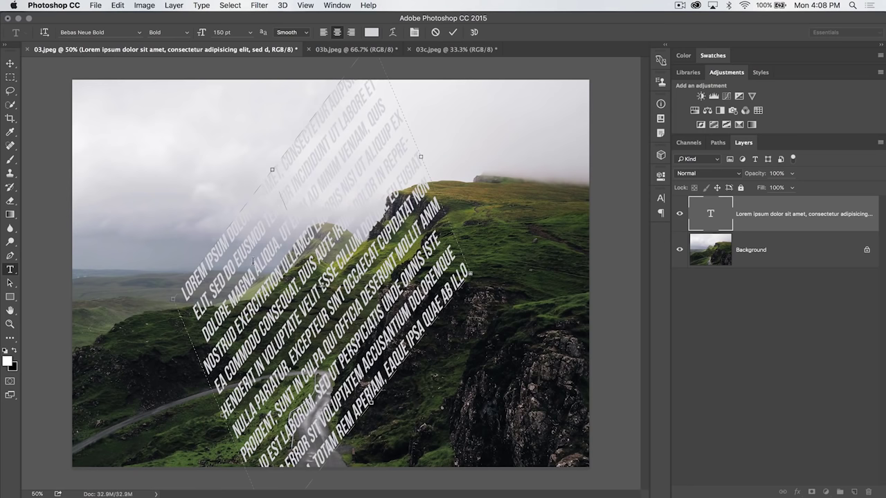
double_click(267, 254)
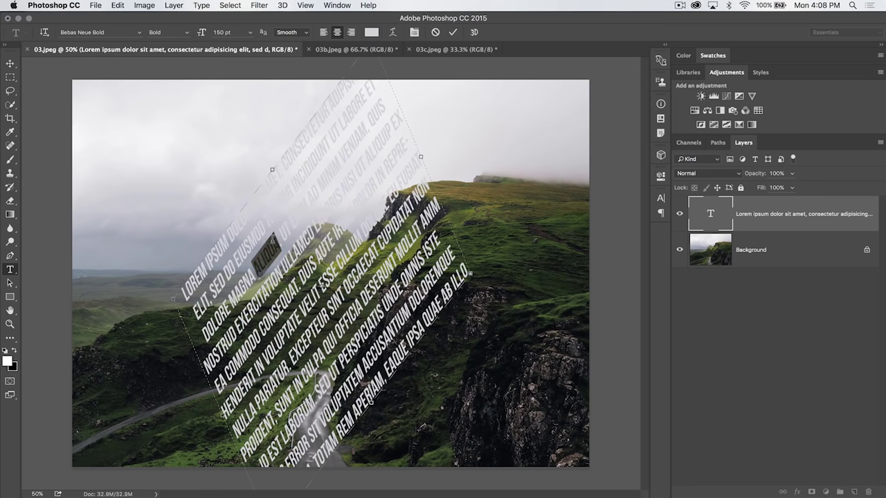
left_click(453, 33)
key("v")
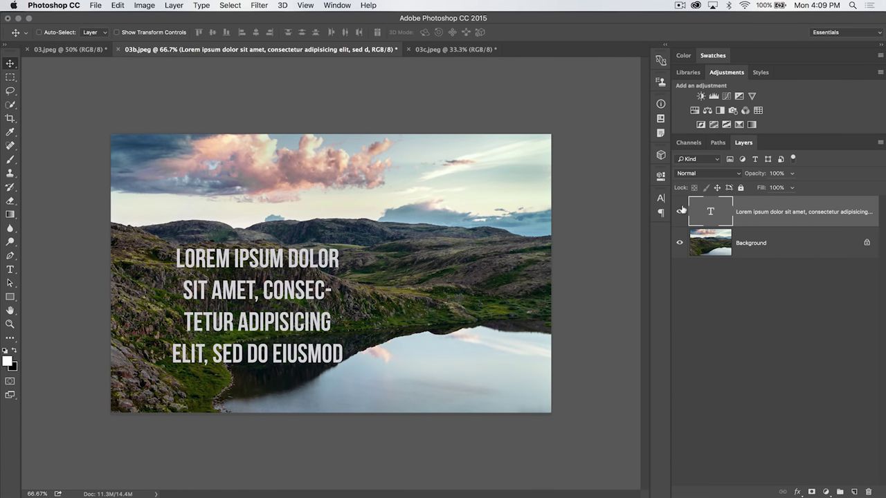
Sample the pink cloud colour as foreground with the Eyedropper, after briefly checking the Character panel.
left_click(661, 199)
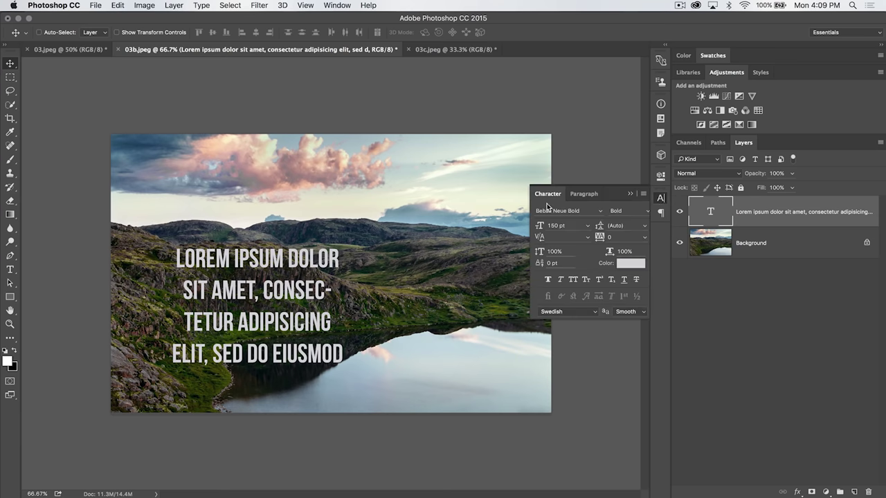
left_click(337, 6)
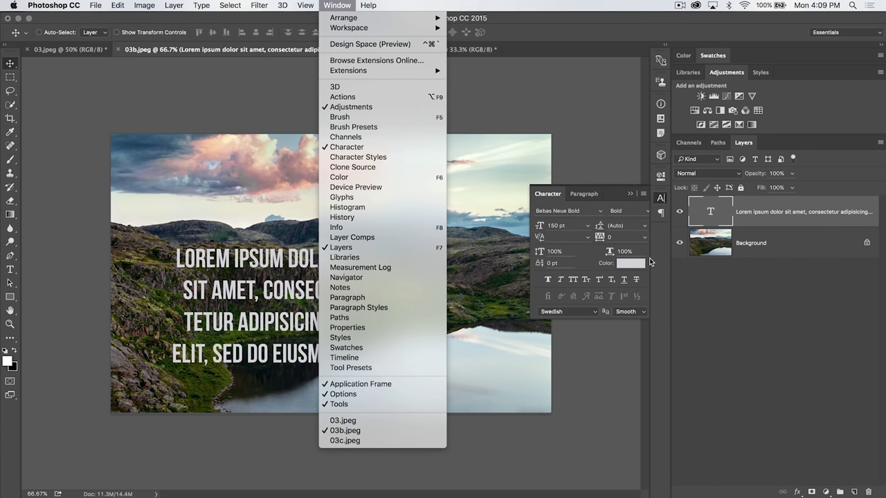
left_click(627, 264)
left_click(660, 200)
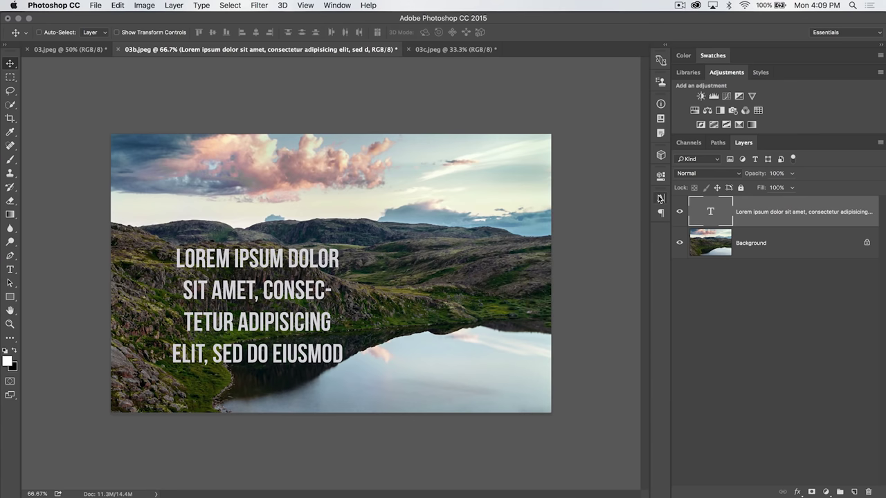
left_click(11, 131)
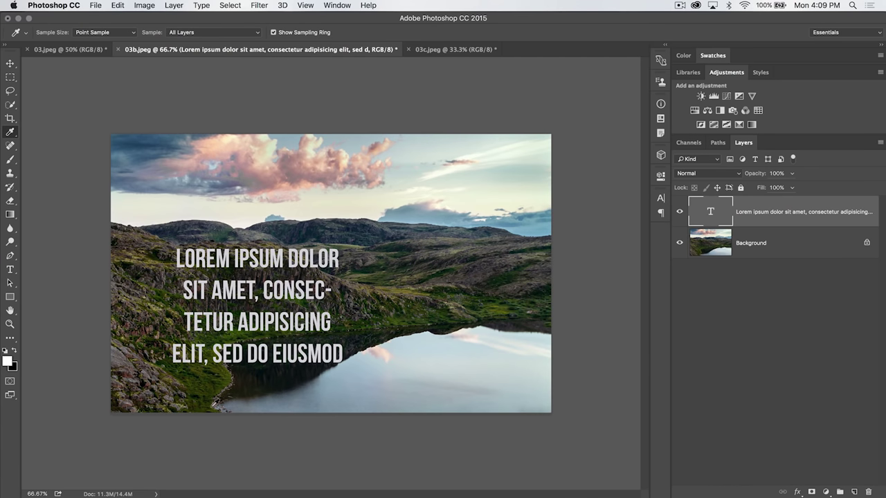
left_click_drag(214, 144, 215, 145)
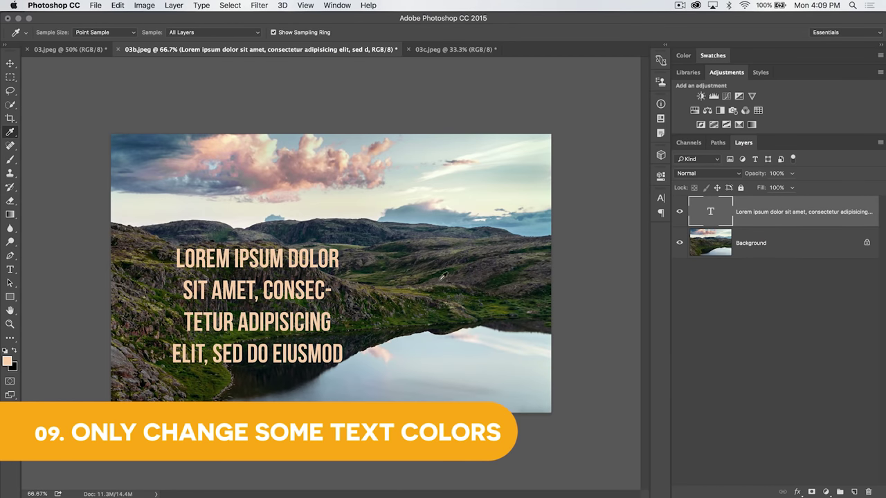
Recolour SED DO EIUSMOD to the sky's grey-blue #8799ad via the Character panel colour picker.
double_click(713, 210)
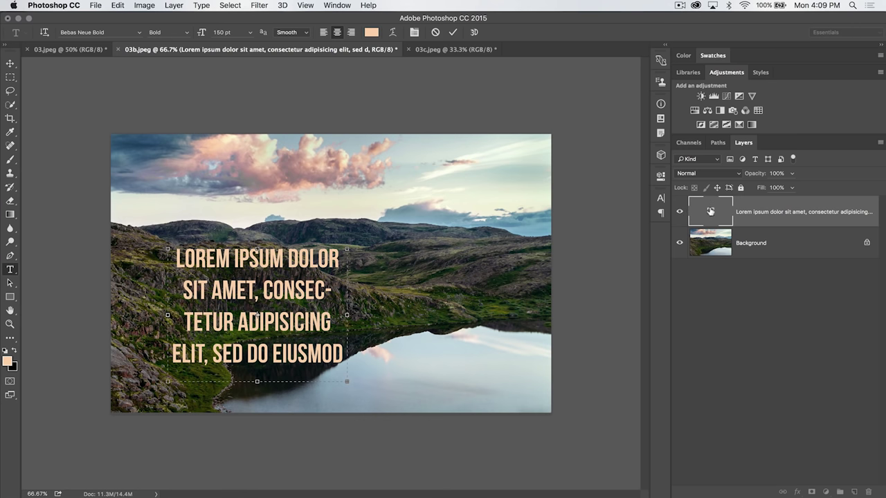
left_click_drag(212, 354, 350, 359)
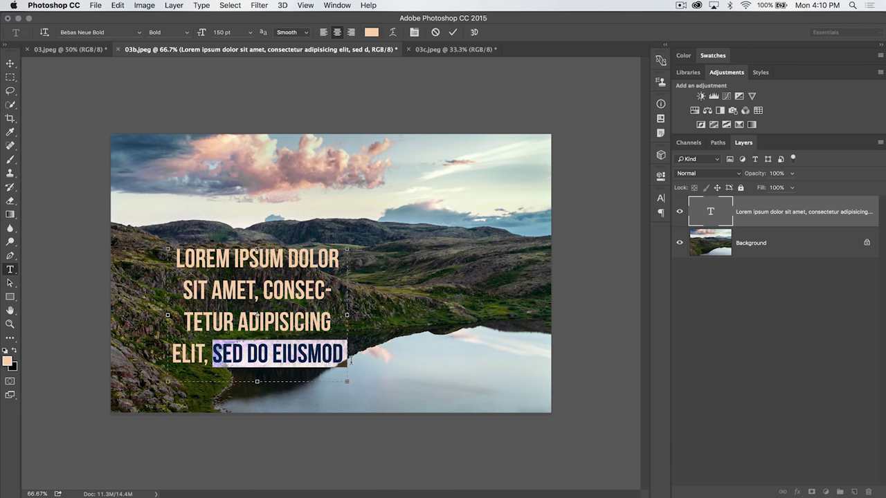
left_click(661, 198)
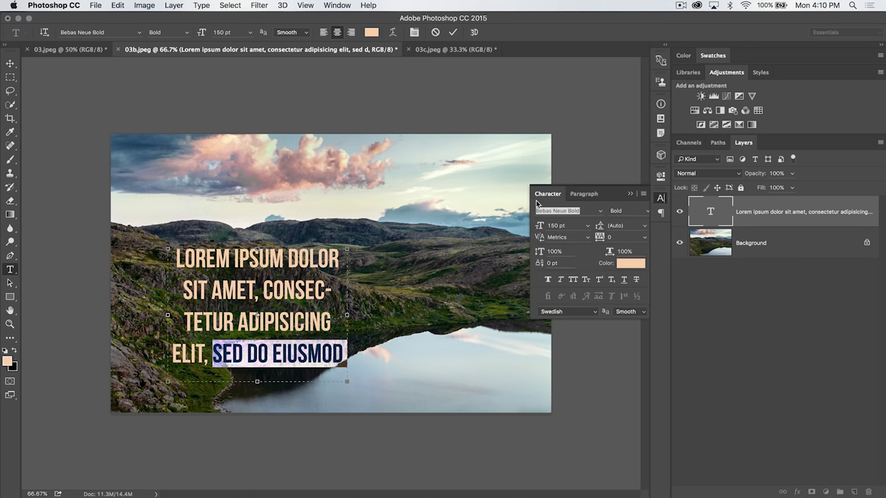
left_click(633, 265)
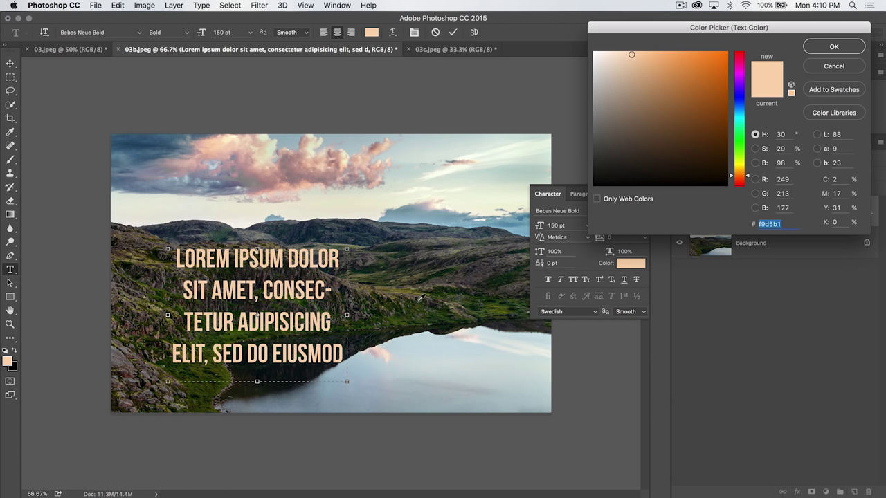
left_click(401, 311)
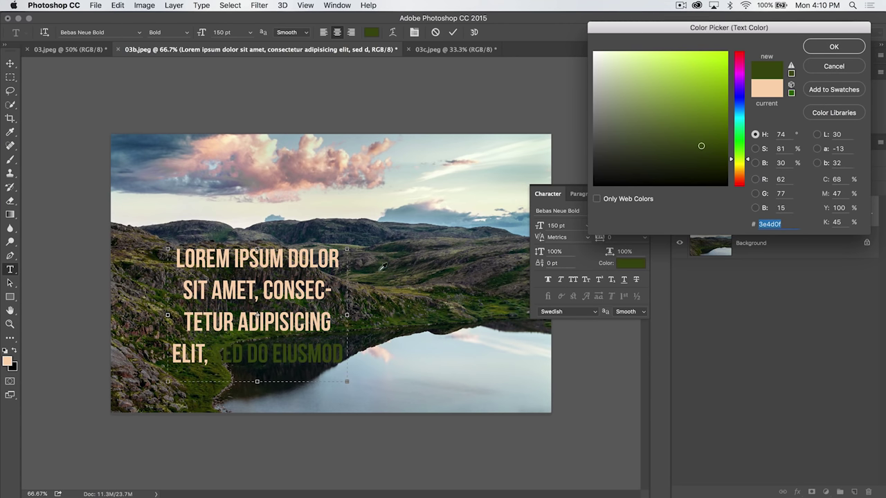
left_click(186, 233)
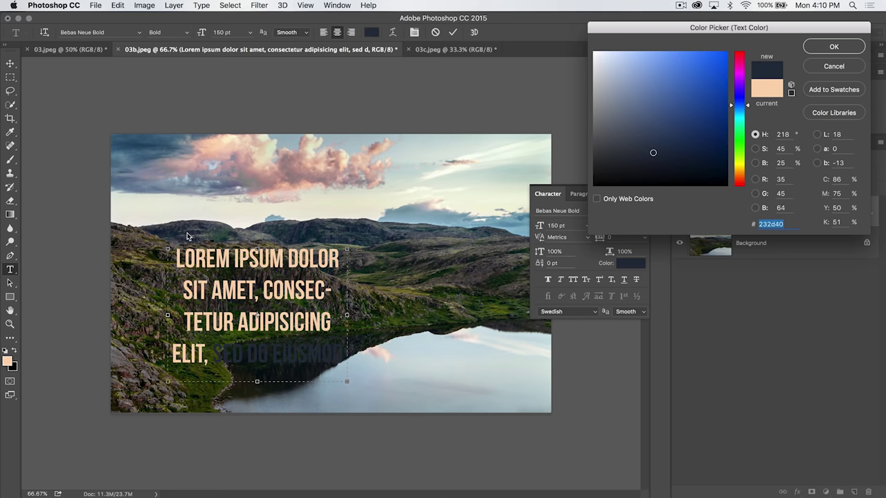
left_click(145, 154)
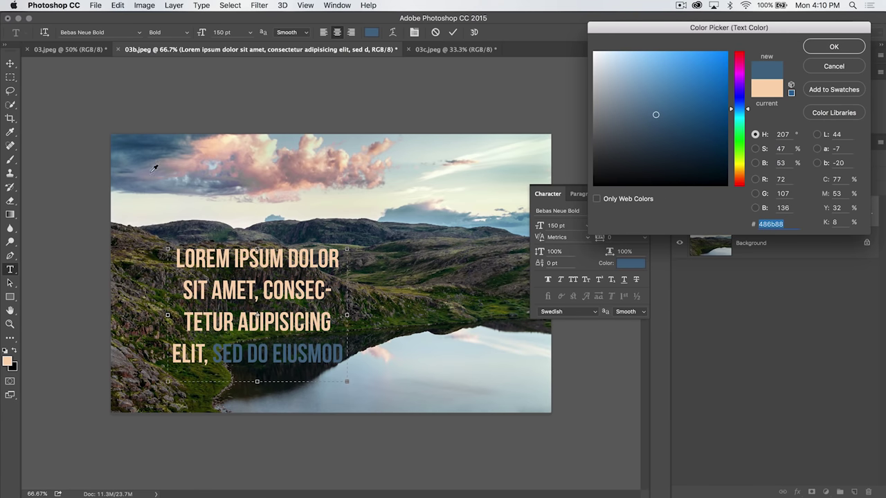
left_click(846, 49)
left_click(453, 32)
key("i")
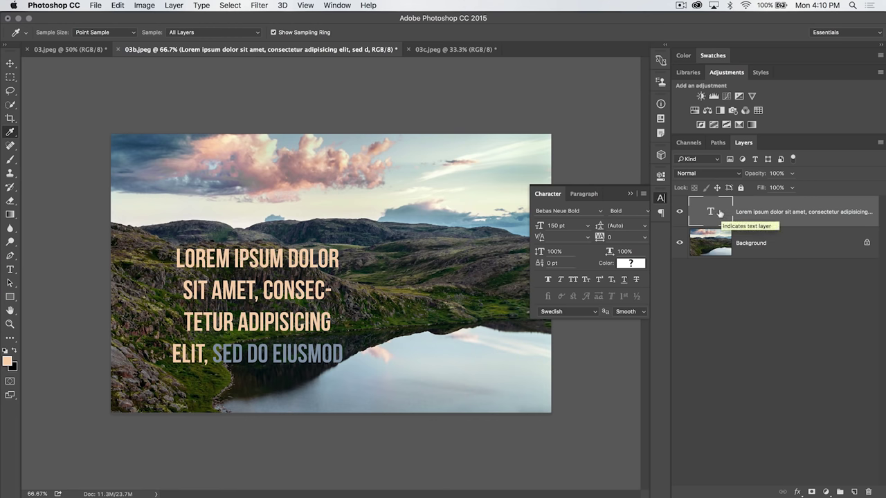
Try a 72 pt preset text size in the Character panel.
left_click(586, 227)
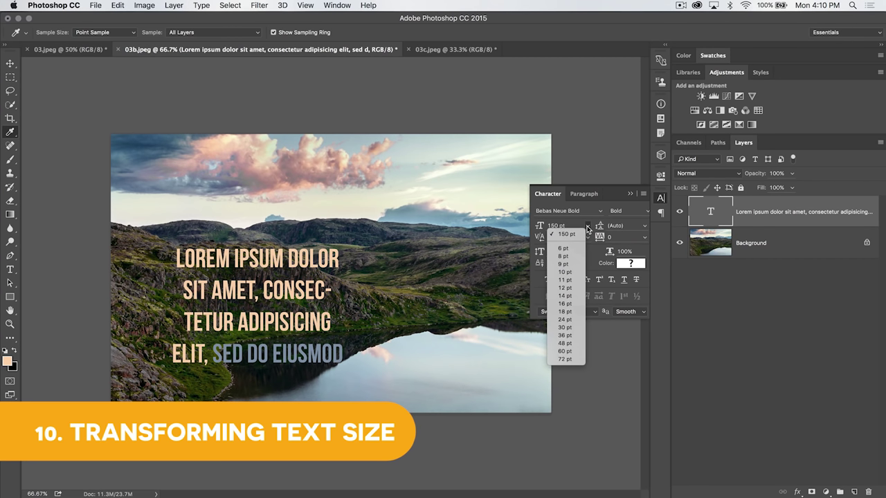
left_click(566, 359)
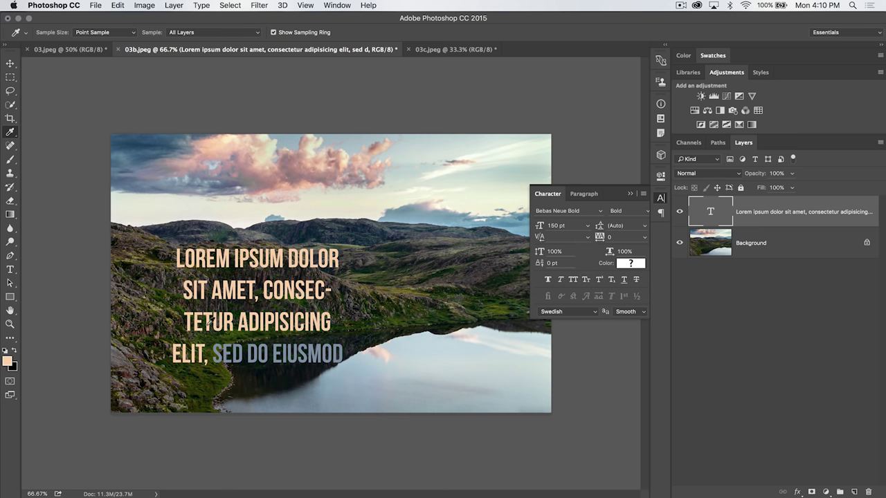
left_click(658, 203)
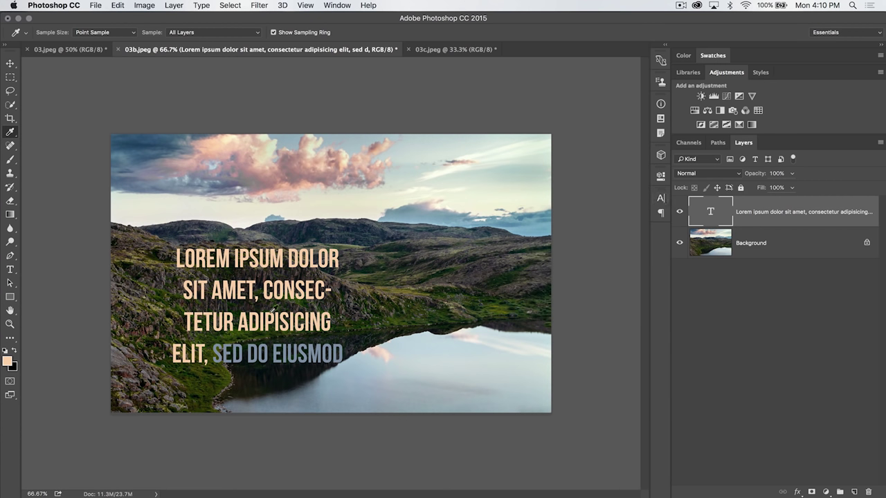
Free Transform the lorem ipsum text to about 161% and move it lower-left.
left_click(119, 5)
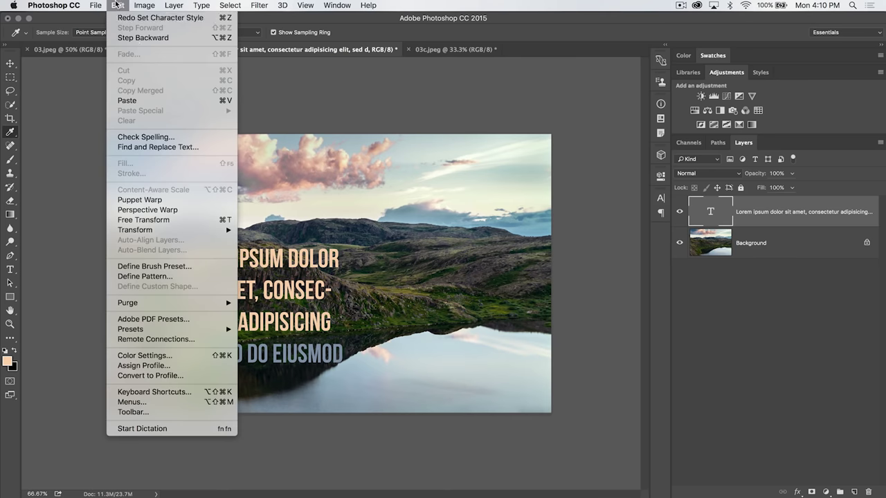
left_click(173, 220)
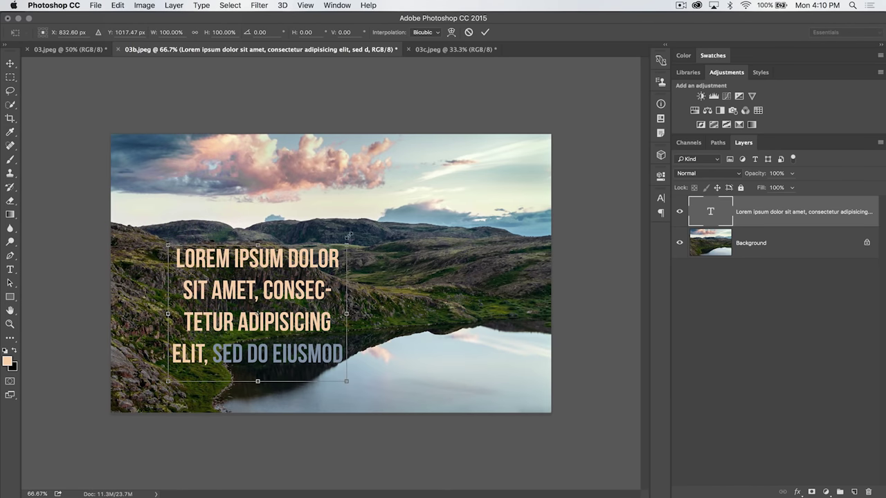
left_click_drag(349, 238, 455, 161)
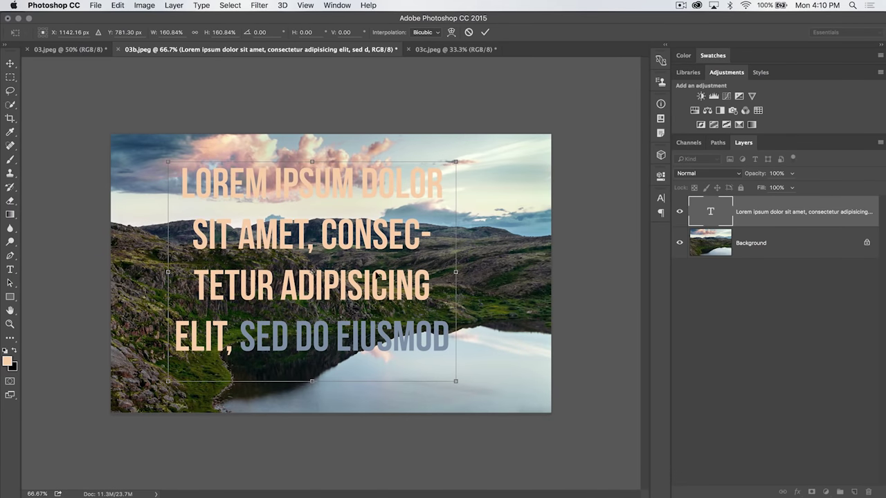
left_click_drag(374, 281, 356, 301)
key("Return")
key("i")
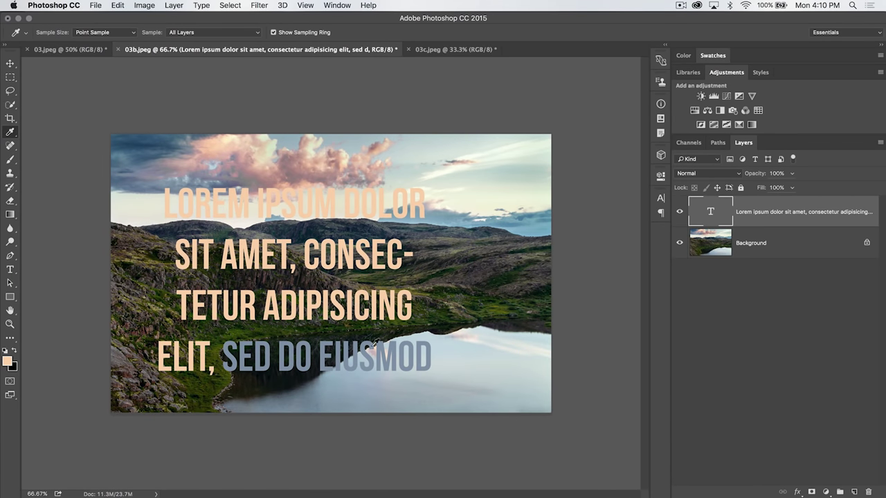
Confirm in the Character panel that the text size is now 241.26 pt.
left_click(661, 198)
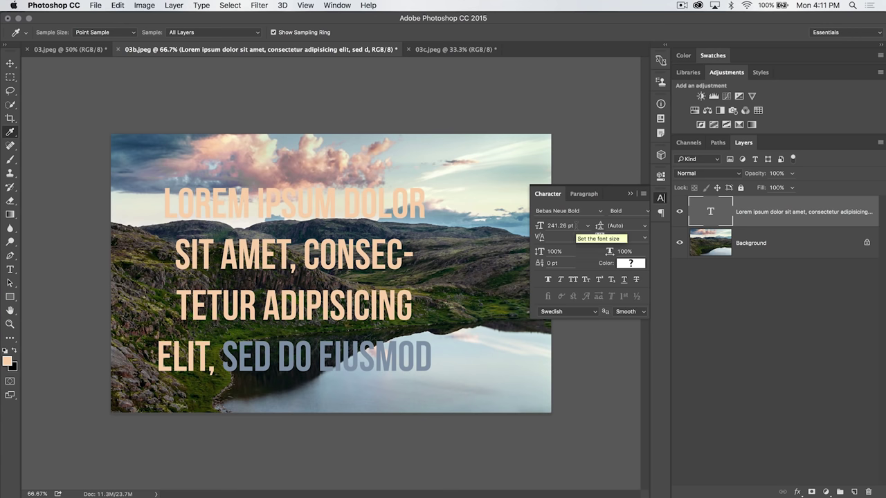
triple_click(563, 231)
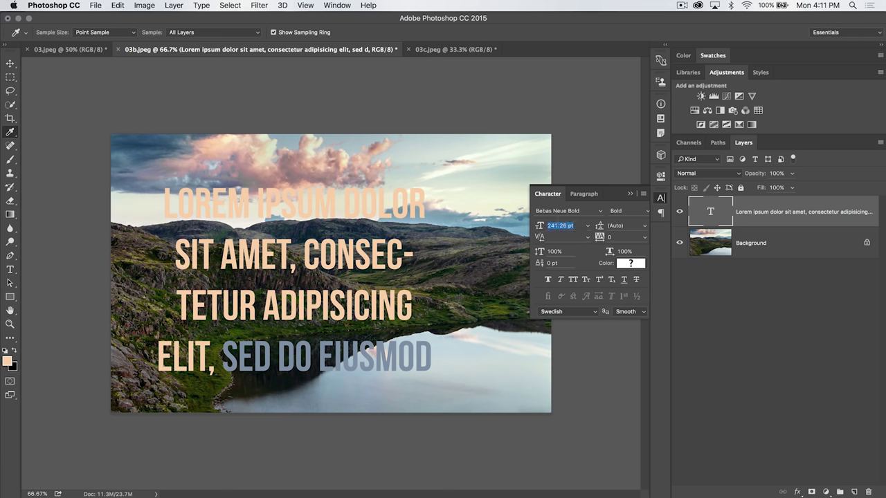
left_click(661, 199)
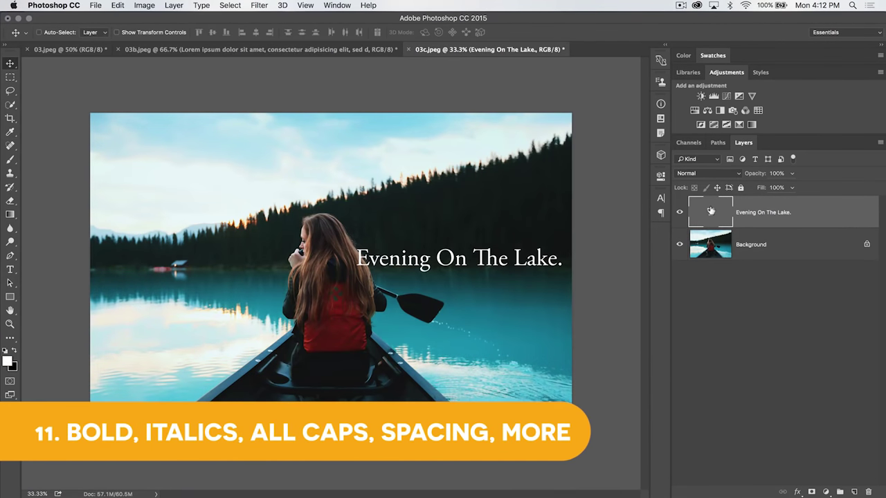
Float the Character panel and keep the caption's Regular font style.
left_click(661, 200)
left_click_drag(621, 199, 225, 114)
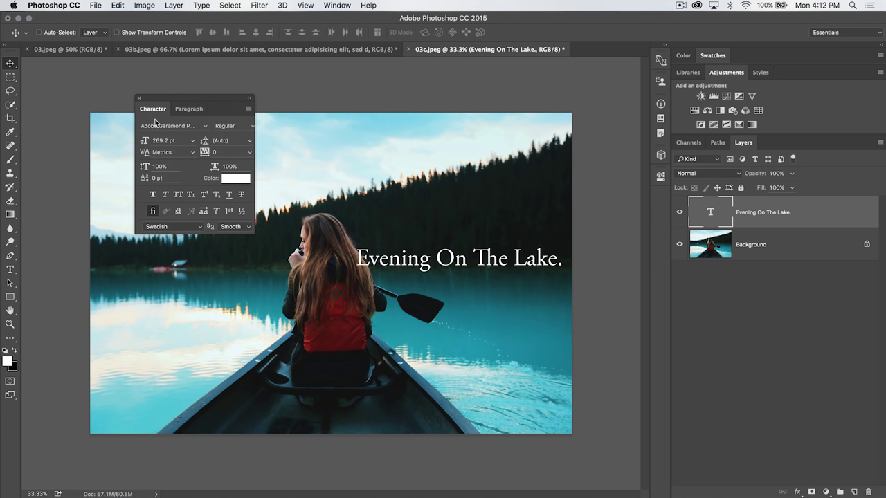
left_click(252, 128)
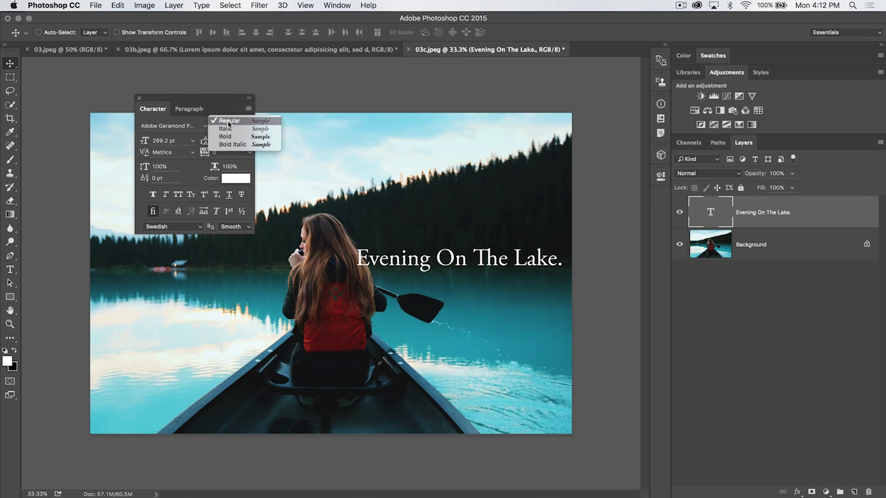
left_click(229, 121)
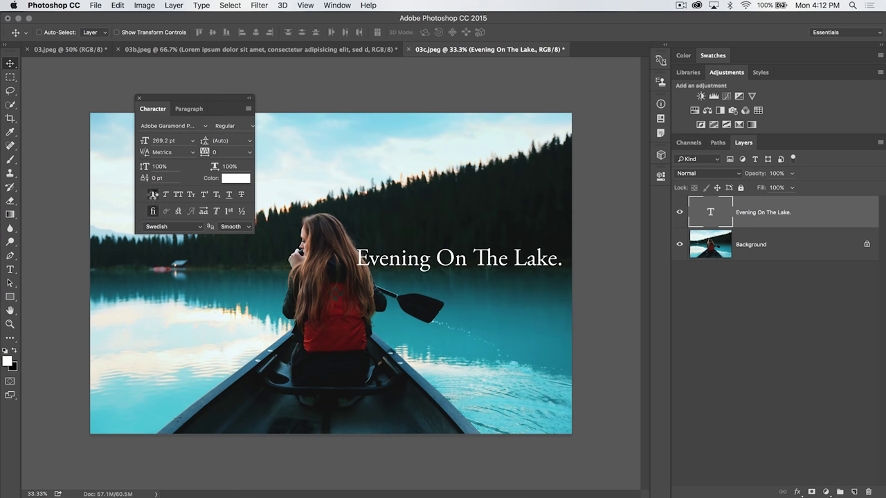
Try Faux Bold, Faux Italic, Underline, Strikethrough and All Caps on the caption, turning each off again.
left_click(153, 196)
left_click(154, 198)
left_click(166, 196)
left_click(166, 196)
left_click(230, 195)
left_click(230, 194)
left_click(241, 196)
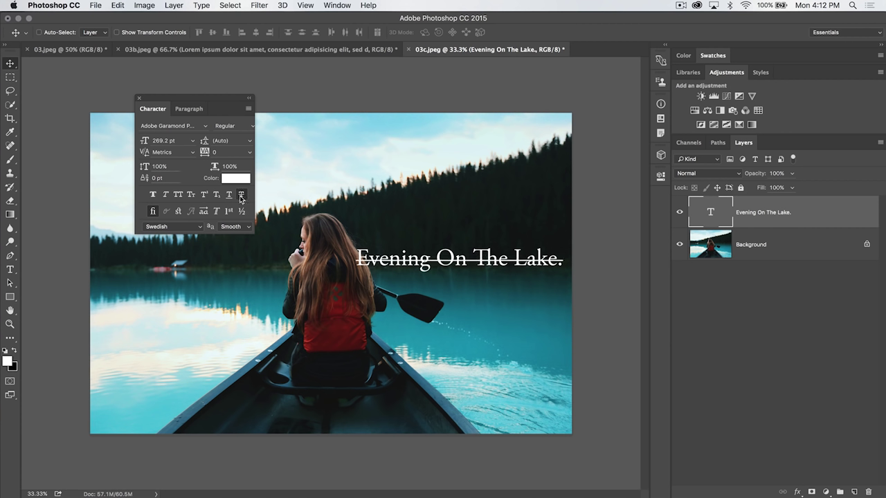
left_click(241, 196)
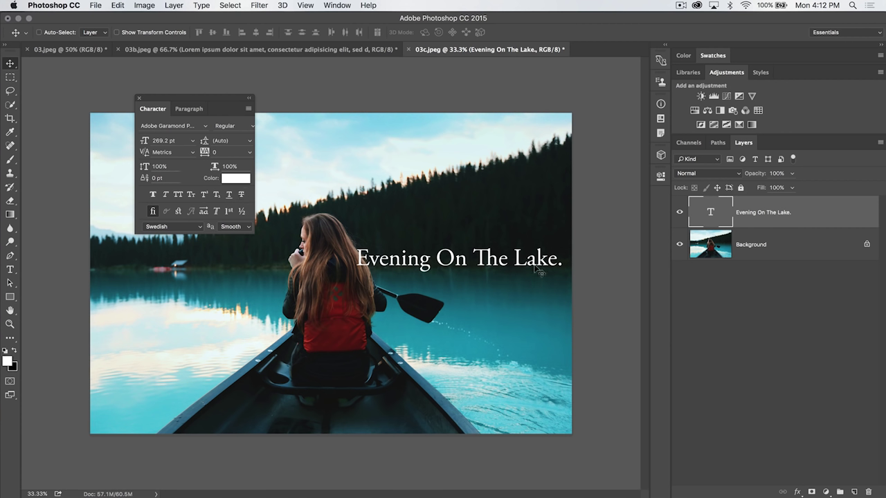
left_click(177, 196)
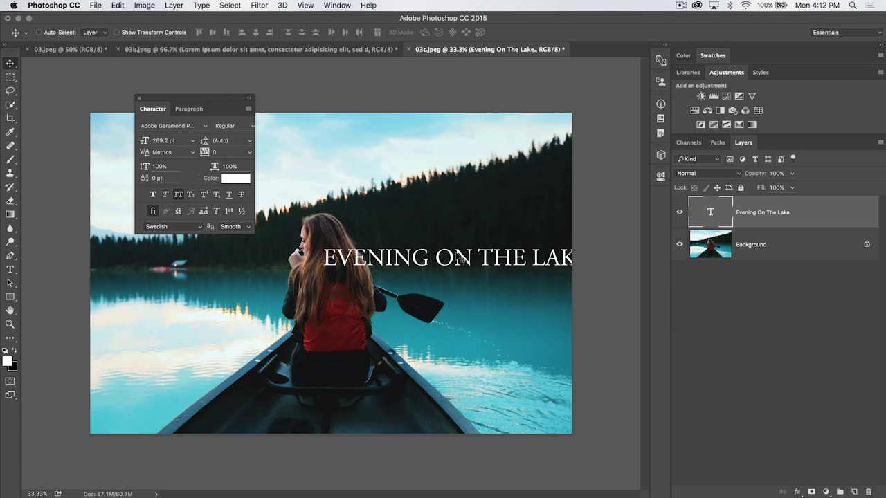
left_click(181, 196)
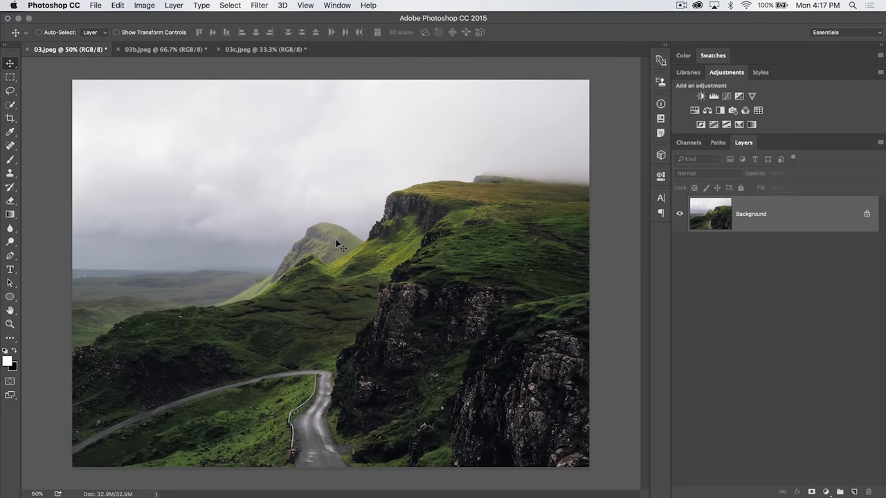
Draw a large circle shape layer, Ellipse 1, over the hills and select it.
left_click(9, 269)
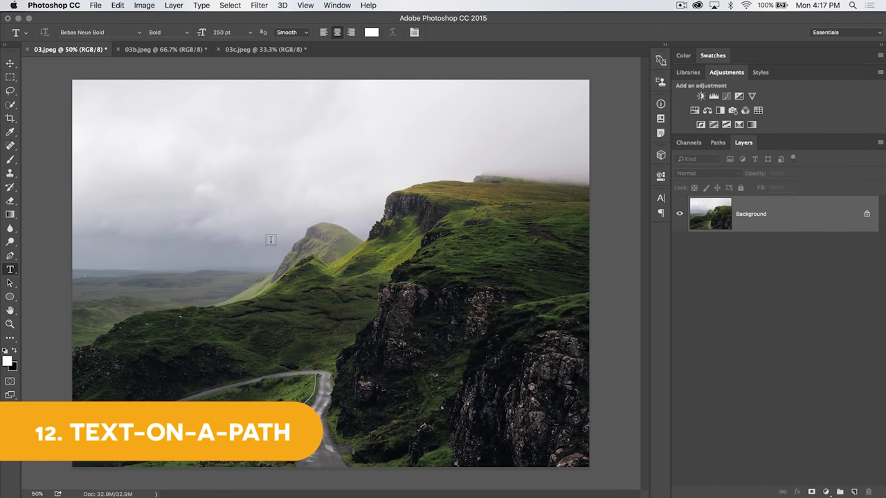
left_click(10, 296)
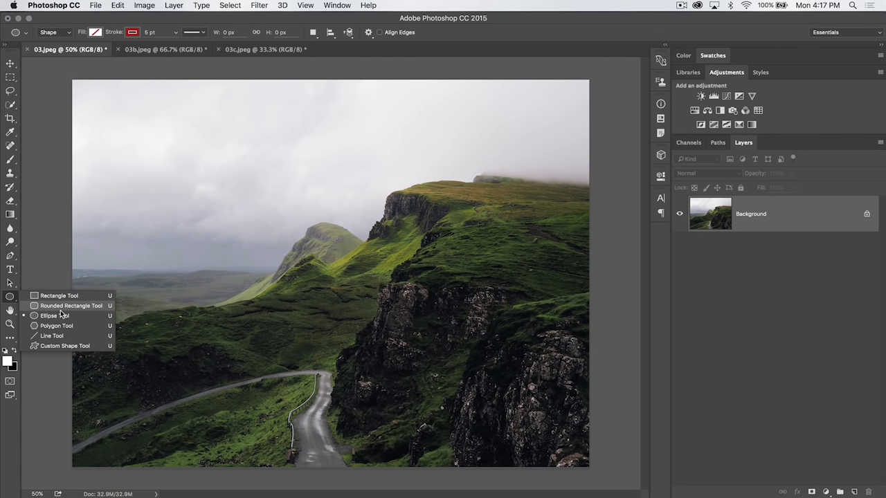
left_click(56, 316)
mouse_move(206, 170)
left_mouse_down()
mouse_move(407, 374)
mouse_move(460, 388)
mouse_move(454, 420)
left_mouse_up()
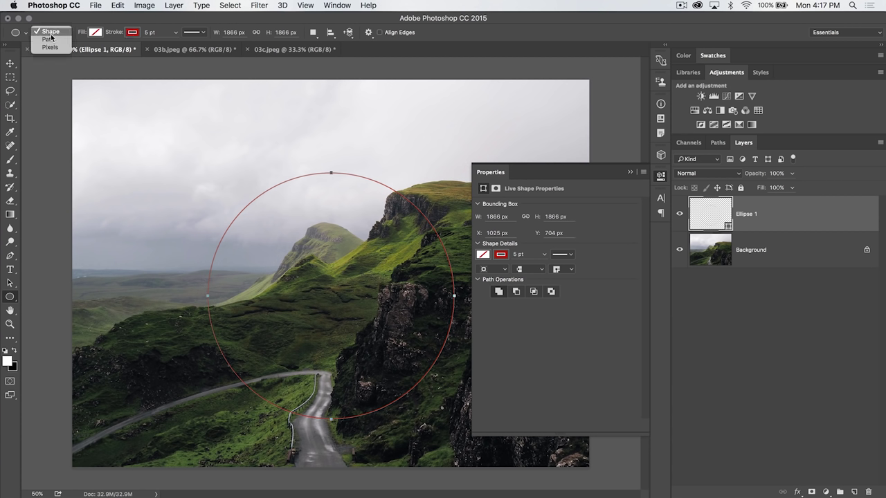
left_click(50, 35)
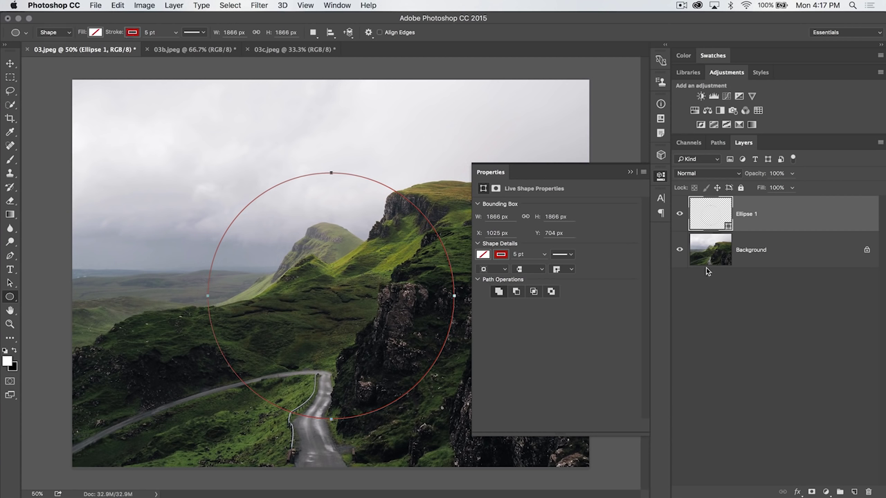
left_click(661, 177)
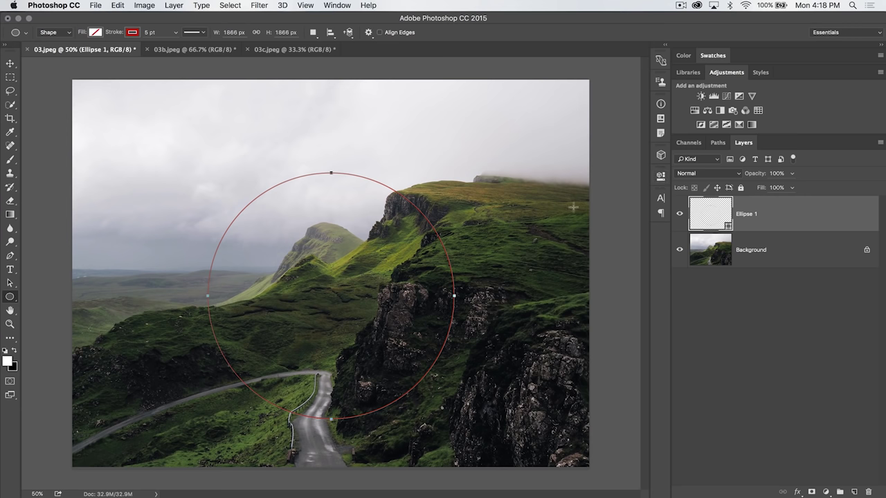
left_click(721, 248)
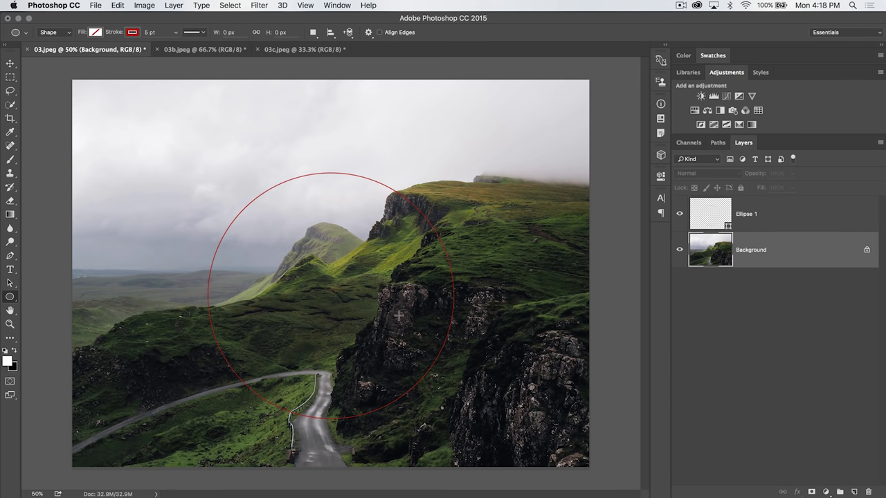
left_click(717, 226)
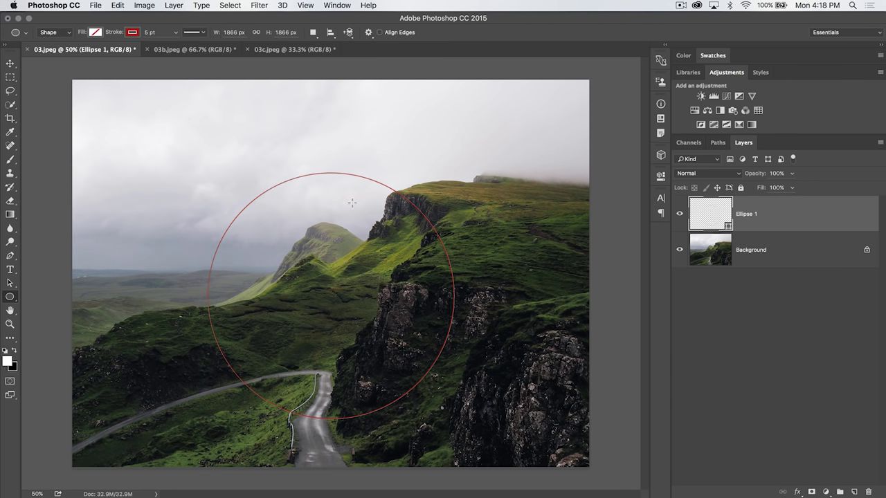
Type 'THIS IS SOME TYPE ON A PATH!' along the circle's outline and set it to 300 pt.
left_click(10, 269)
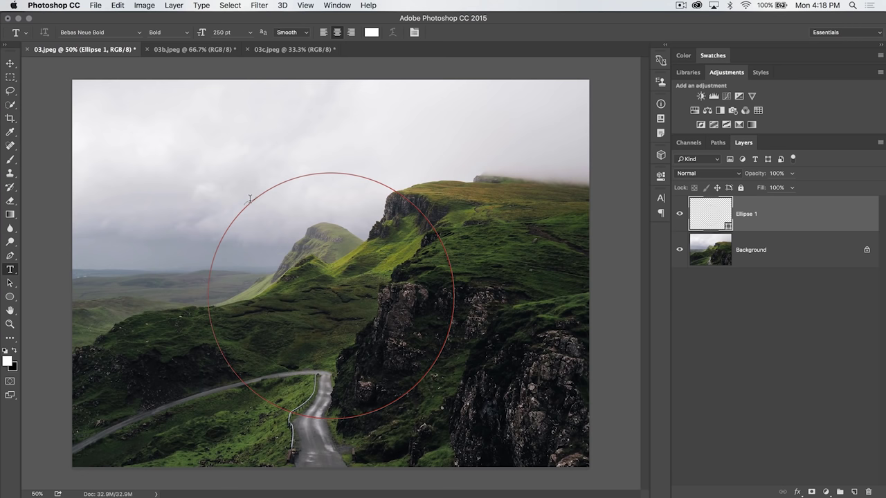
left_click(250, 199)
type("THIS")
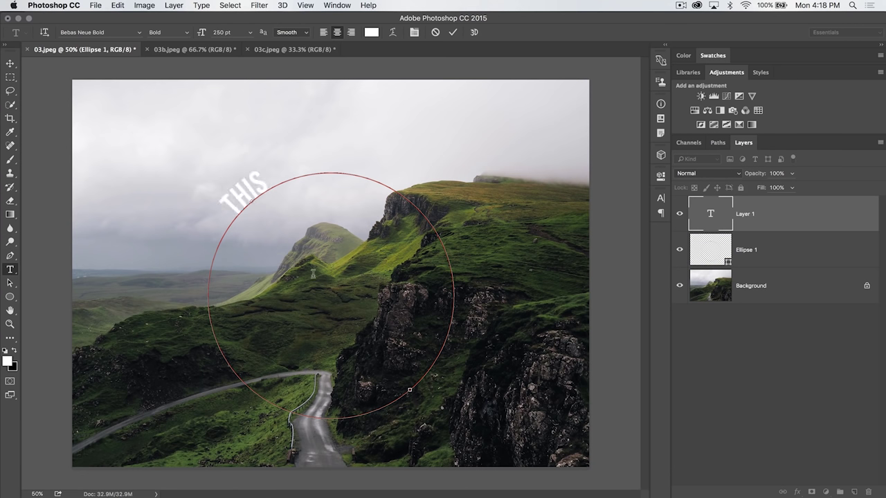
type(" IS SOME TYPE ON A PATH!")
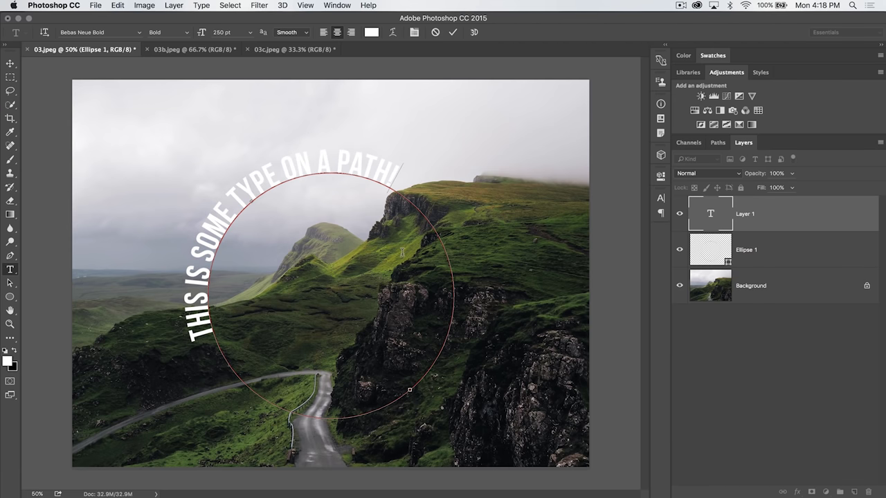
left_click(453, 32)
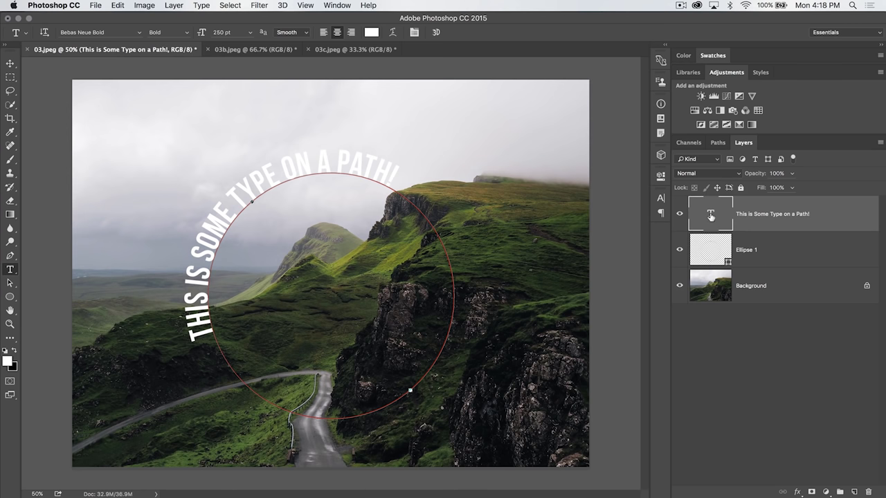
double_click(710, 214)
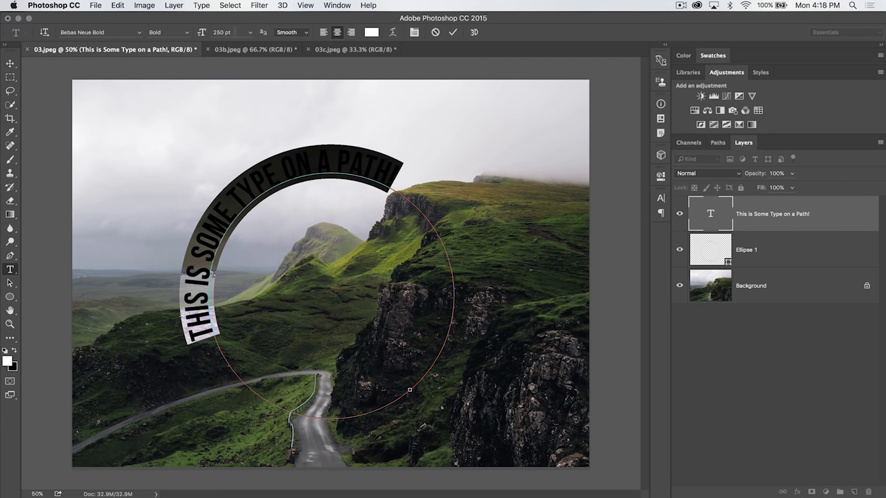
left_click(221, 32)
type("300")
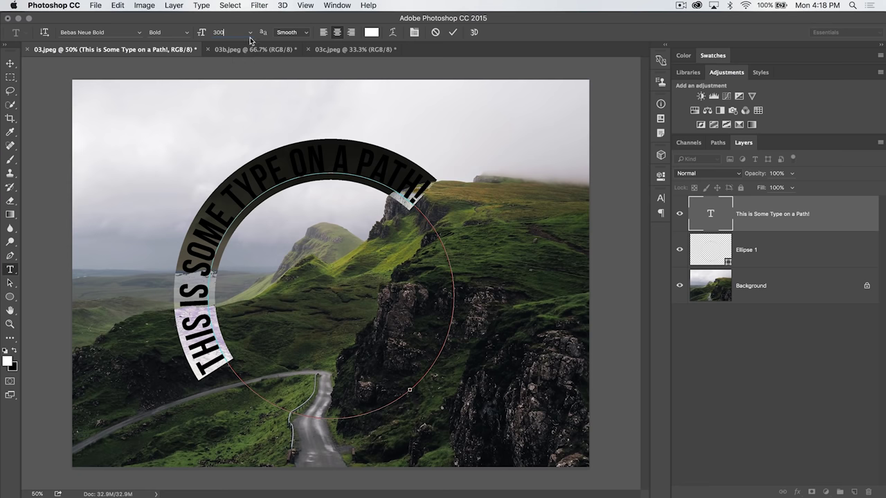
left_click(452, 33)
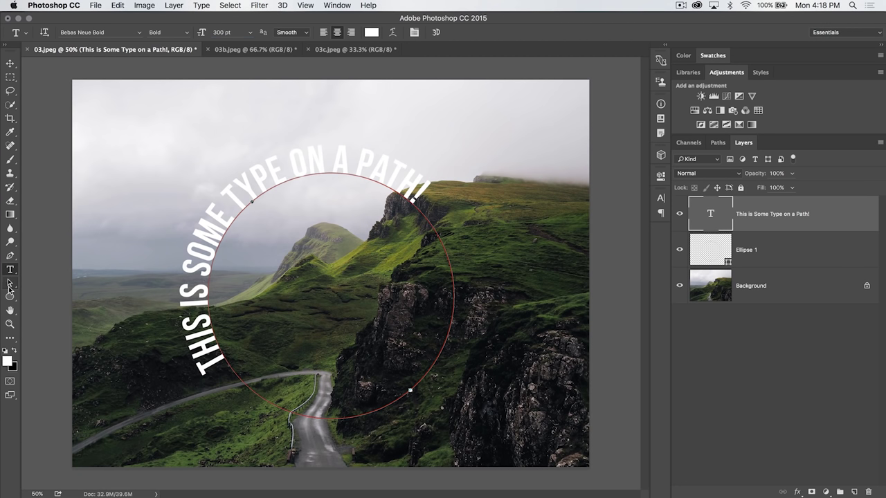
left_click(9, 285)
Slide the path text along the circle, flip it inside and move it around the bottom.
left_click(66, 283)
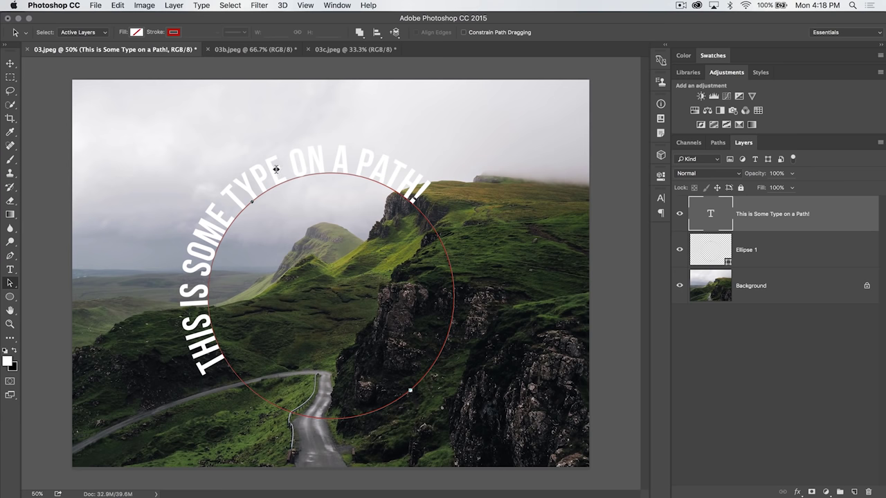
left_click_drag(265, 171, 452, 209)
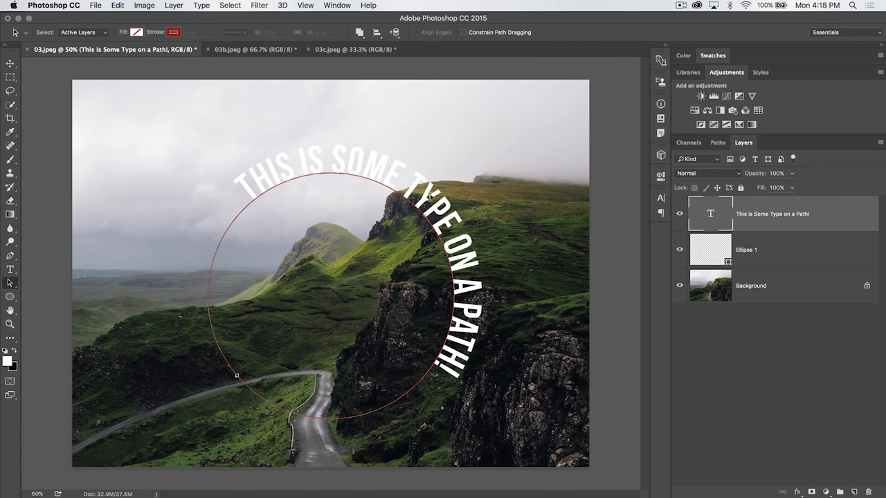
mouse_move(303, 165)
left_mouse_down()
mouse_move(308, 156)
mouse_move(318, 210)
mouse_move(237, 238)
left_mouse_up()
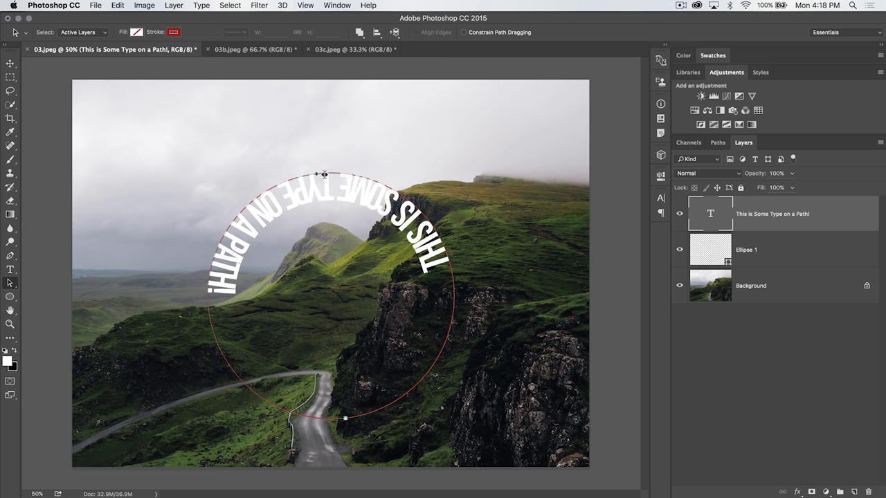
mouse_move(315, 174)
left_mouse_down()
mouse_move(228, 232)
mouse_move(223, 316)
mouse_move(309, 371)
left_mouse_up()
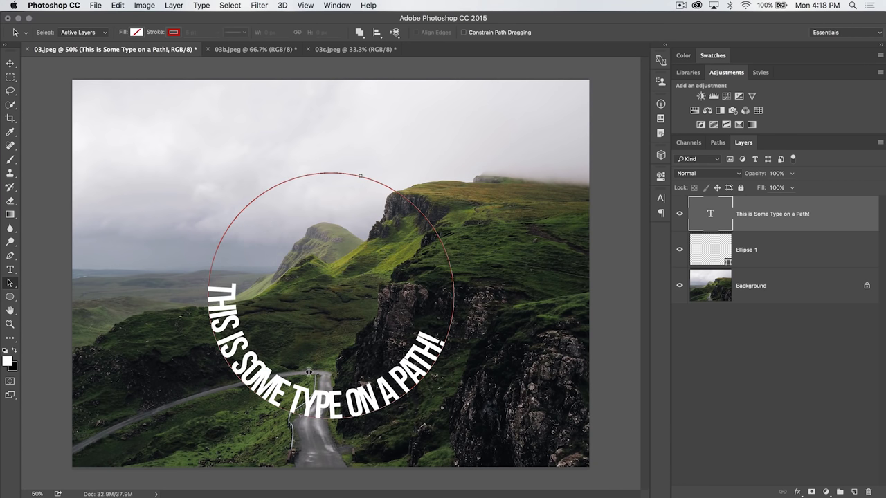
Set the path text's tracking to 100, then delete the path text layer.
left_click(660, 198)
left_click(644, 236)
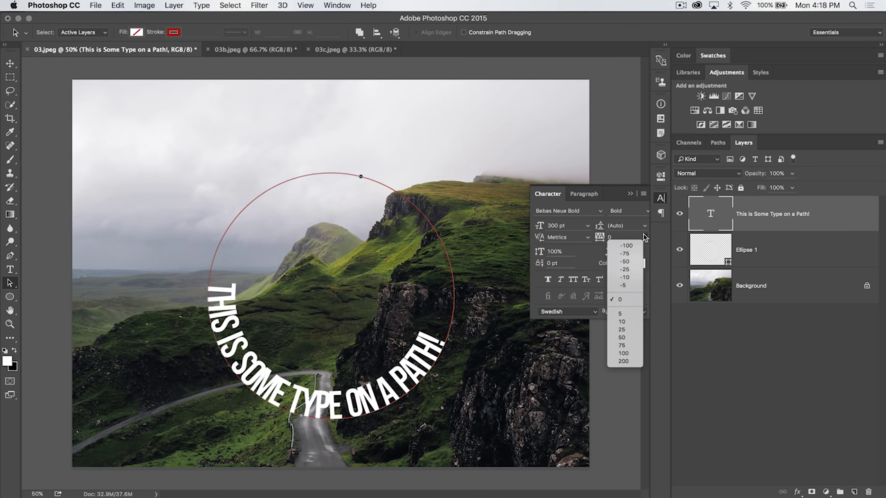
left_click(625, 353)
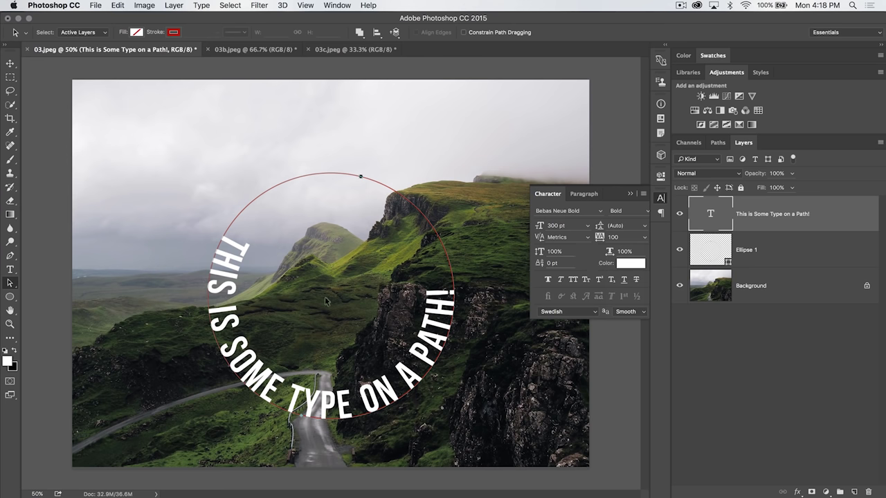
left_click(685, 236)
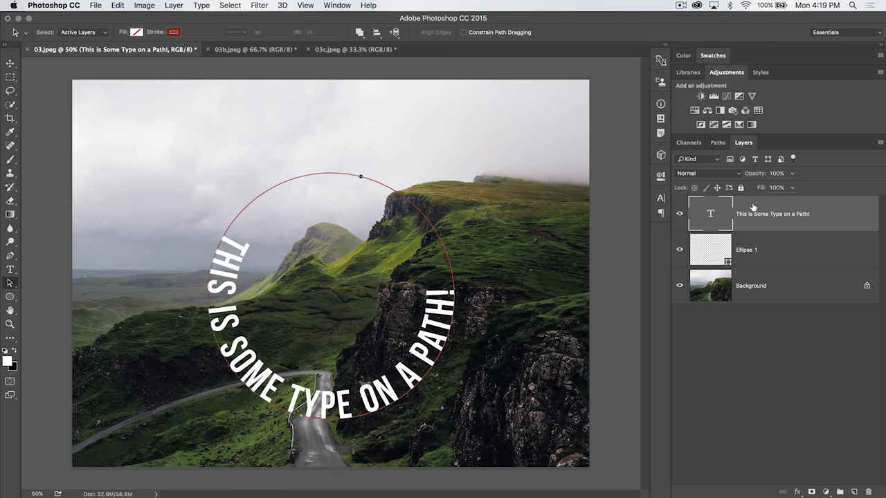
left_click_drag(753, 207, 869, 490)
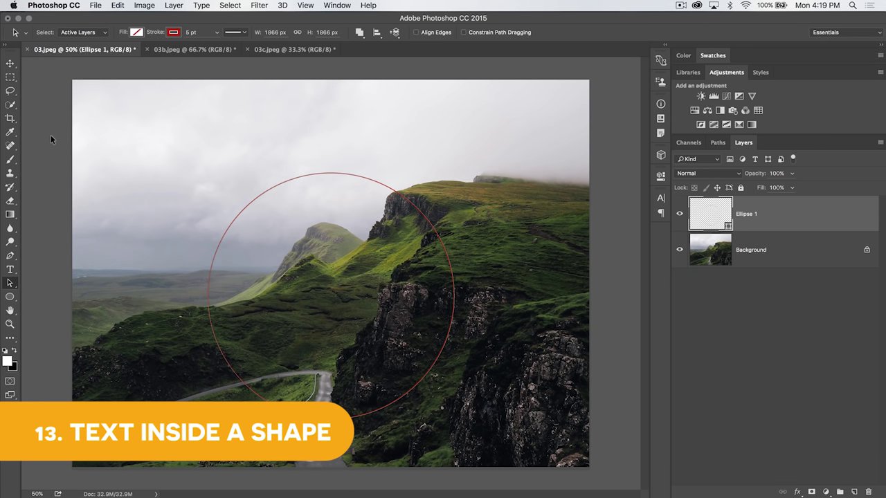
Create a text area inside the circle and fill it with Lorem Ipsum placeholder text.
left_click(12, 270)
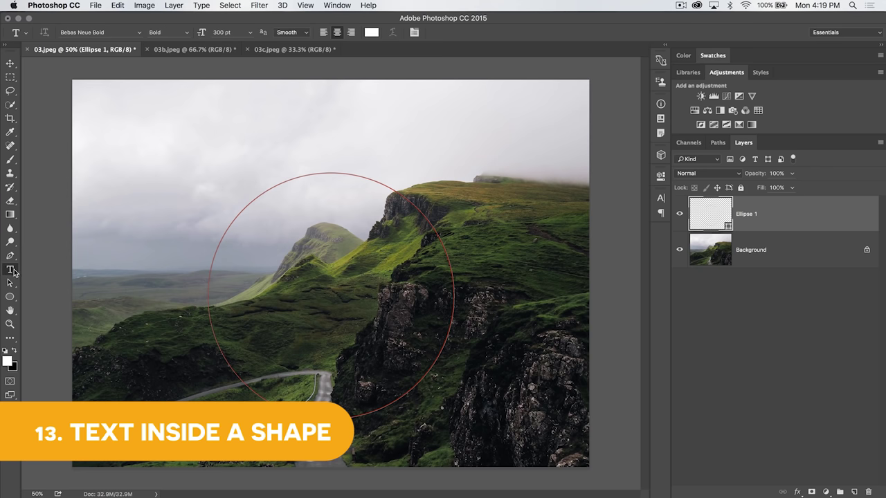
left_click(262, 202)
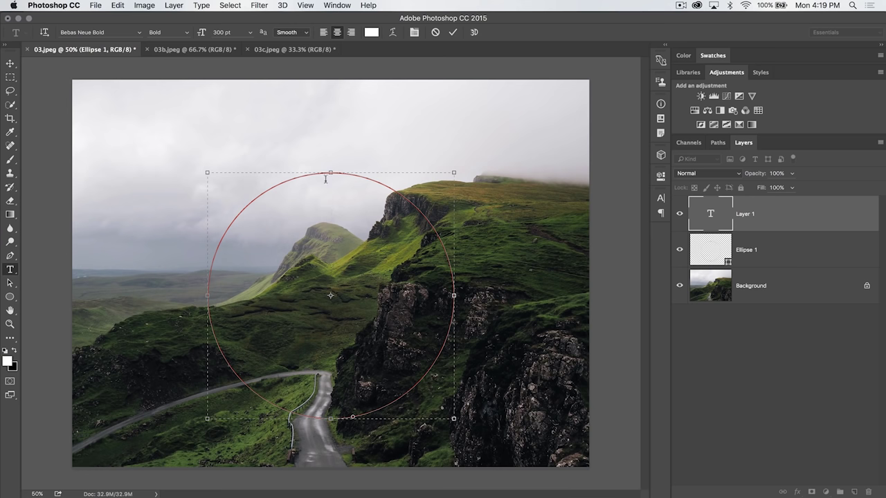
left_click(181, 6)
mouse_move(201, 6)
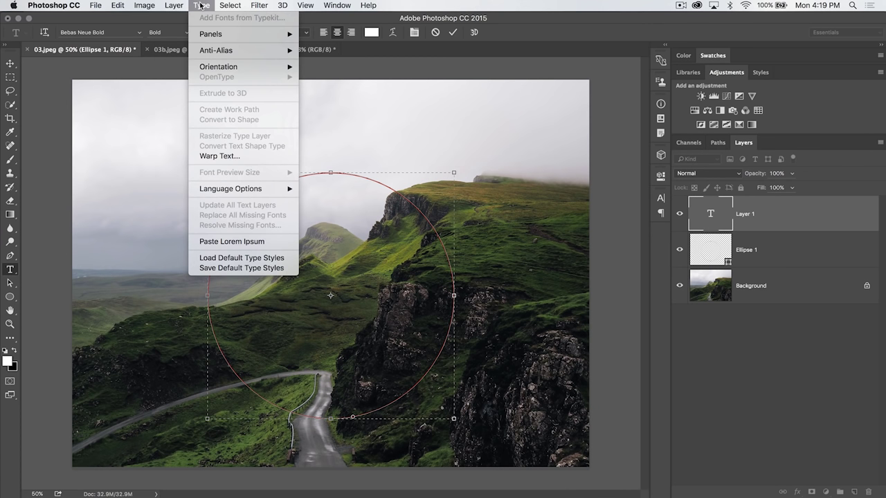
left_click(247, 242)
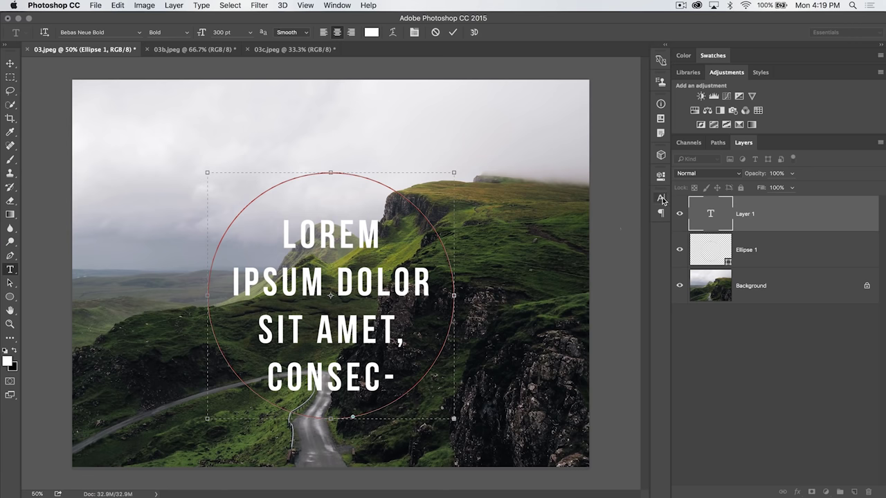
Set the placeholder text to tracking 0 and 150 pt, then hide the Ellipse 1 outline.
key("ctrl+a")
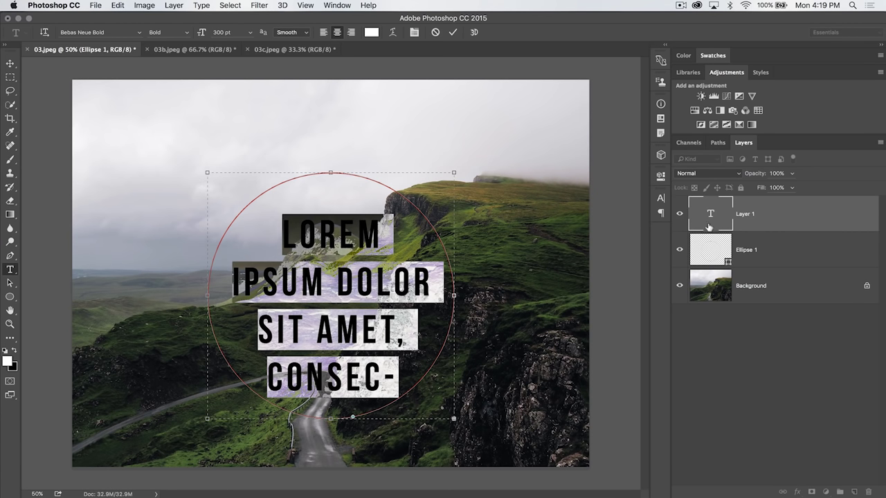
left_click(661, 198)
left_click(645, 237)
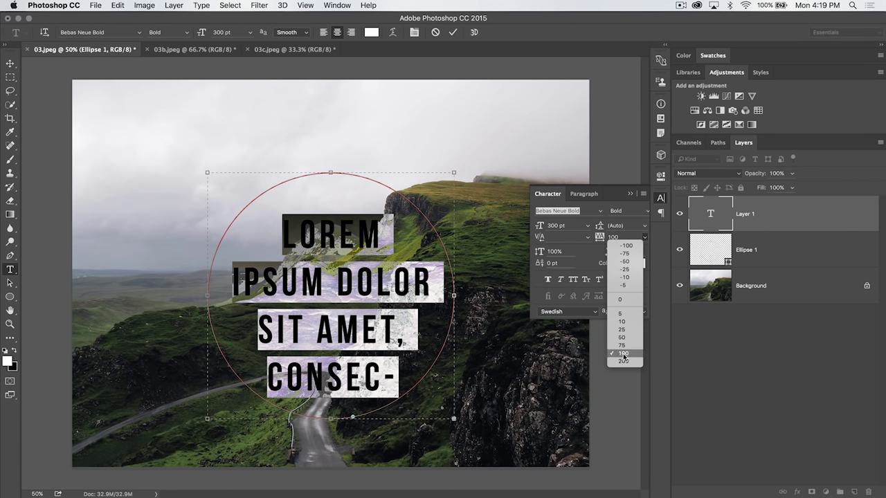
left_click(620, 298)
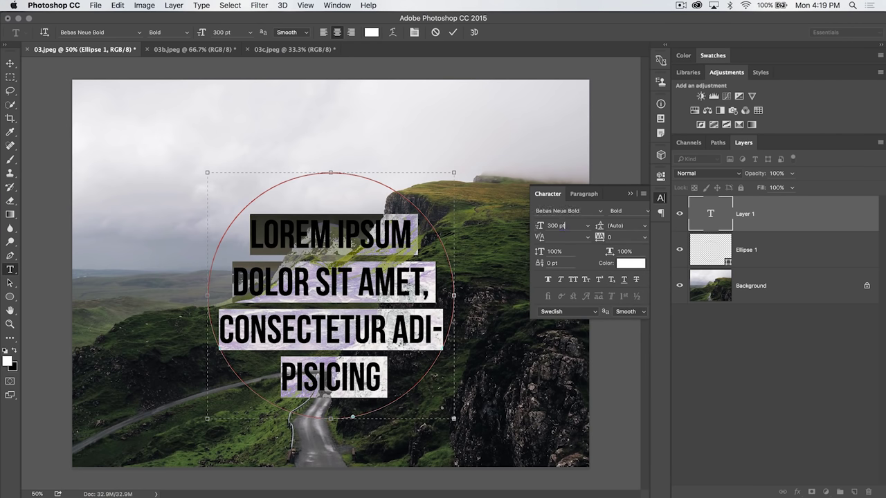
left_click(575, 226)
type("150")
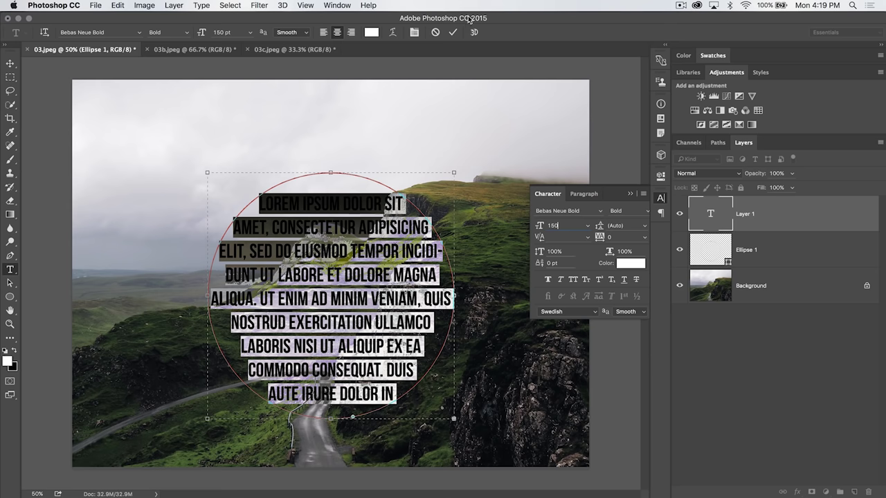
left_click(453, 32)
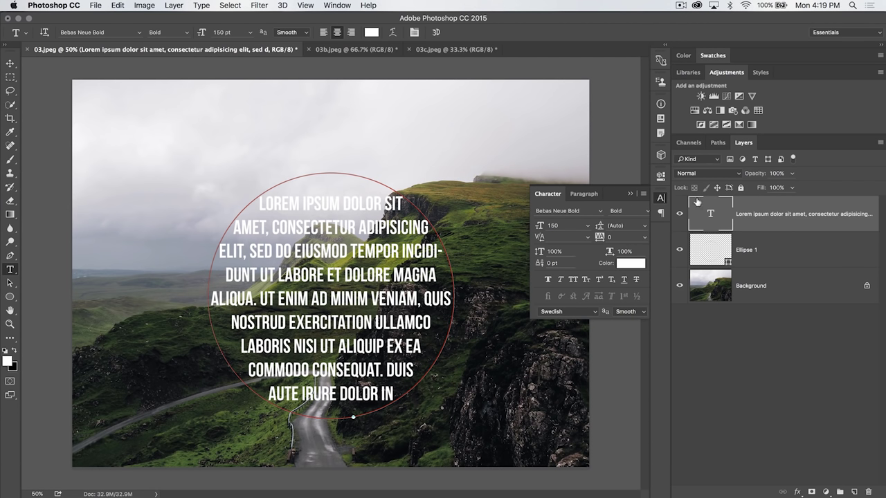
left_click(661, 198)
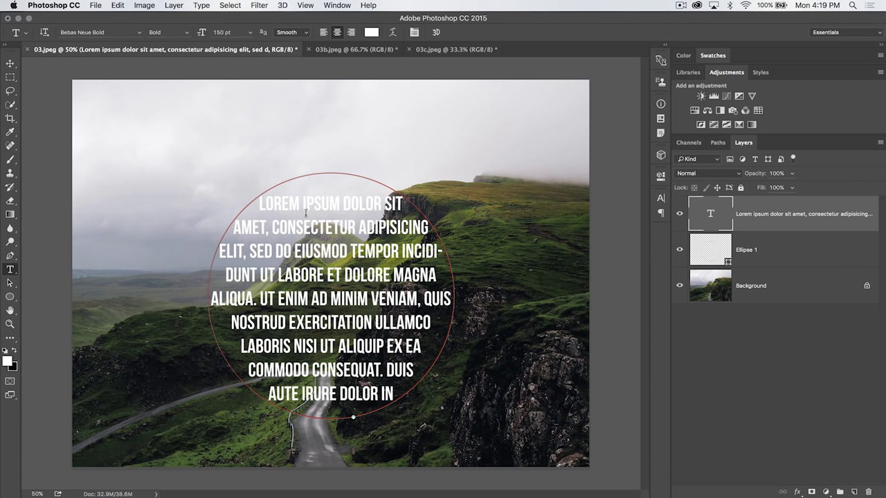
left_click(679, 248)
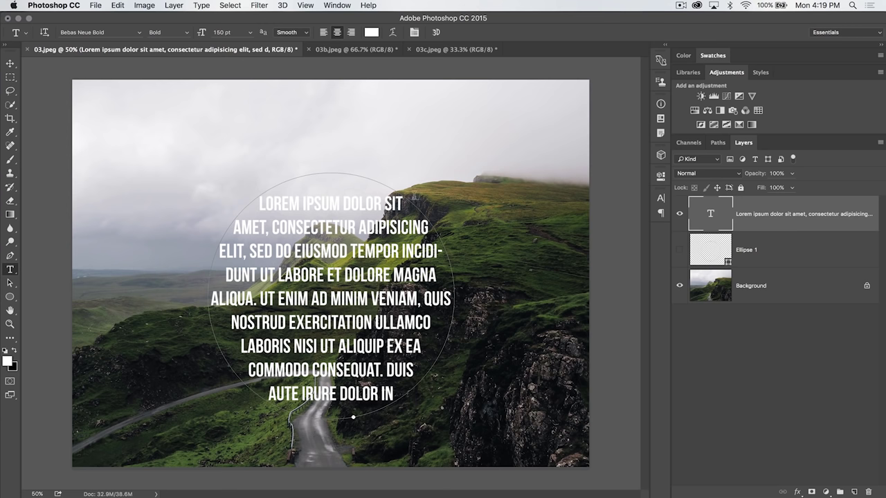
left_click(738, 286)
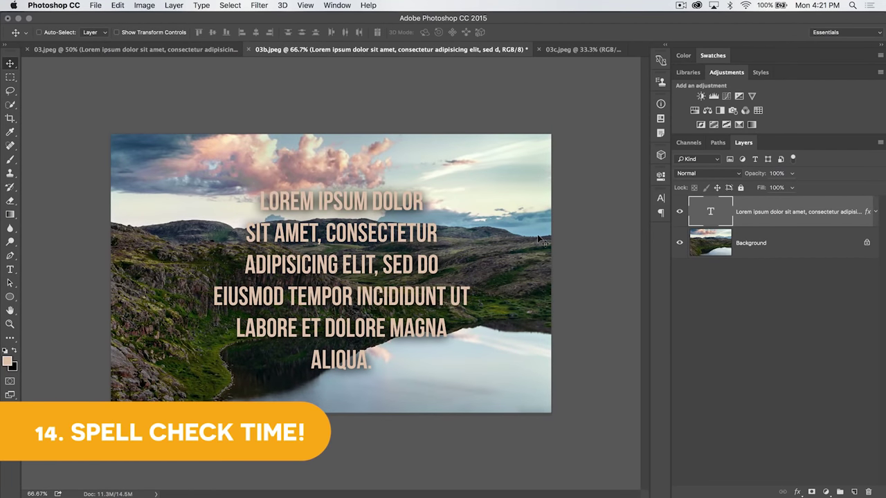
double_click(711, 211)
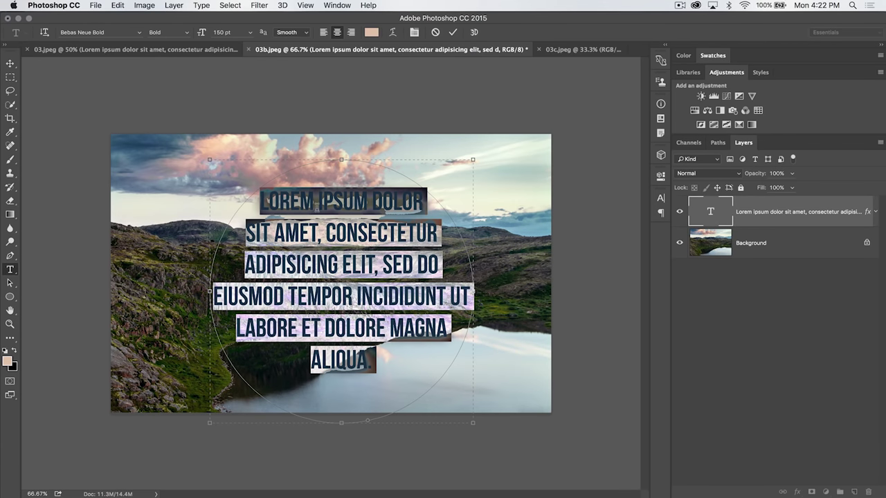
left_click(317, 201)
triple_click(320, 232)
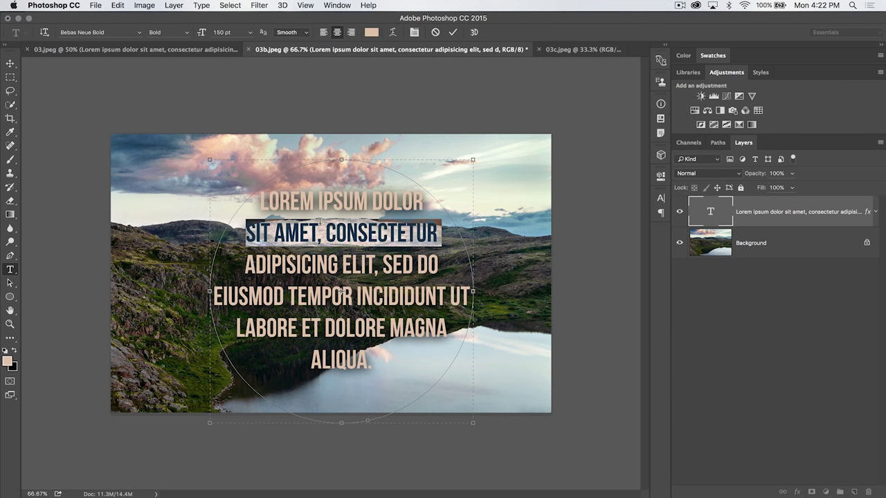
left_click(320, 232)
right_click(322, 227)
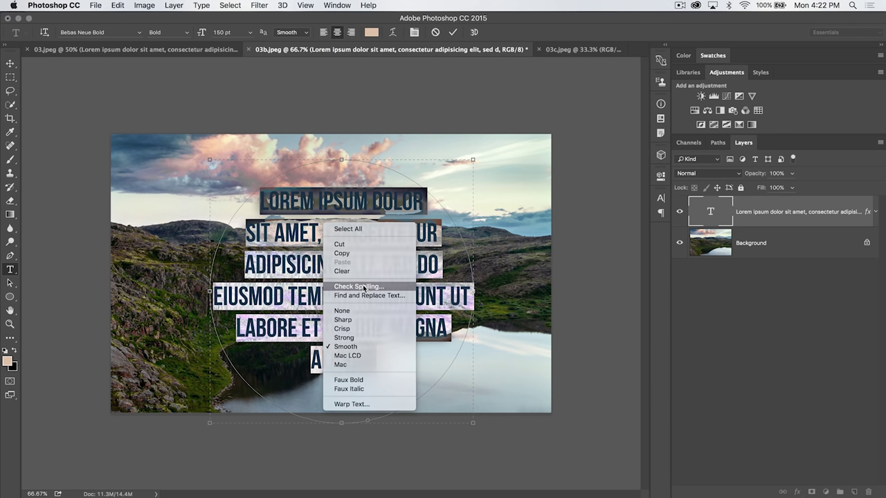
left_click(366, 286)
left_click_drag(425, 186, 569, 123)
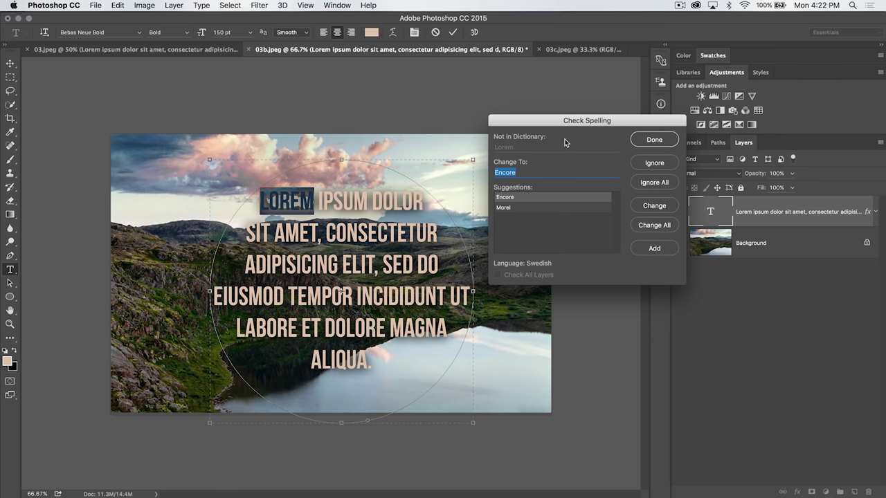
left_click(663, 164)
left_click(654, 163)
left_click(654, 163)
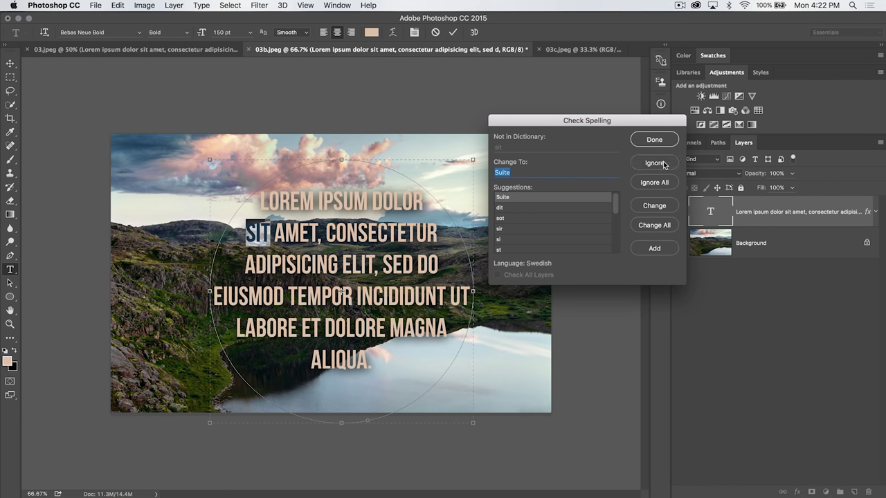
left_click(655, 163)
left_click(654, 163)
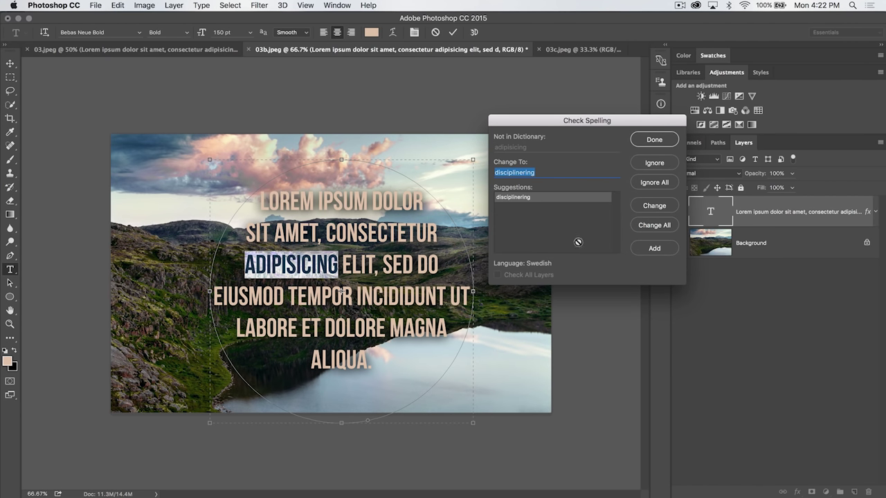
left_click(655, 141)
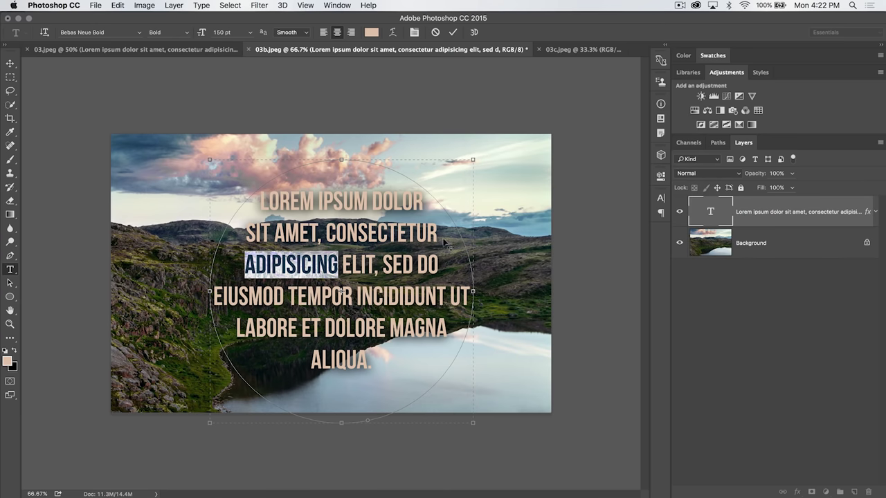
left_click(451, 32)
key("v")
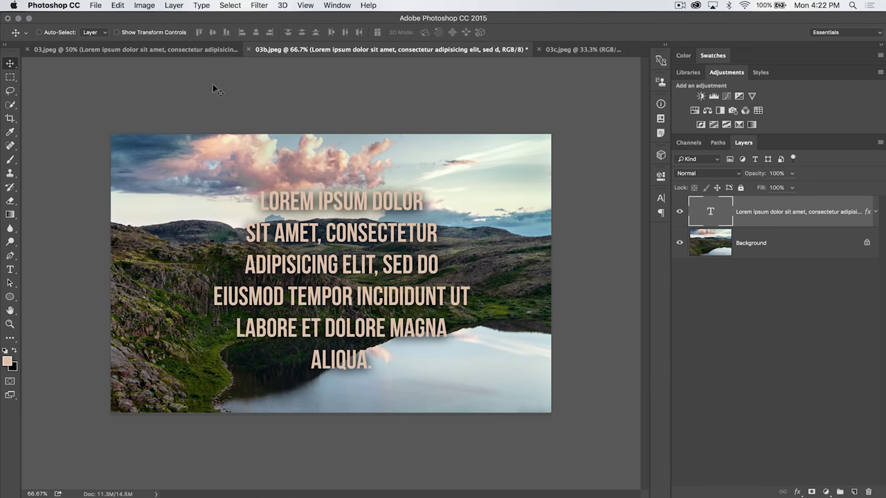
left_click(117, 7)
left_click(146, 137)
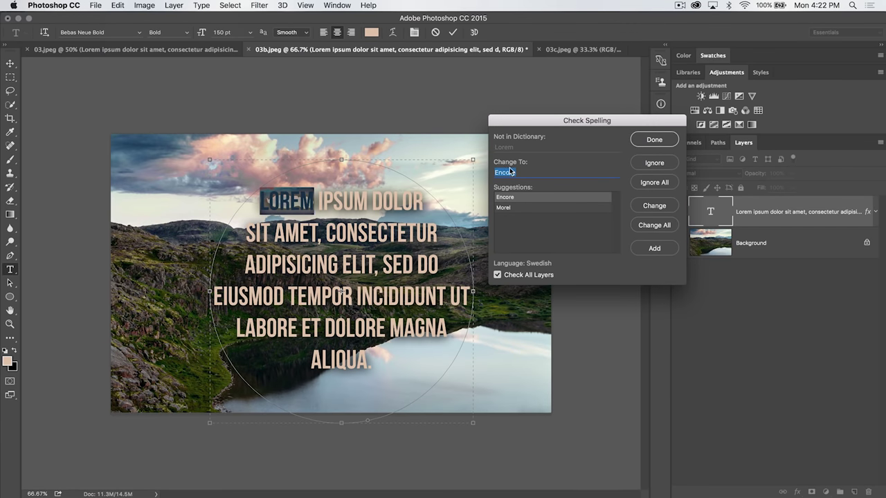
left_click(667, 140)
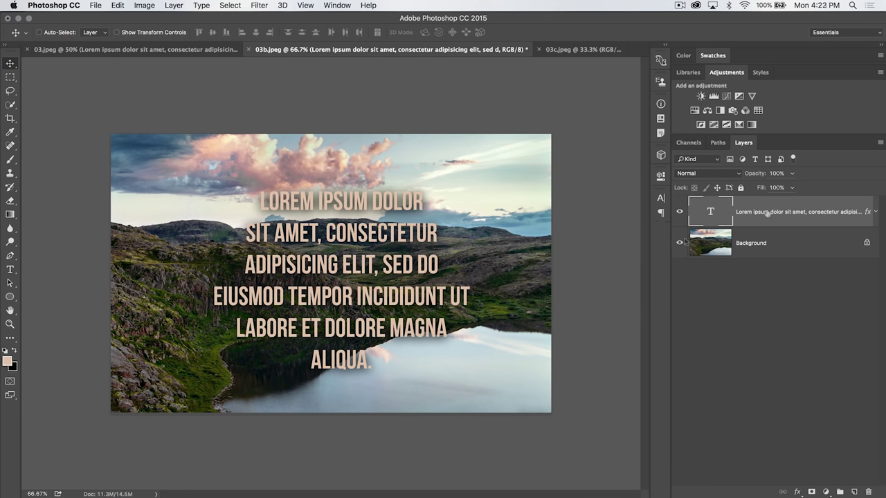
left_click(117, 6)
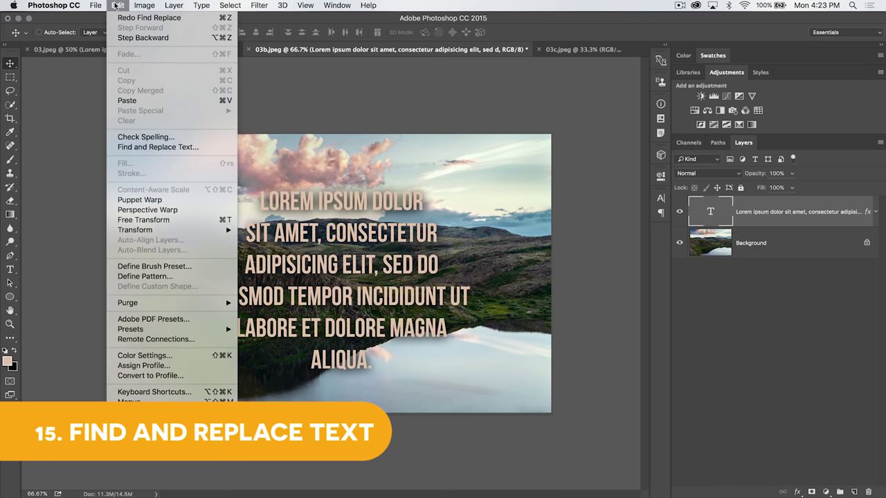
left_click(178, 148)
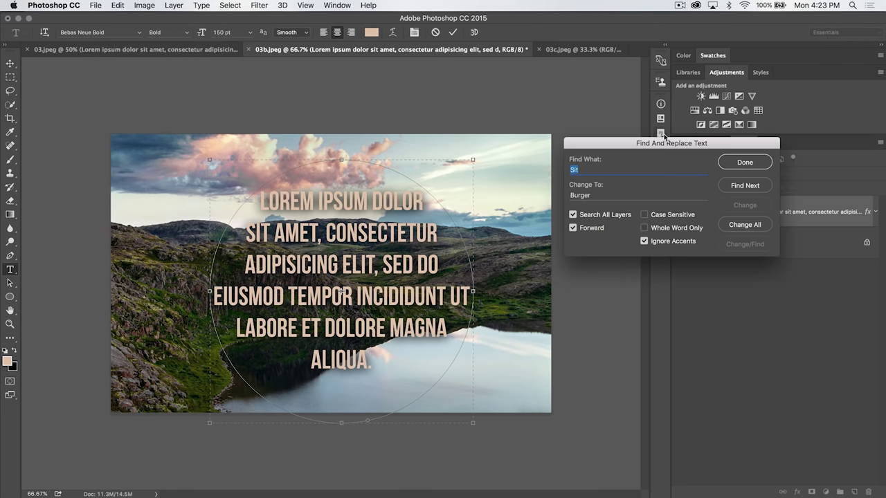
left_click_drag(669, 145, 621, 159)
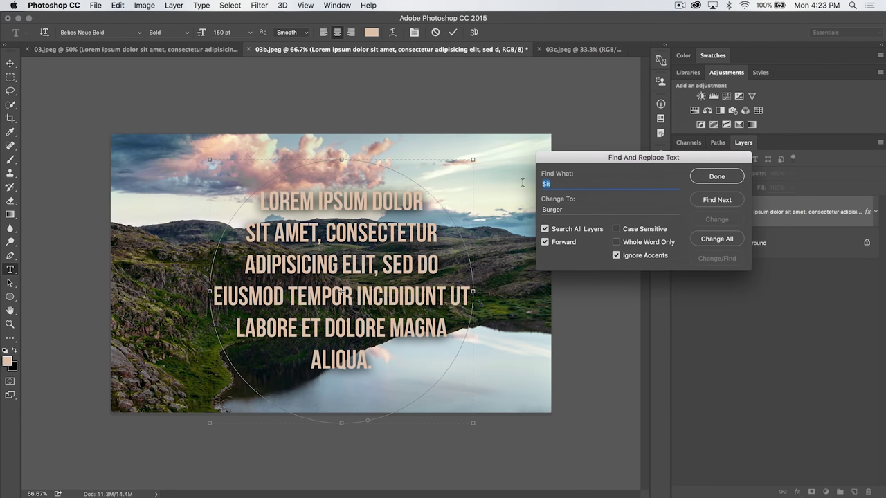
left_click(577, 209)
left_click(577, 209)
left_click_drag(658, 156, 620, 197)
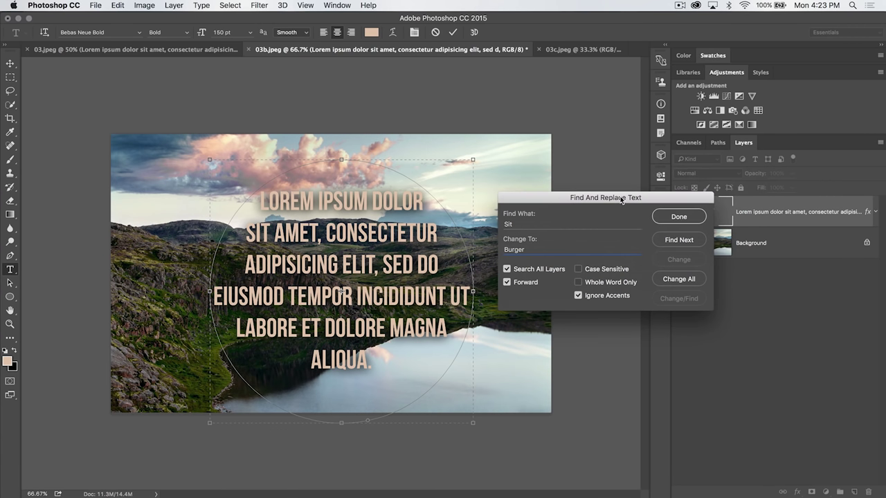
left_click(679, 280)
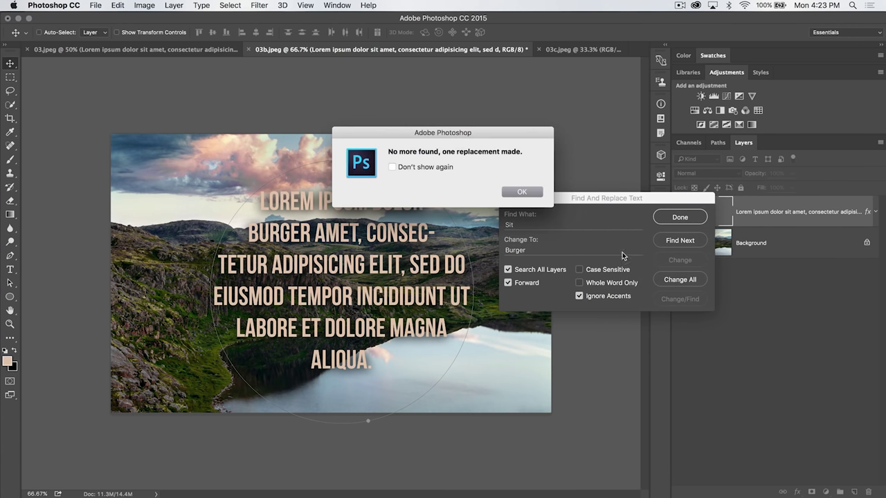
left_click(521, 192)
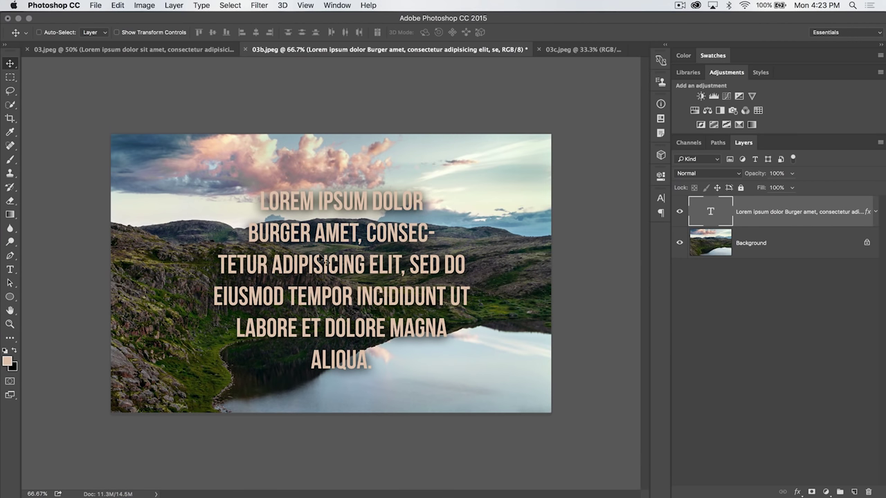
key("super+z")
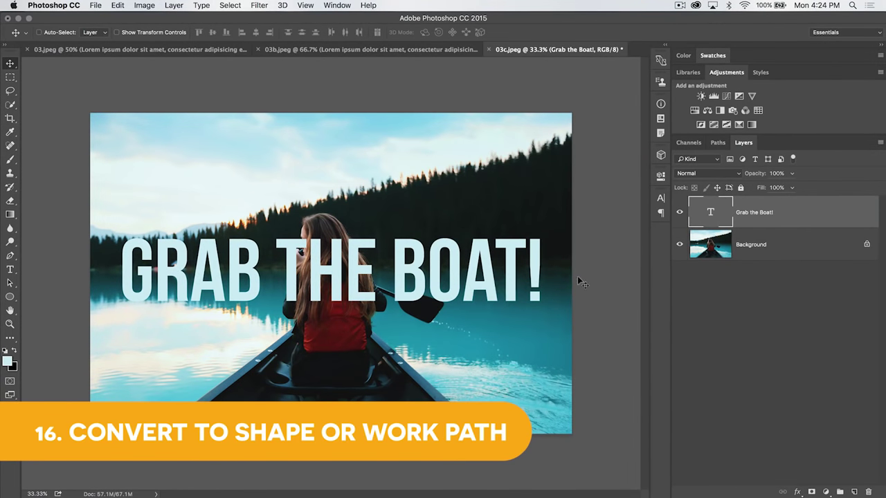
Convert the Grab the Boat! layer to a shape and fill it with magenta #f71bfa.
right_click(786, 202)
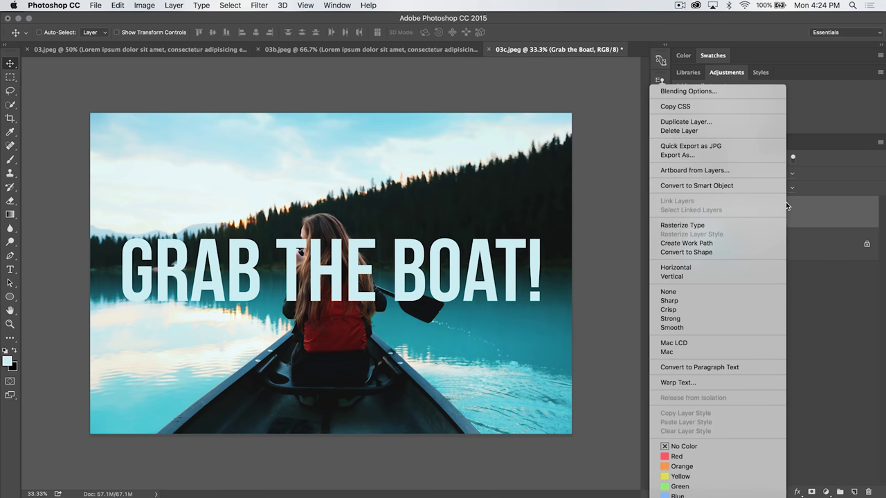
left_click(702, 254)
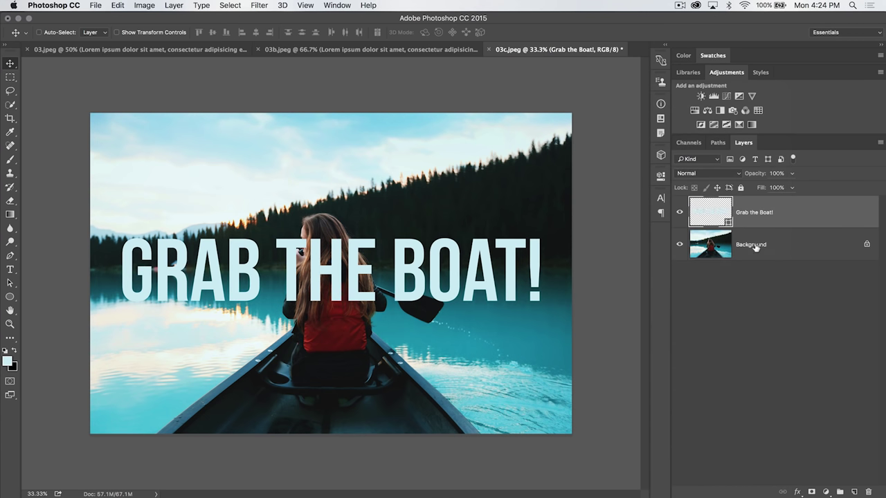
double_click(712, 211)
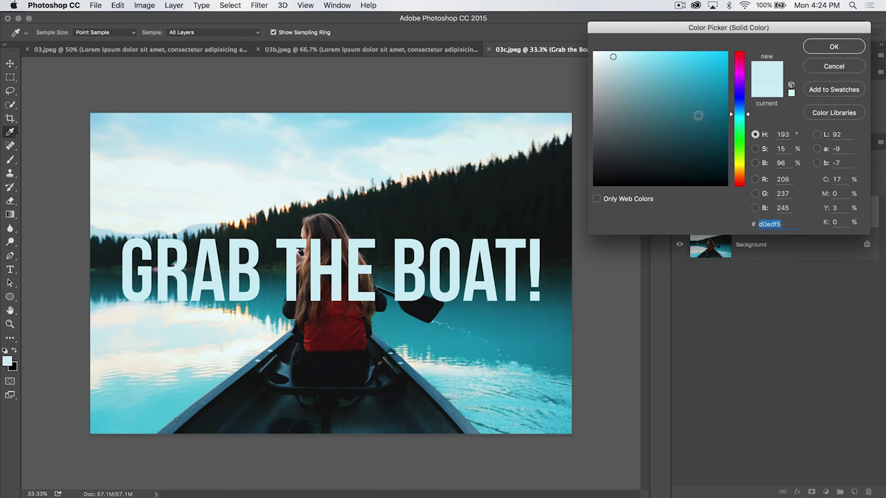
left_click(734, 75)
left_click(713, 54)
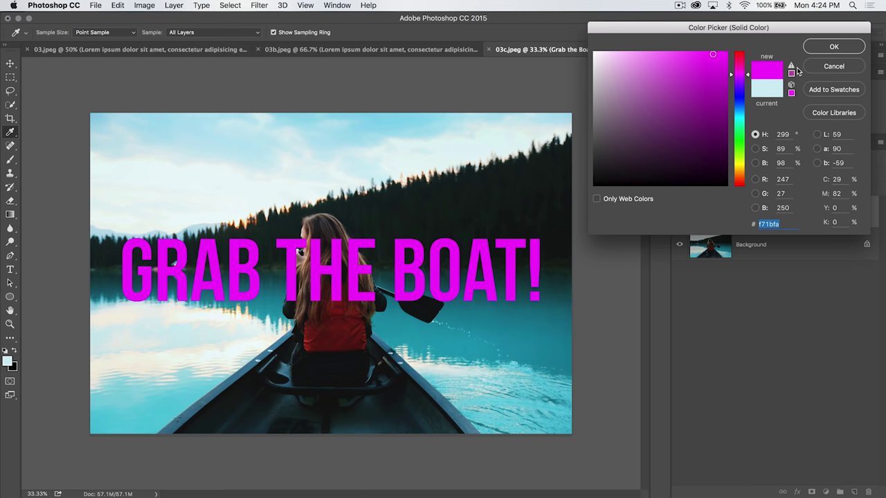
left_click(819, 50)
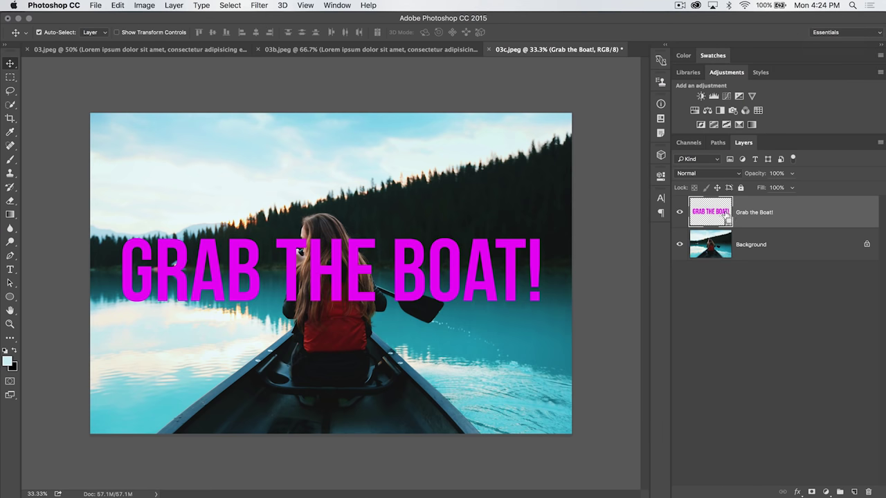
Scale the magenta text shape slightly and zoom in on it.
key("ctrl+t")
left_click_drag(539, 237, 484, 232)
key("Return")
key("z")
left_click(308, 291)
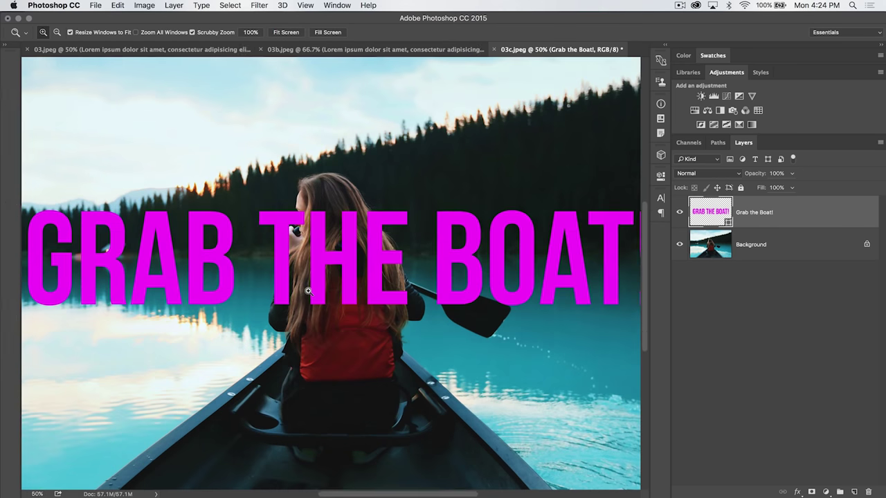
Extend the T's stem downward and stretch the E's top bar toward the B.
left_click(11, 282)
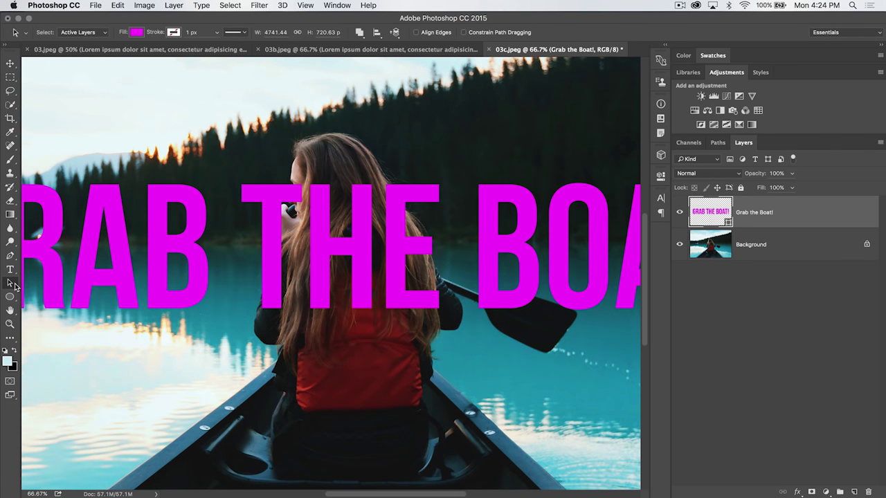
left_click(64, 292)
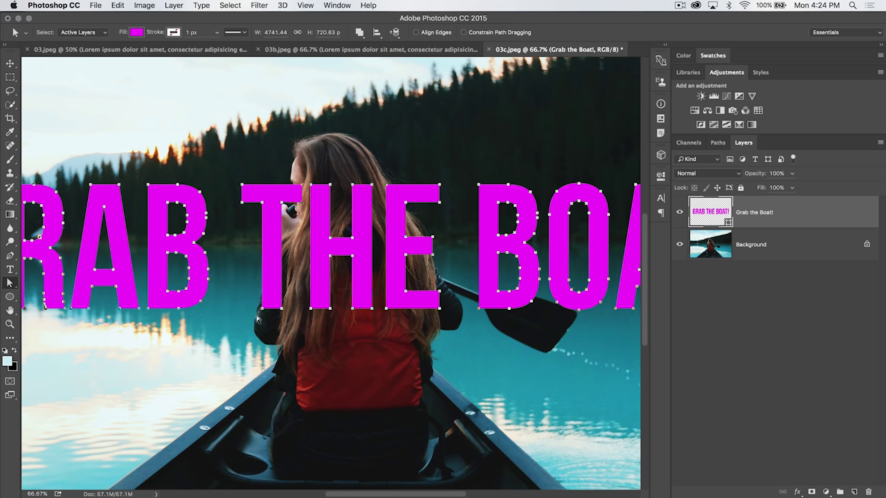
left_click(281, 294)
key("shift+Down")
key("shift+Down")
key("shift+Down")
key("shift+Down")
key("shift+Down")
key("shift+Down")
key("shift+Down")
key("shift+Down")
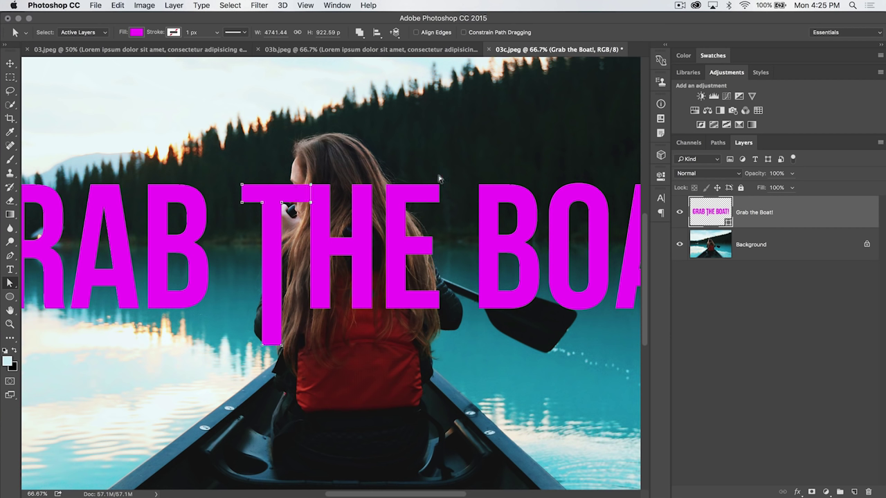
left_click(441, 203)
key("shift+Right")
key("shift+Right")
key("shift+Right")
key("shift+Right")
key("shift+Right")
key("shift+Right")
key("shift+Right")
key("shift+Right")
key("shift+Right")
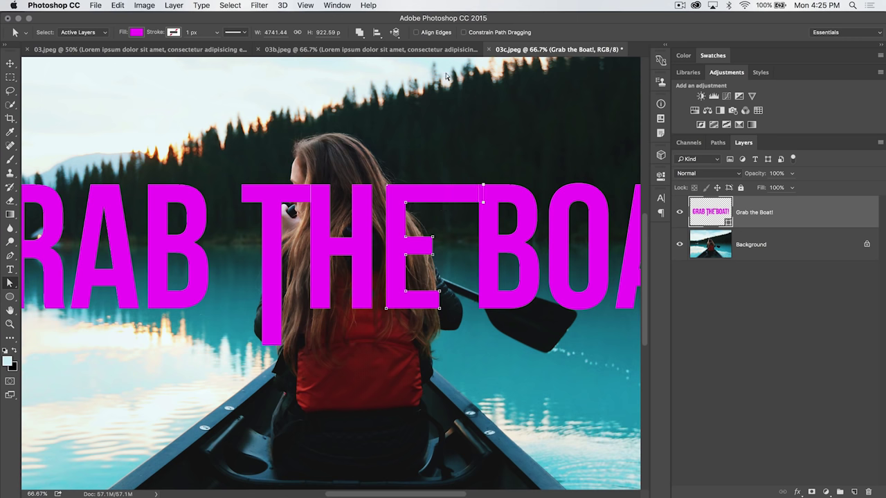
Zoom out to the whole image, zoom in slightly, and choose the Direct Selection tool.
key("super+minus")
key("super+minus")
key("super+minus")
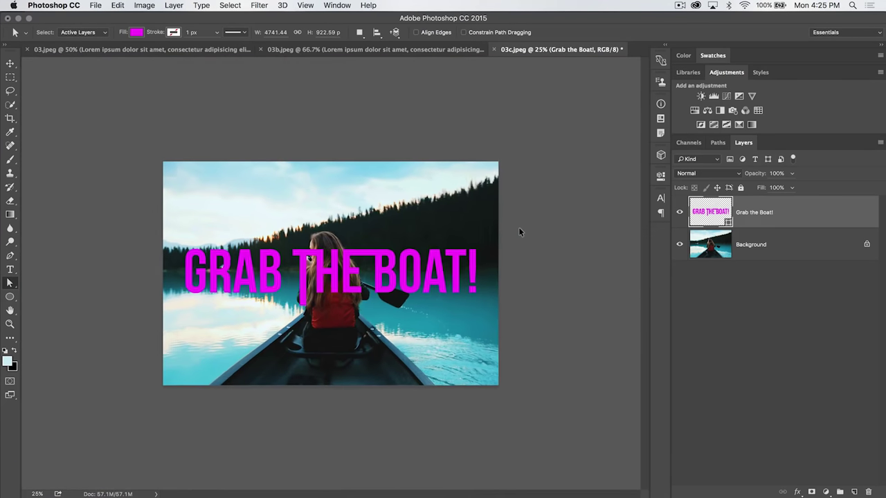
key("z")
left_click(338, 265)
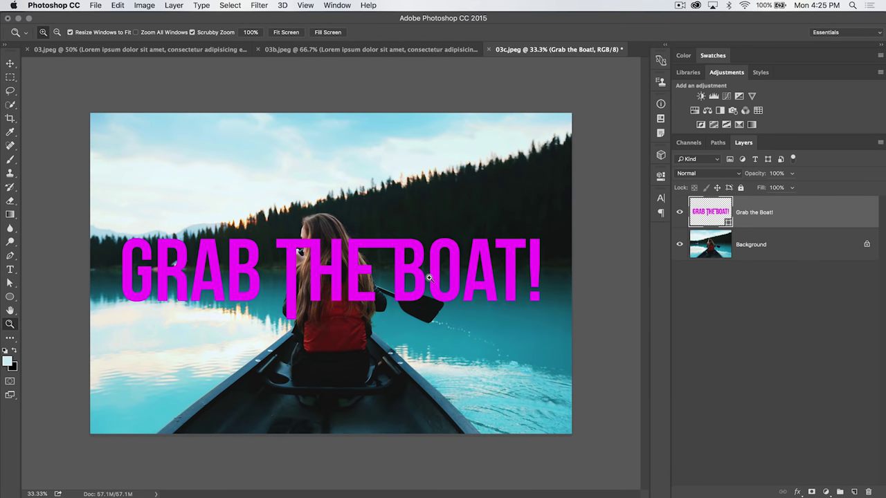
left_click(11, 283)
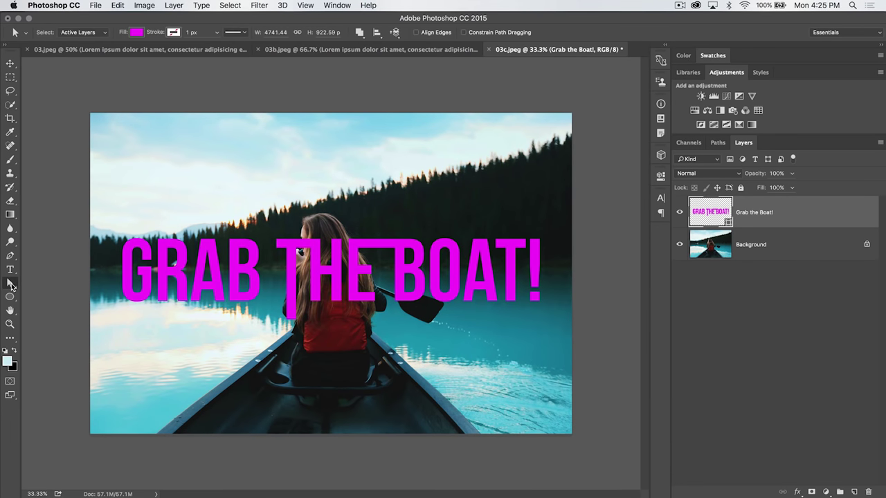
left_click(10, 283)
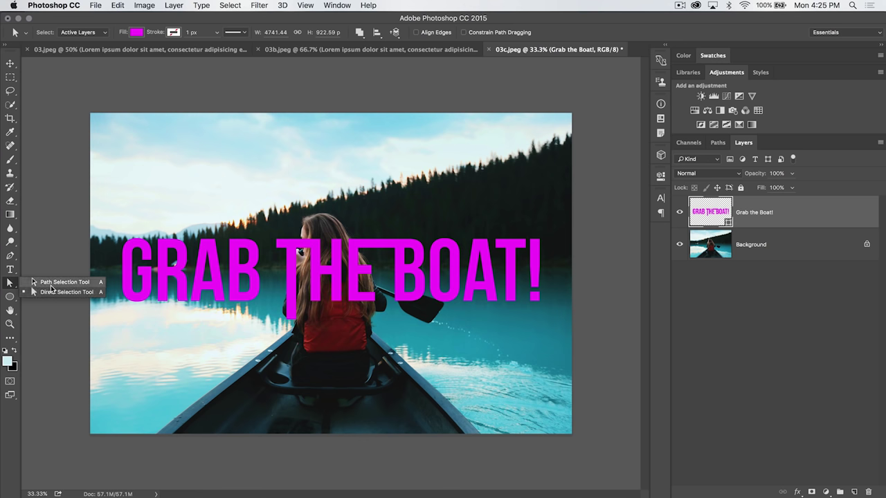
left_click(51, 293)
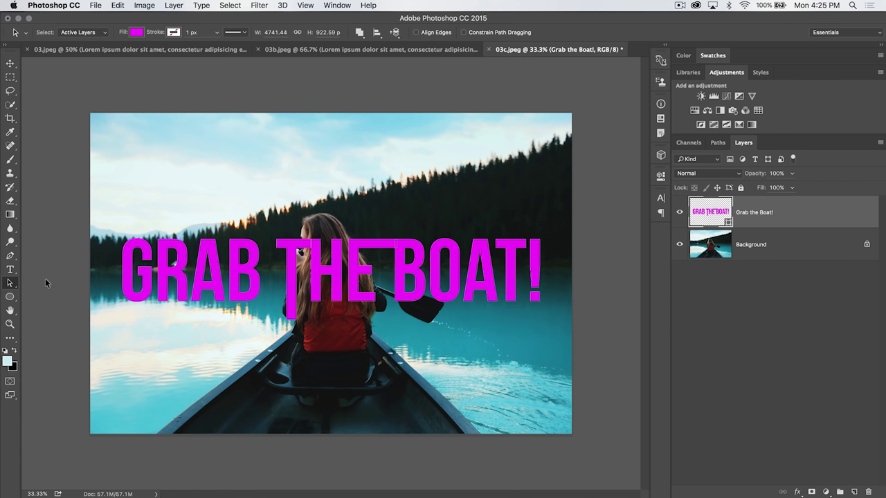
Undo the magenta fill and shape conversion so the title is editable type again.
left_click(749, 206)
key("alt+BackSpace")
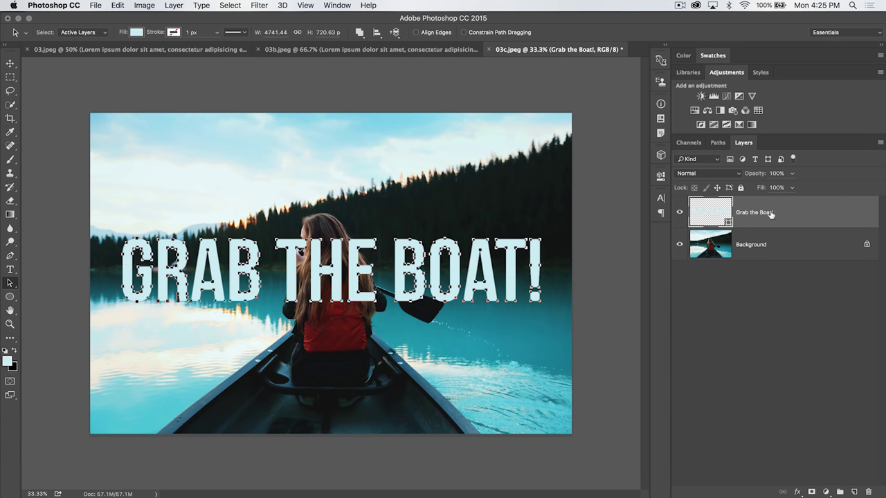
key("super+z")
Create a work path from the type layer's outlines and check it in the Paths panel.
right_click(783, 209)
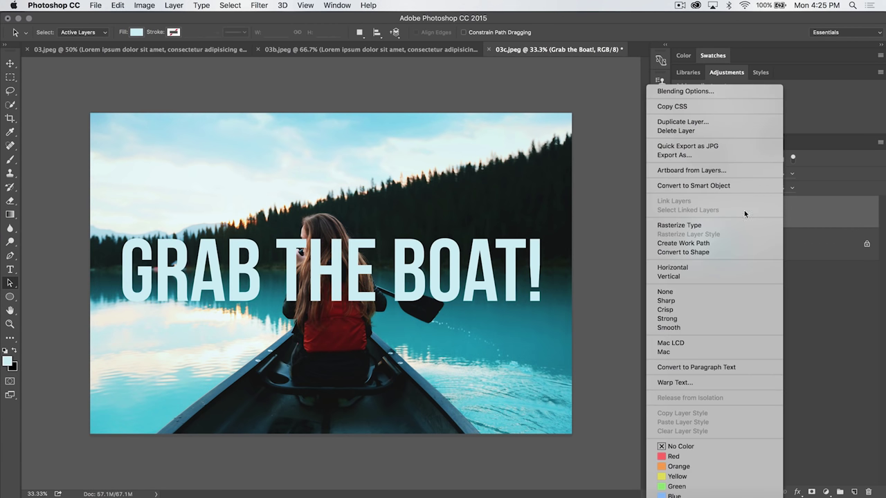
left_click(710, 245)
left_click(718, 143)
left_click(741, 144)
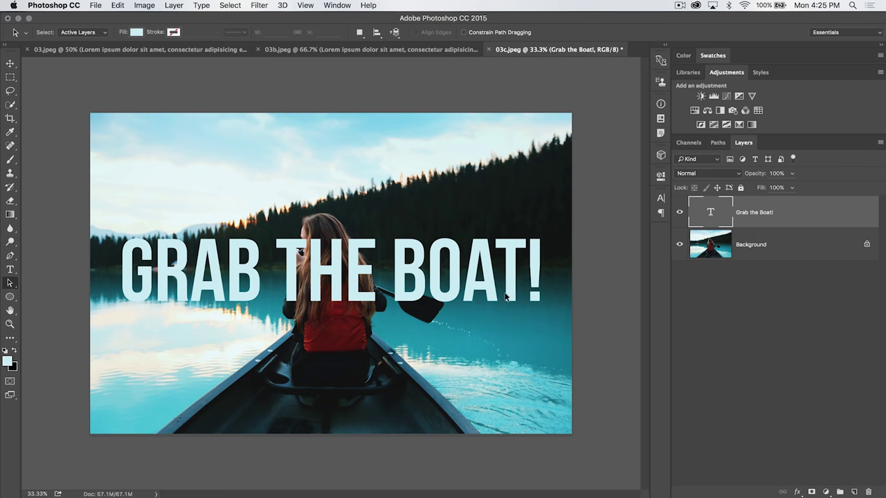
right_click(757, 211)
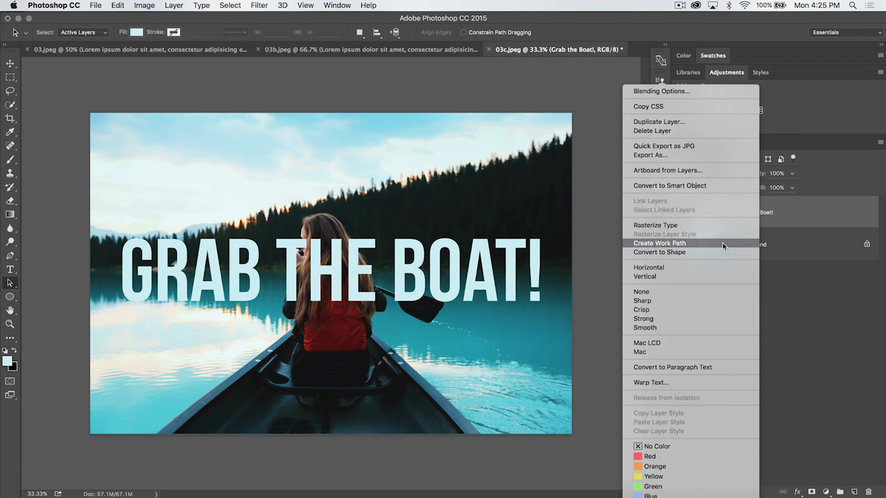
left_click(835, 321)
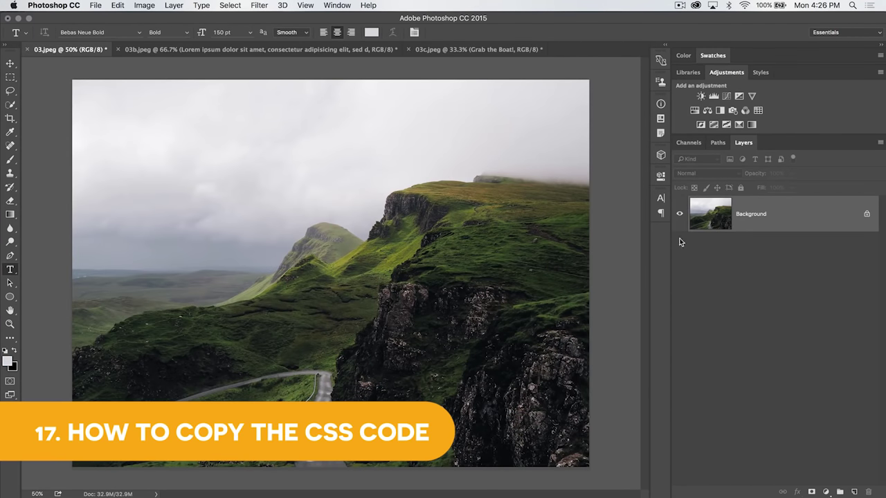
Add the line 'THIS IS FOR MY WEBSITE!', enlarge it to about 139% and nudge it up-right.
left_click(310, 310)
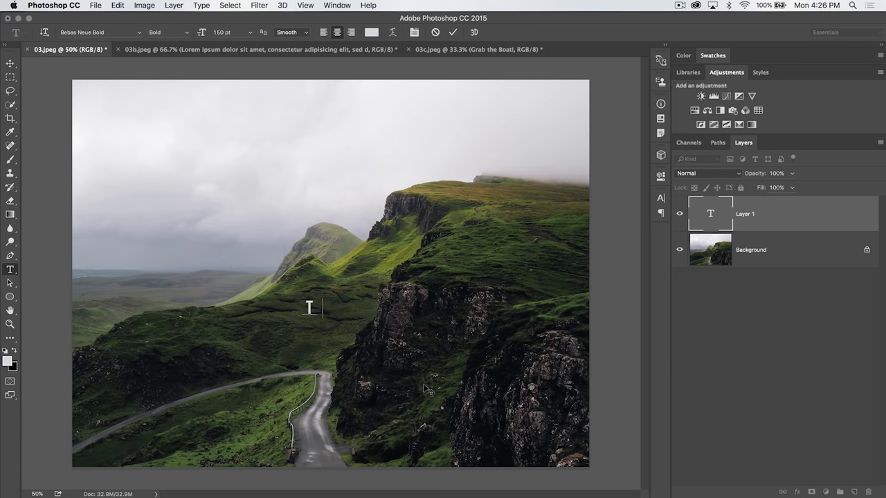
type("THIS IS FOR MY WEBS")
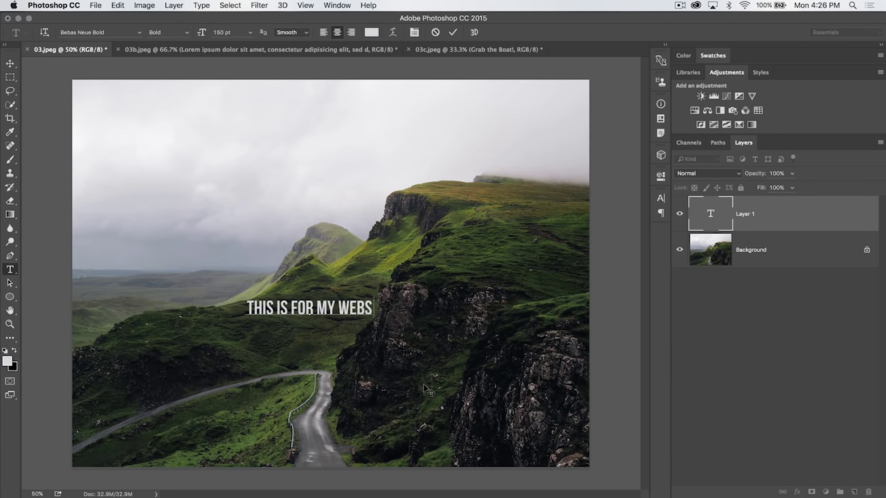
type("ITE!")
key("super+Return")
key("super+t")
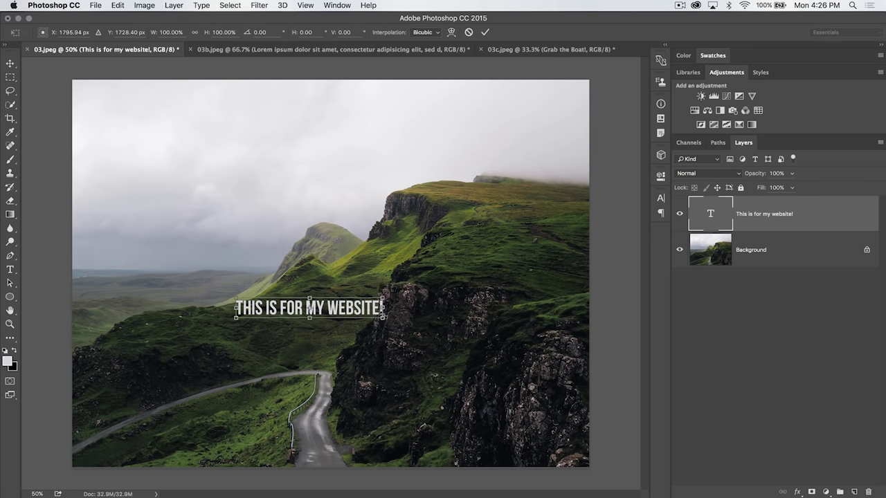
left_click_drag(382, 299, 473, 370)
key("Return")
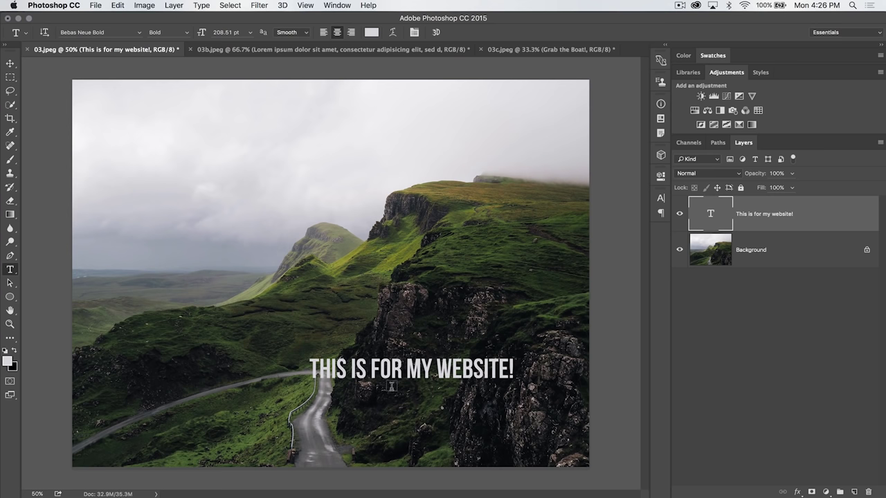
key("v")
left_click_drag(388, 379, 425, 343)
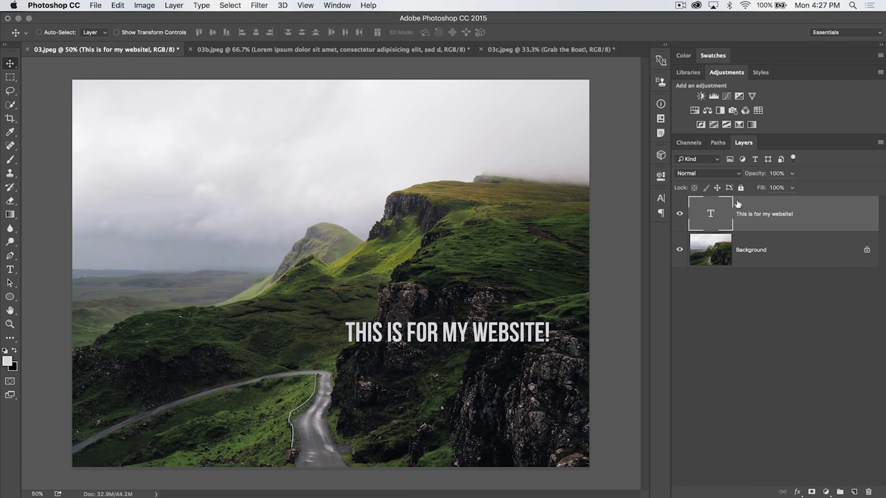
Copy the website text layer's styling as CSS.
left_click(200, 6)
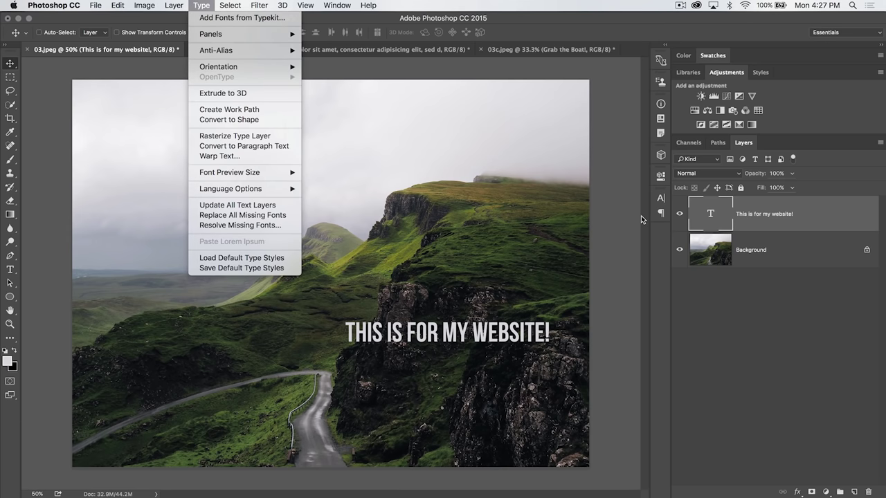
left_click(760, 210)
right_click(762, 202)
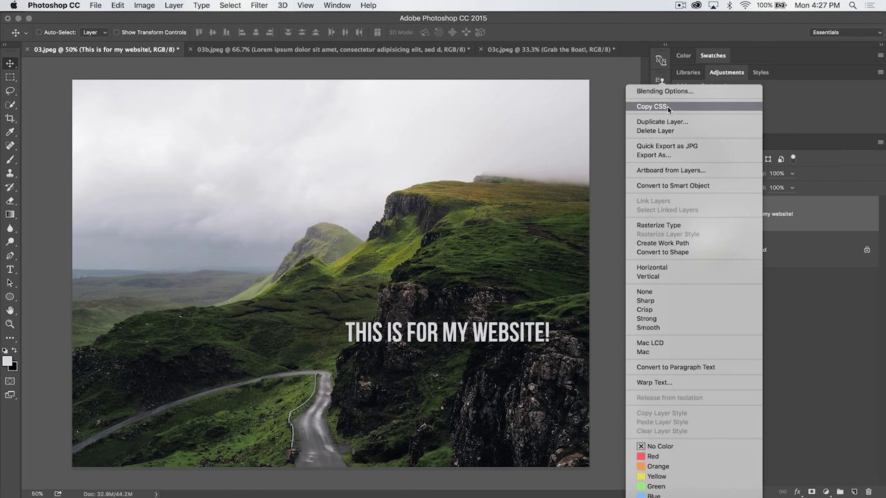
left_click(823, 216)
right_click(774, 211)
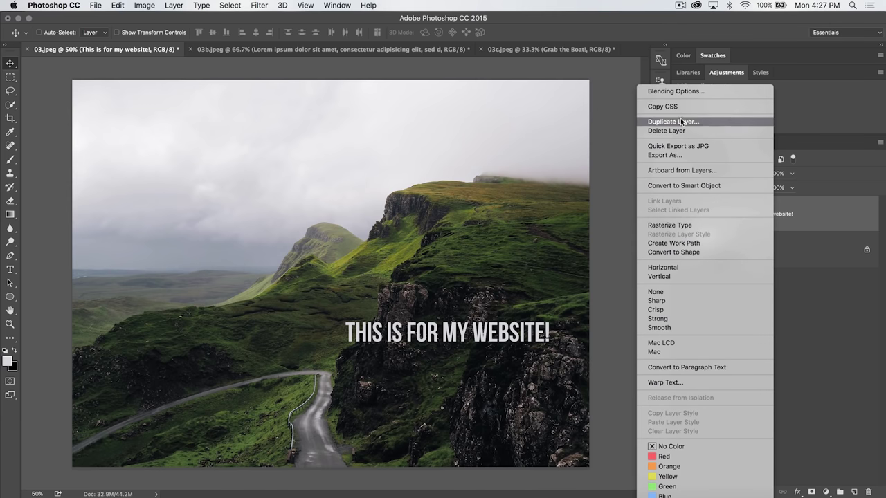
left_click(674, 107)
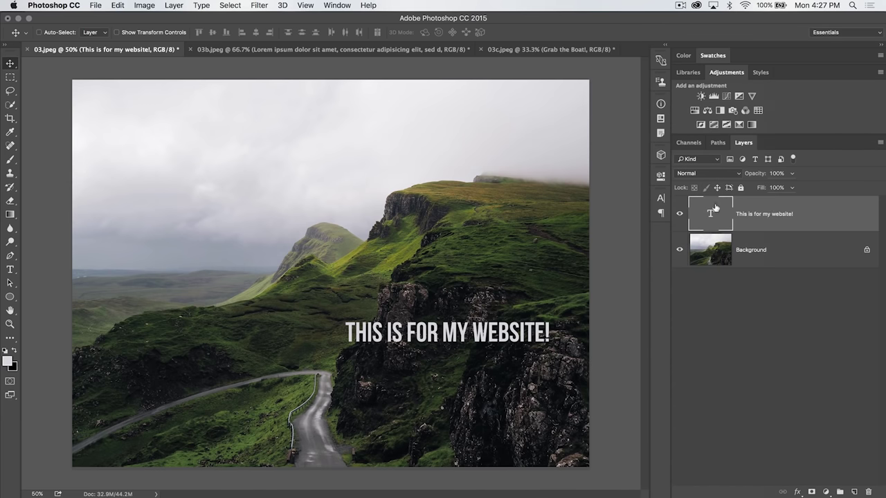
Draw a text box at the top left, set 60 pt, and paste the copied CSS.
key("t")
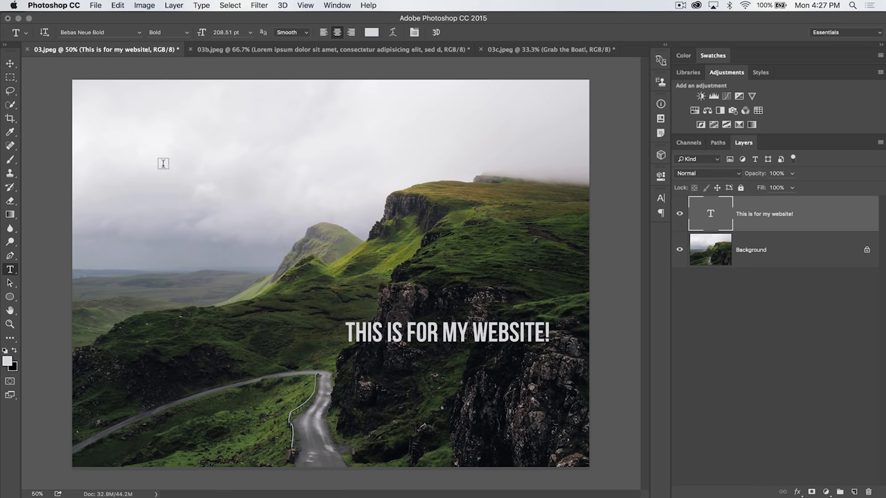
left_click_drag(110, 127, 330, 416)
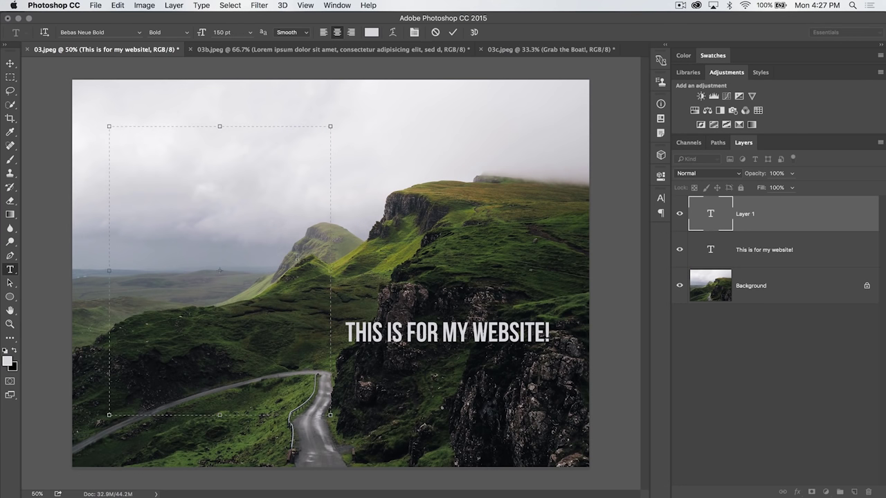
left_click(250, 33)
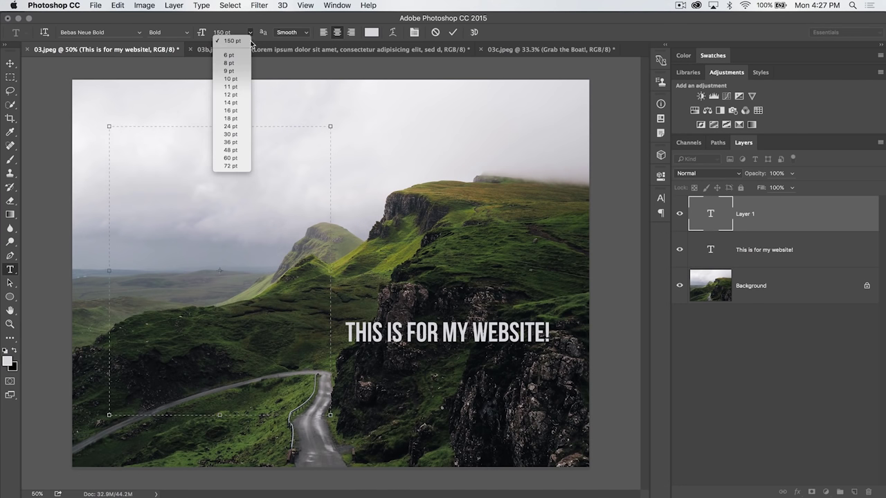
left_click(245, 159)
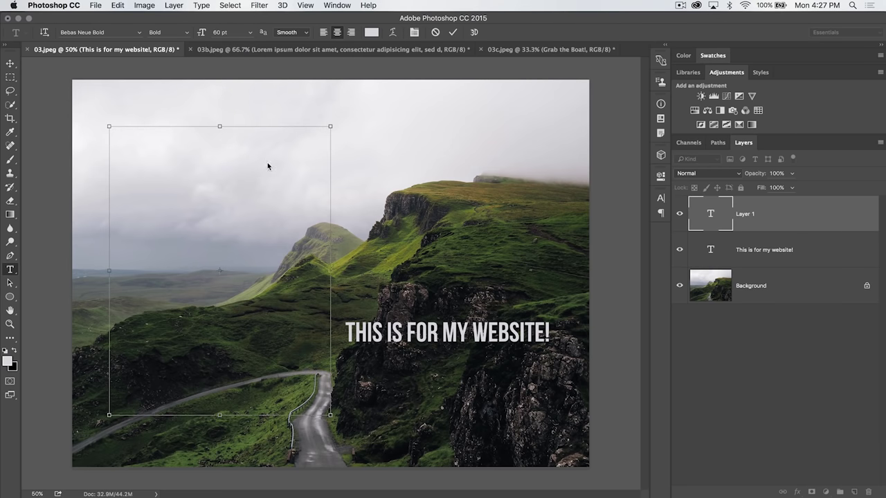
key("super+v")
Left-align the pasted CSS text and colour it dark green #152015.
key("super+a")
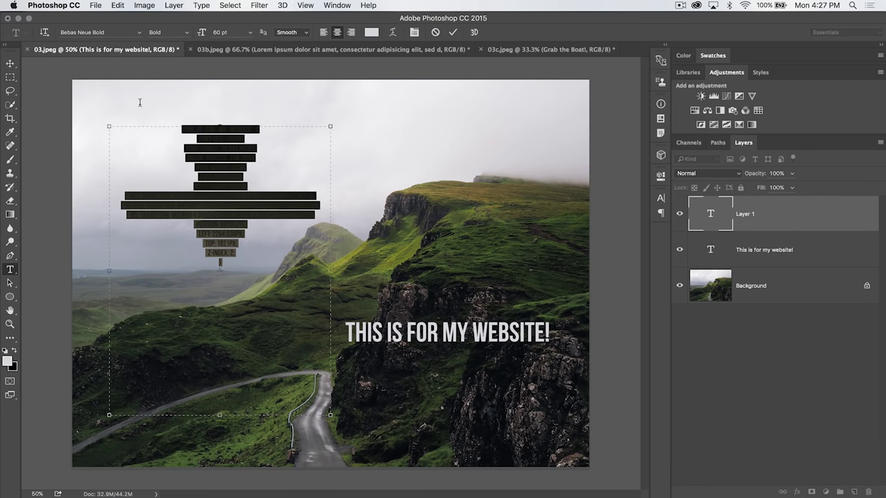
left_click(322, 32)
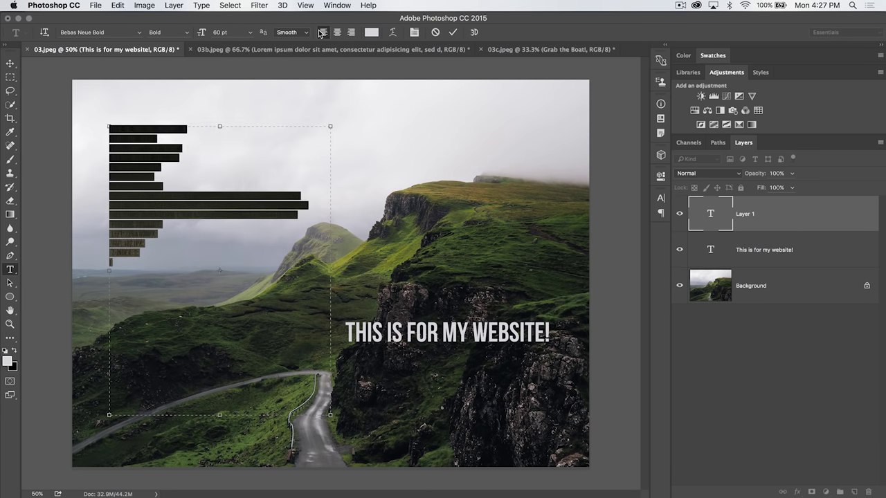
left_click(372, 32)
left_click(531, 257)
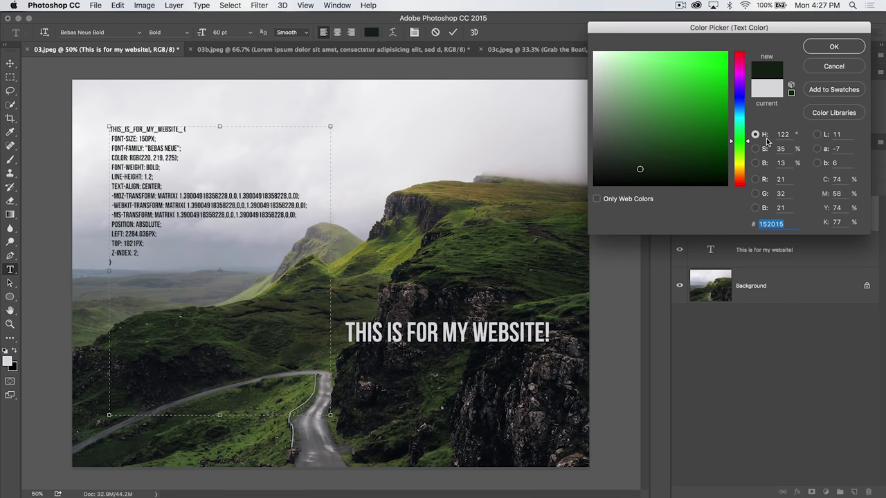
left_click(840, 51)
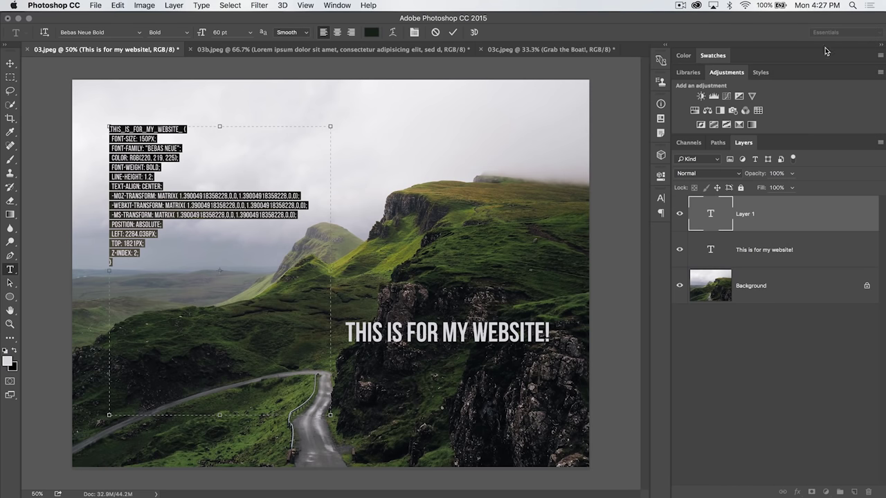
left_click(453, 31)
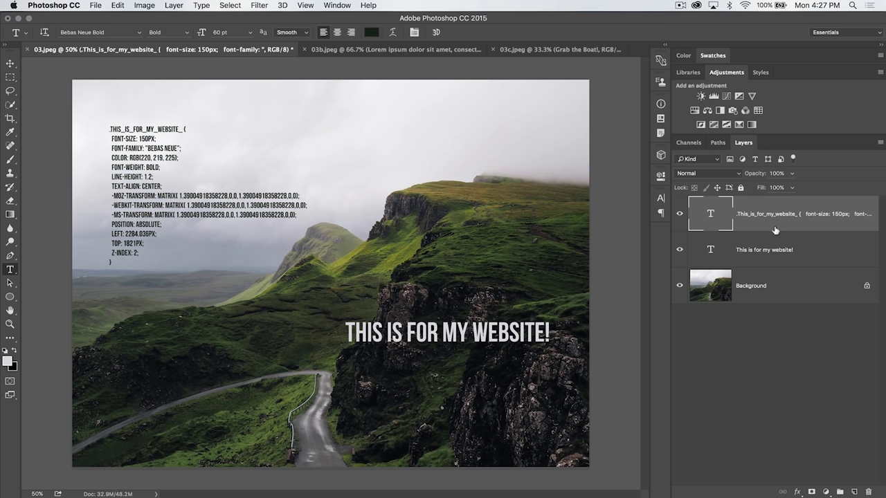
Open the website text layer's context menu twice, closing it without choosing anything.
right_click(756, 244)
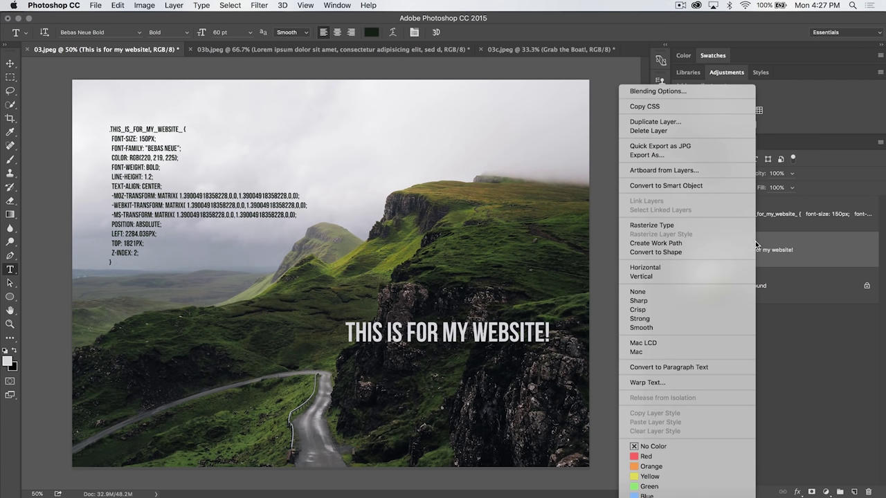
left_click(799, 259)
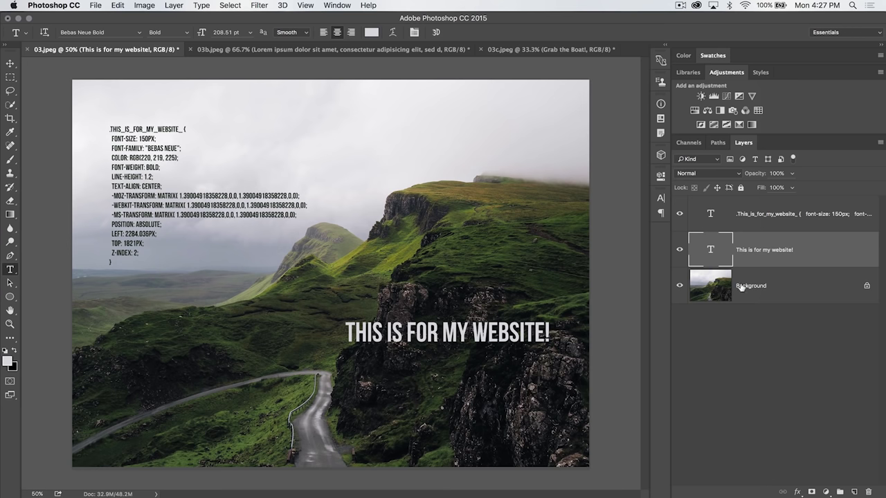
right_click(755, 242)
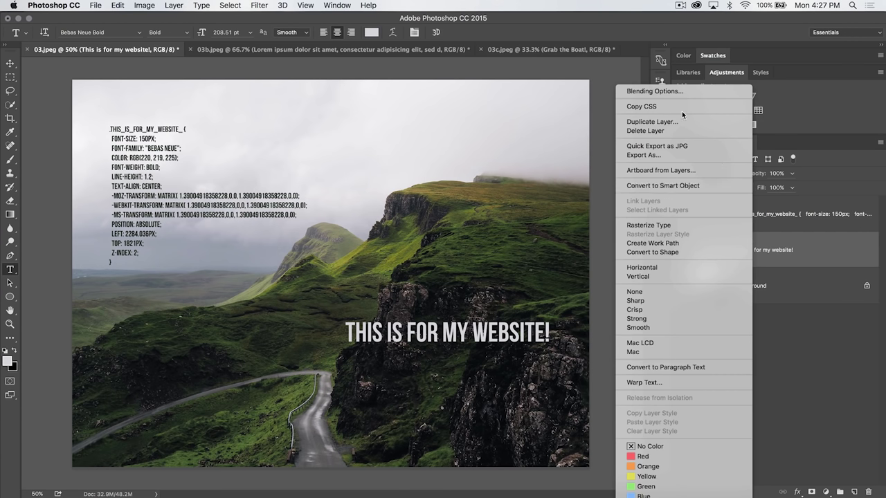
left_click(812, 255)
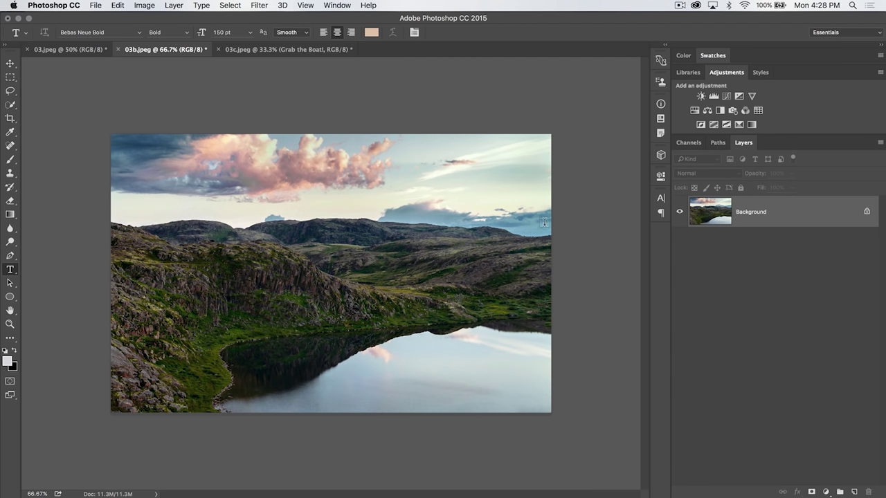
Set font previews to Huge and browse the font list without changing font.
left_click(661, 199)
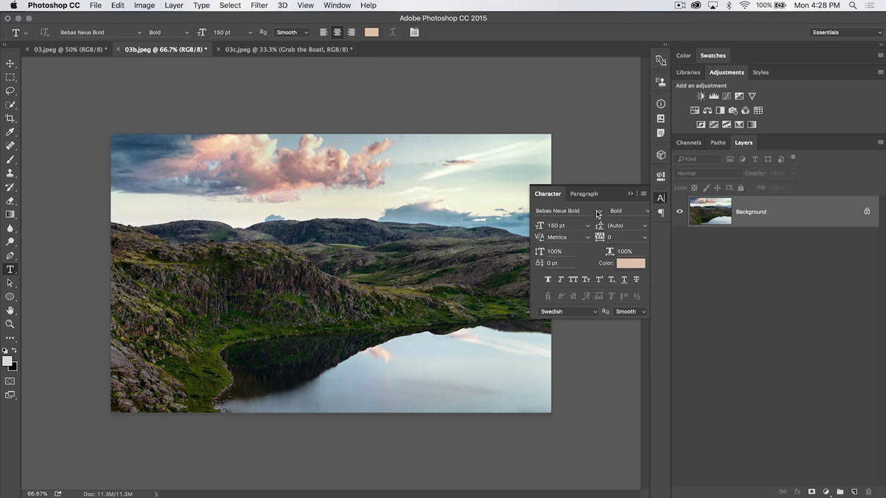
left_click(598, 212)
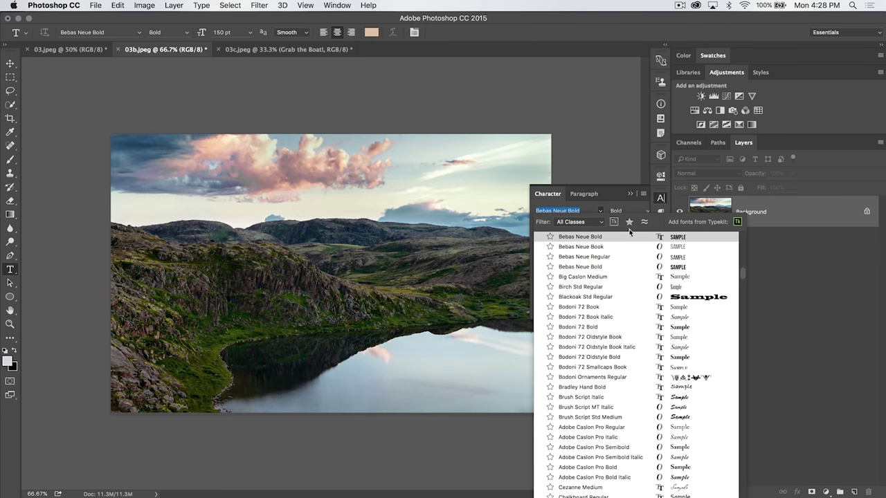
left_click(582, 210)
left_click(600, 212)
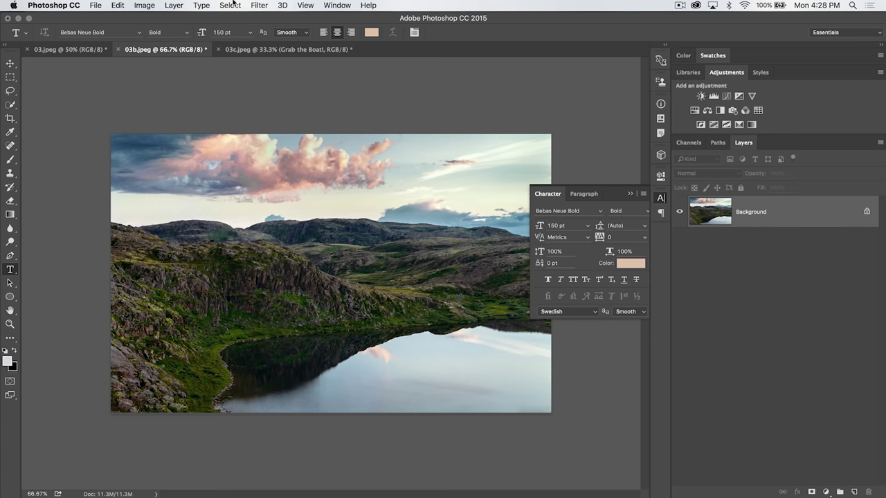
left_click(202, 6)
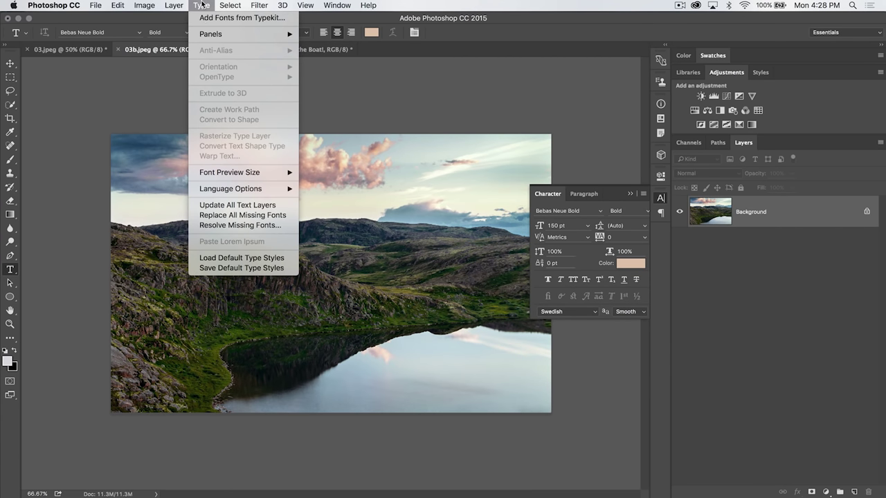
mouse_move(246, 174)
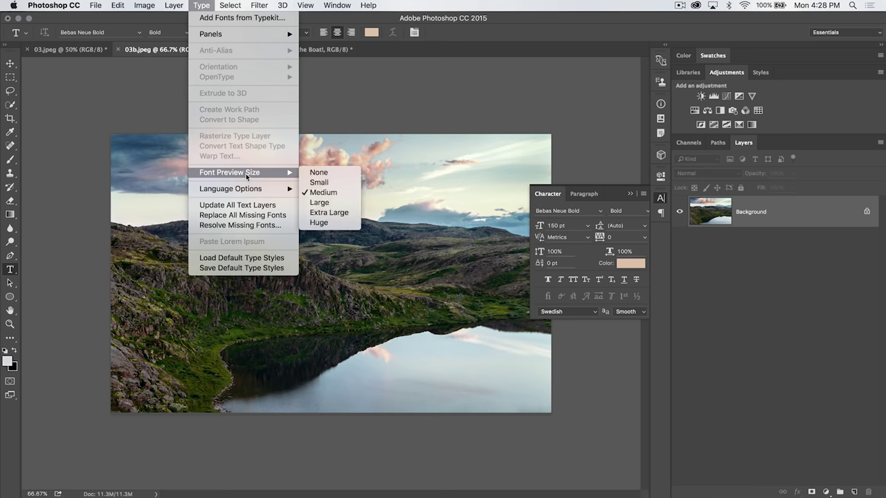
left_click(330, 224)
left_click(601, 211)
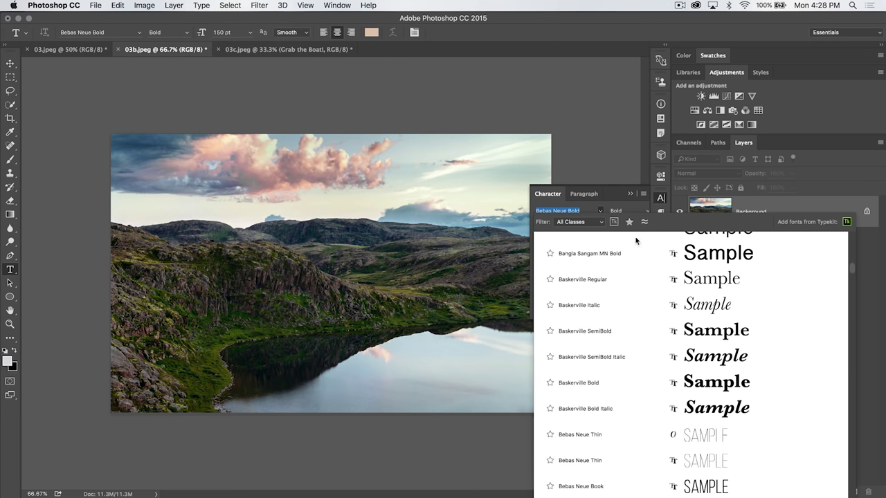
scroll(659, 321, "up", 10)
scroll(658, 322, "up", 15)
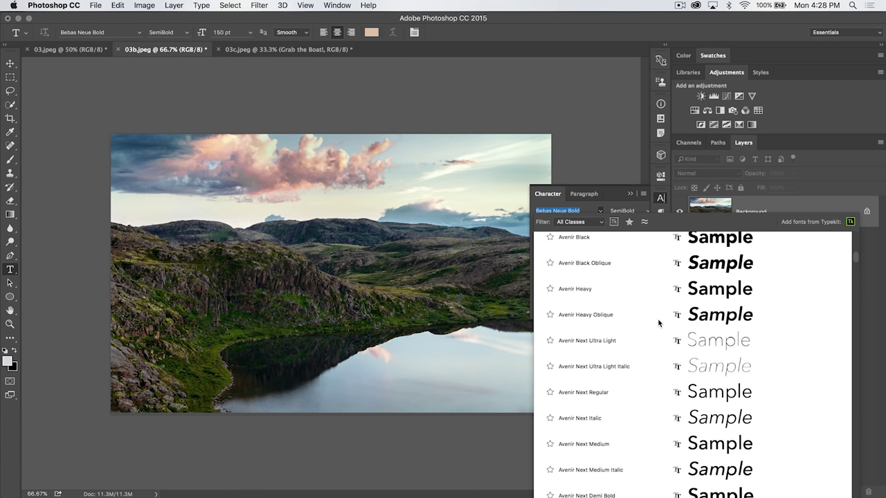
scroll(658, 330, "up", 5)
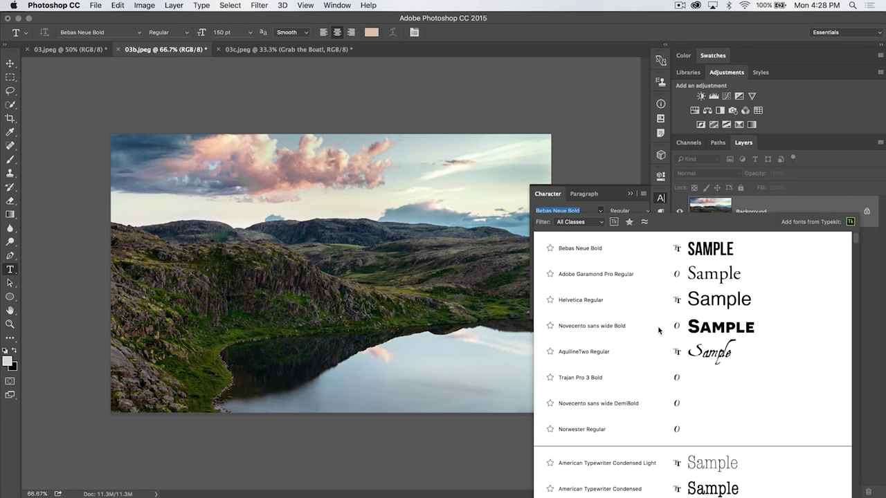
left_click(601, 211)
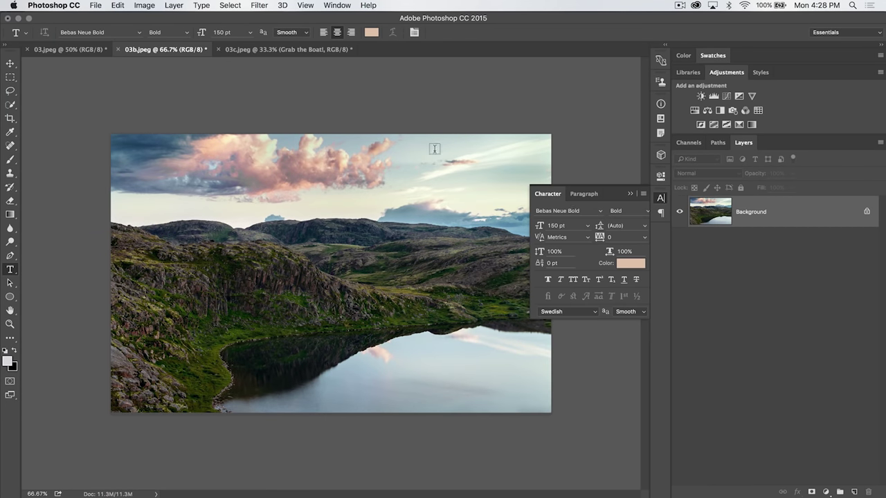
Switch font previews to Large and apply Trajan Pro 3 Bold.
left_click(205, 5)
mouse_move(286, 173)
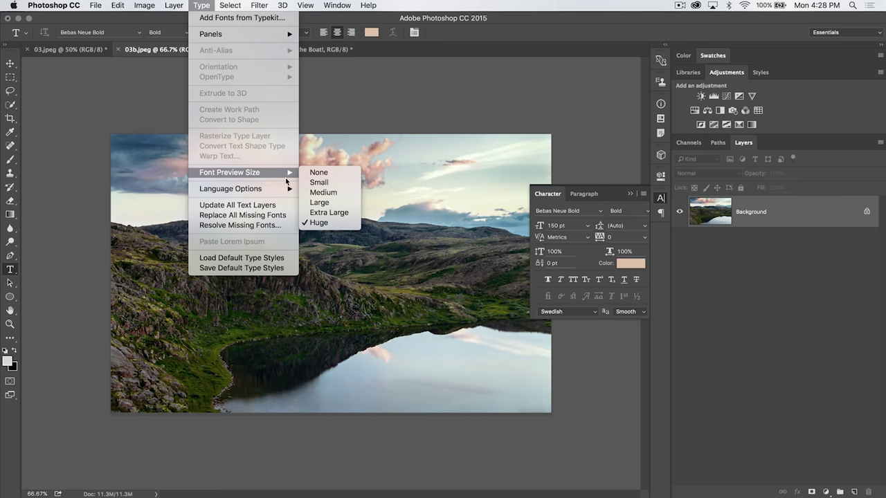
left_click(320, 202)
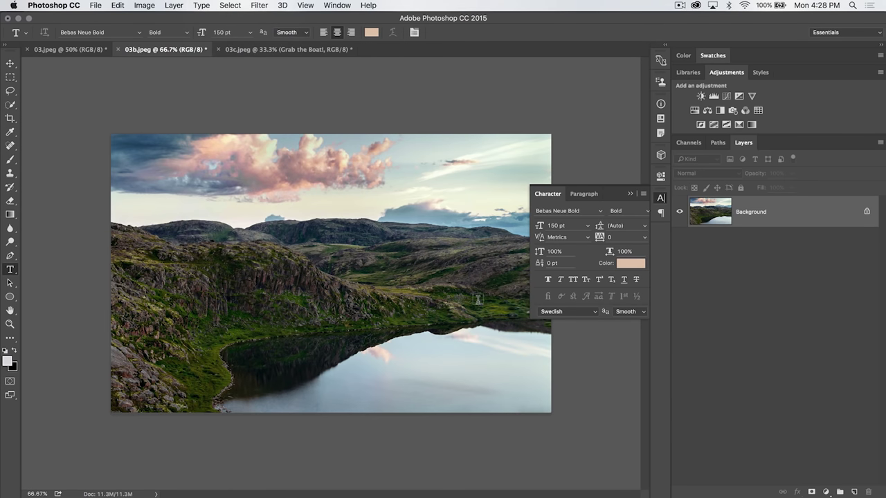
left_click(600, 212)
scroll(700, 394, "down", 10)
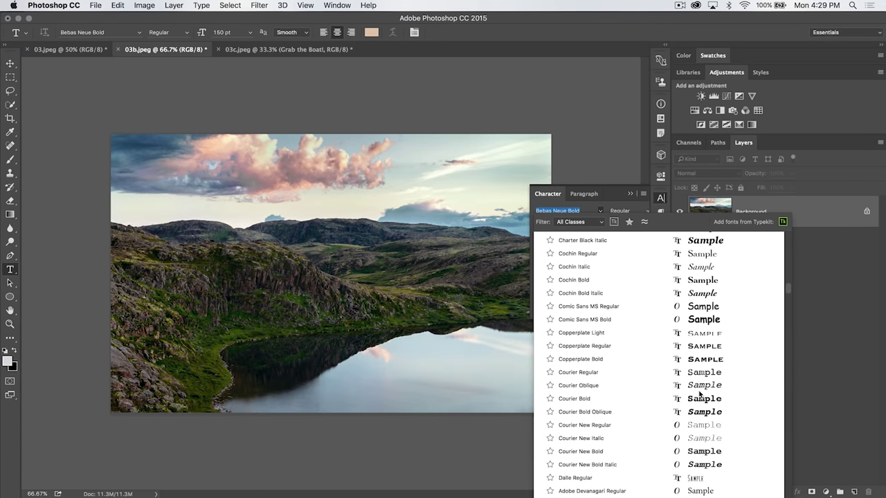
scroll(700, 393, "up", 15)
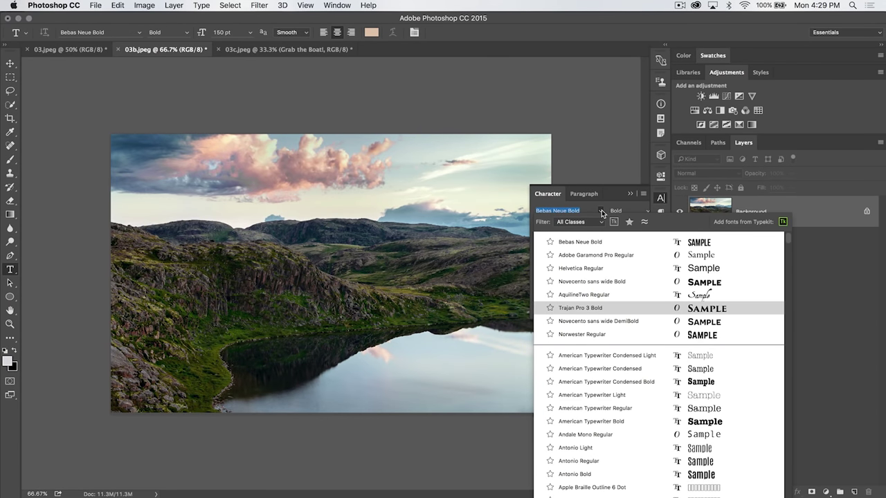
key("Return")
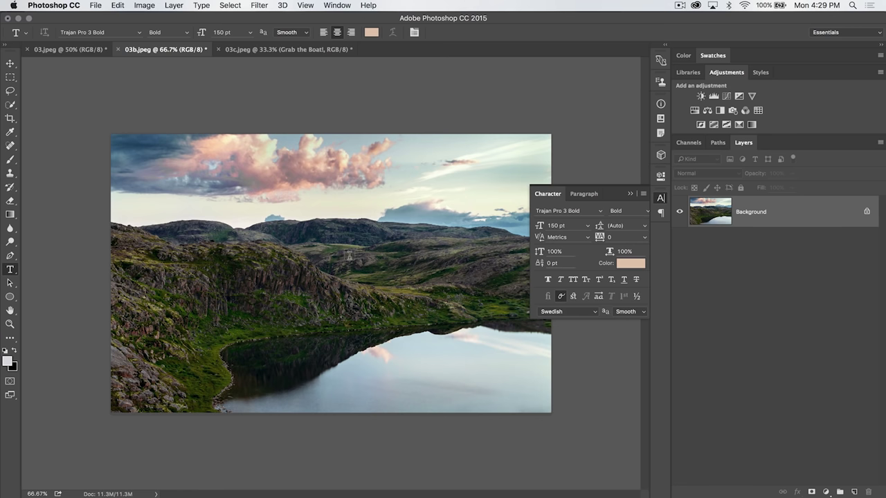
Recheck the font preview size menu, leaving it at Large.
left_click(201, 5)
mouse_move(267, 176)
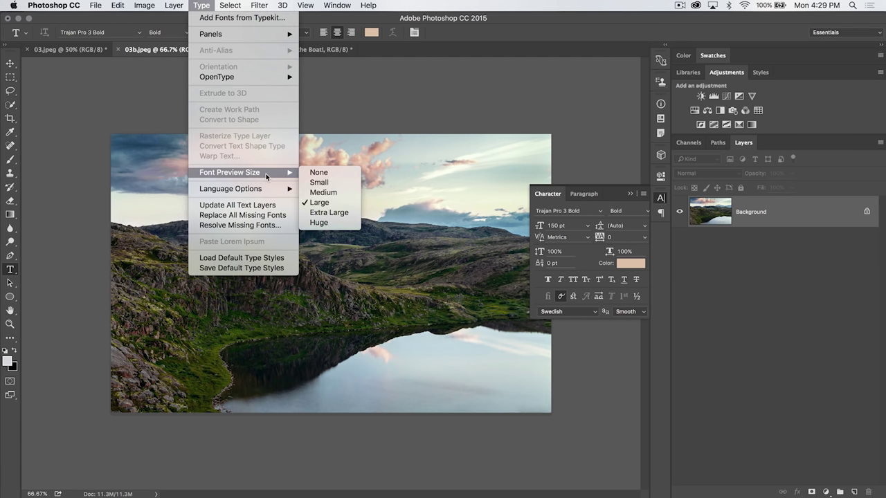
left_click(326, 206)
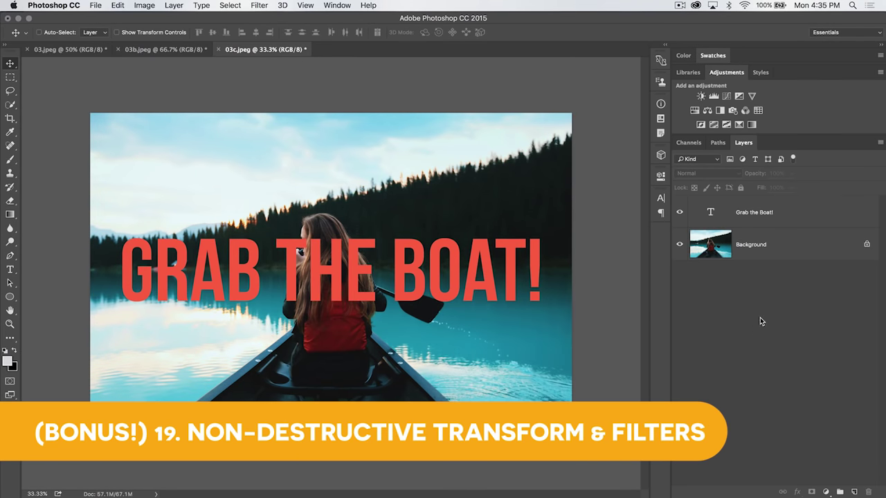
Convert the 'Grab the Boat!' text layer to a smart object.
left_click(773, 215)
right_click(789, 205)
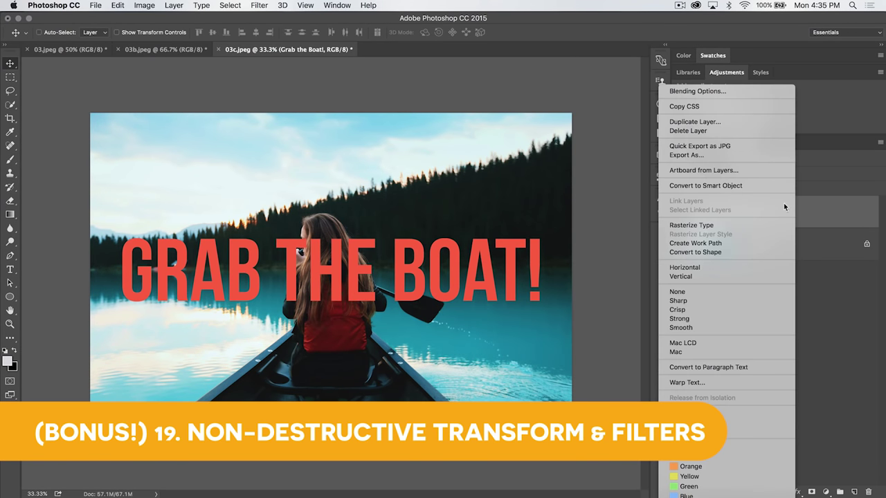
left_click(713, 185)
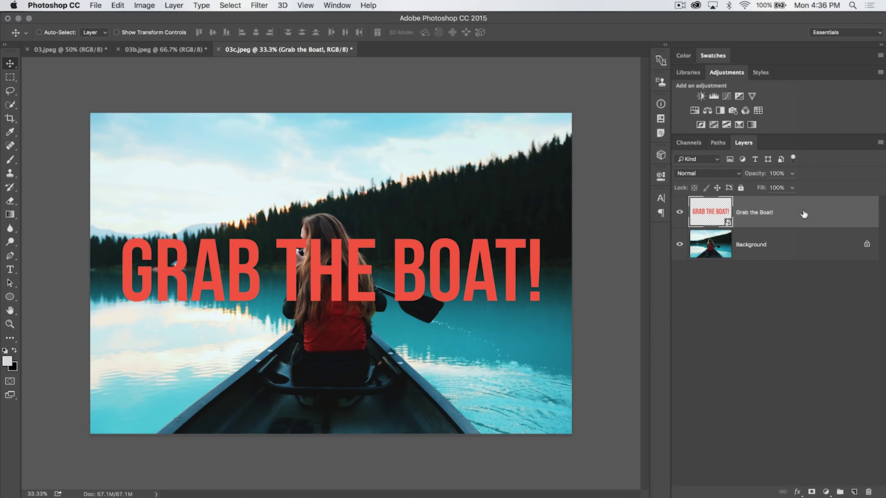
Apply the Pixelate > Mosaic filter to the smart object text.
left_click(259, 5)
mouse_move(303, 179)
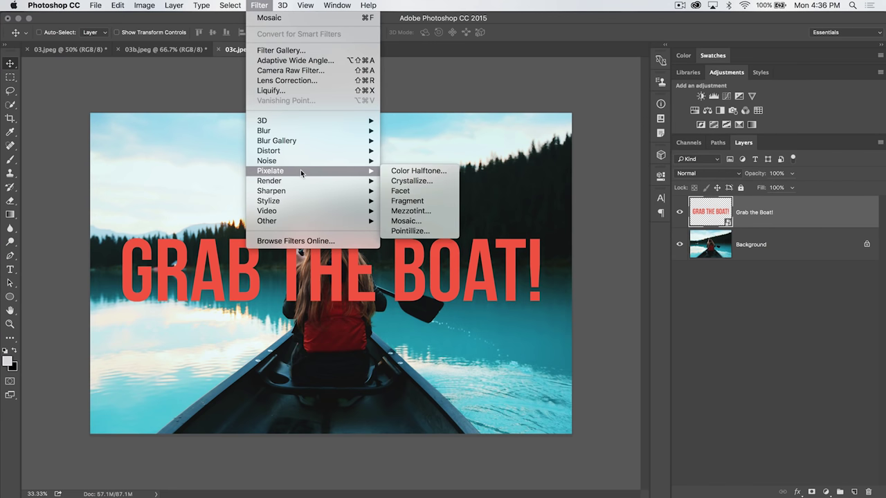
left_click(405, 221)
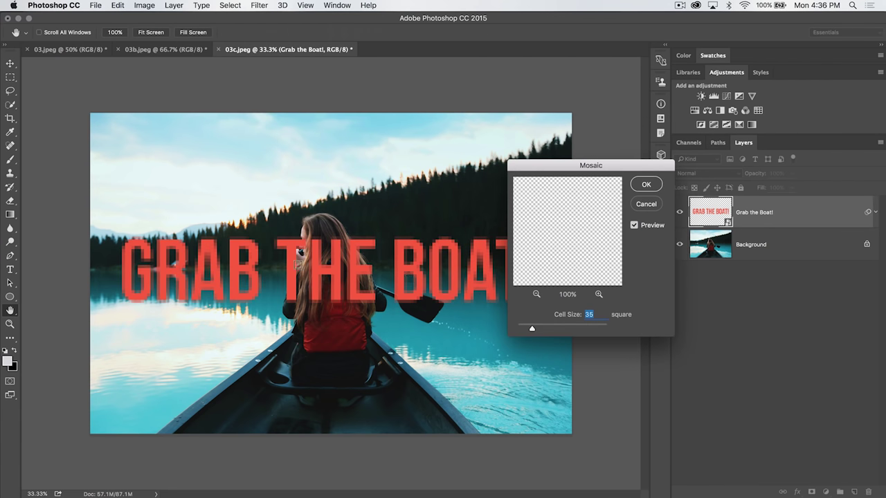
left_click(647, 185)
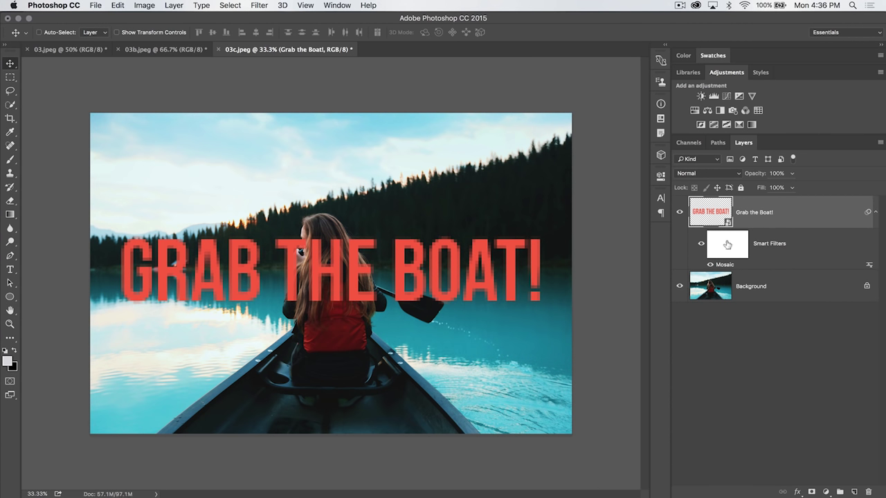
Compare the text with and without the filter, then set Mosaic cell size to 42.
left_click(701, 244)
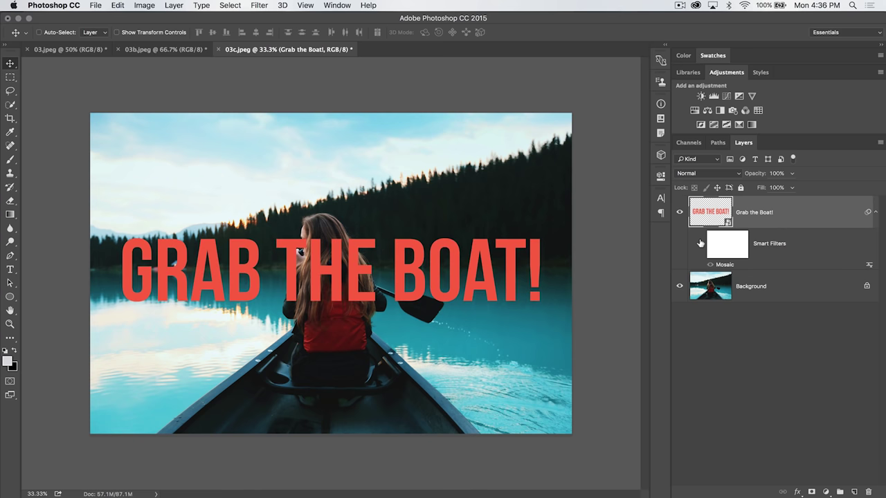
left_click(700, 244)
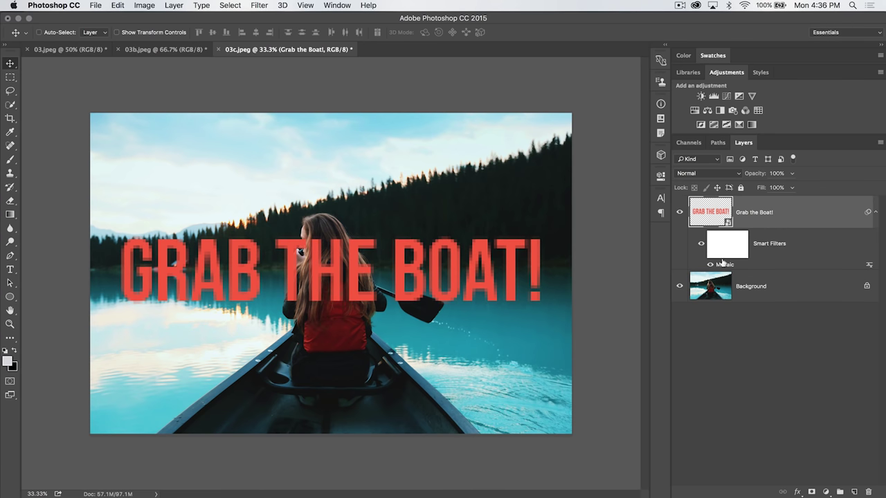
double_click(724, 264)
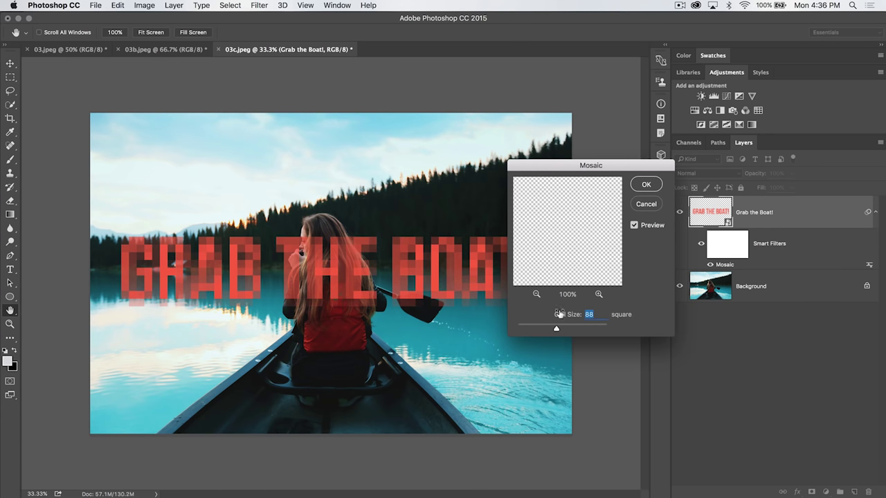
left_click(646, 184)
Collapse the smart filter list and start Free Transform on the text, accepting the smart filter warning.
left_click(875, 213)
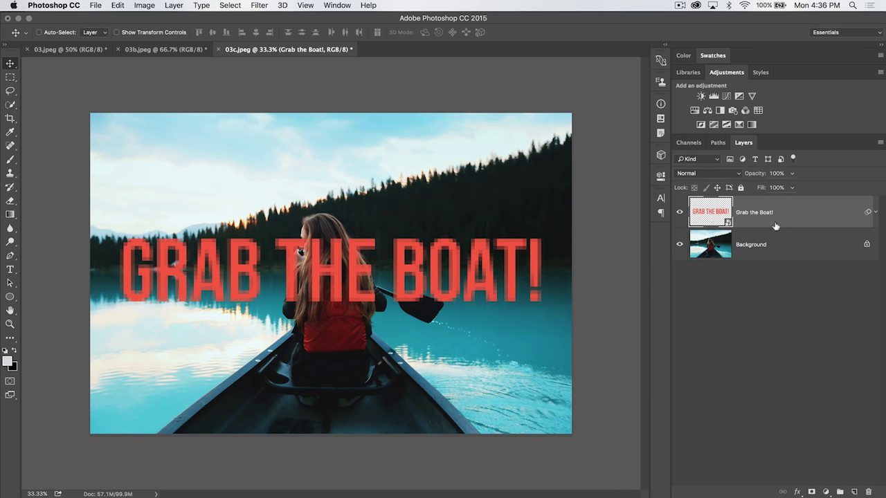
left_click(118, 5)
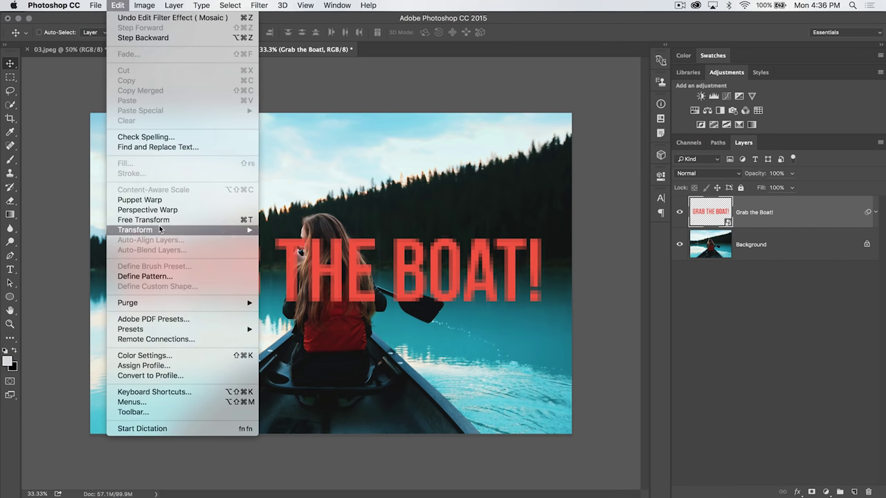
left_click(441, 292)
key("ctrl+t")
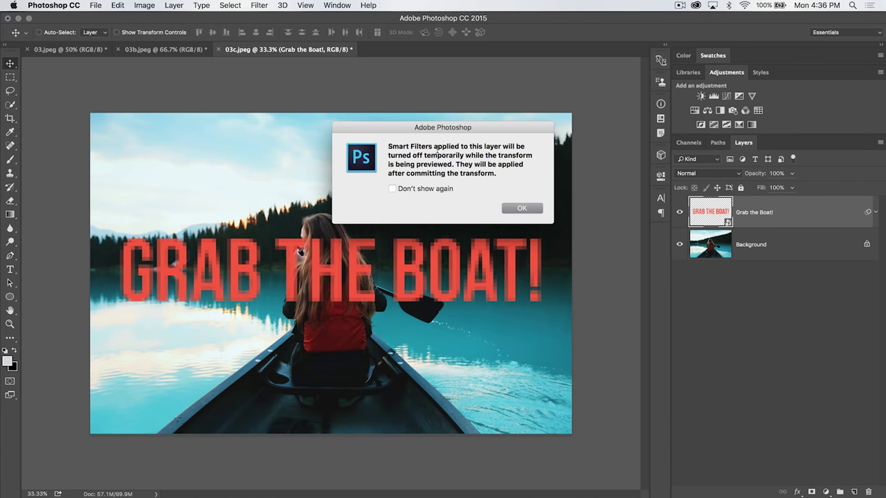
left_click(522, 209)
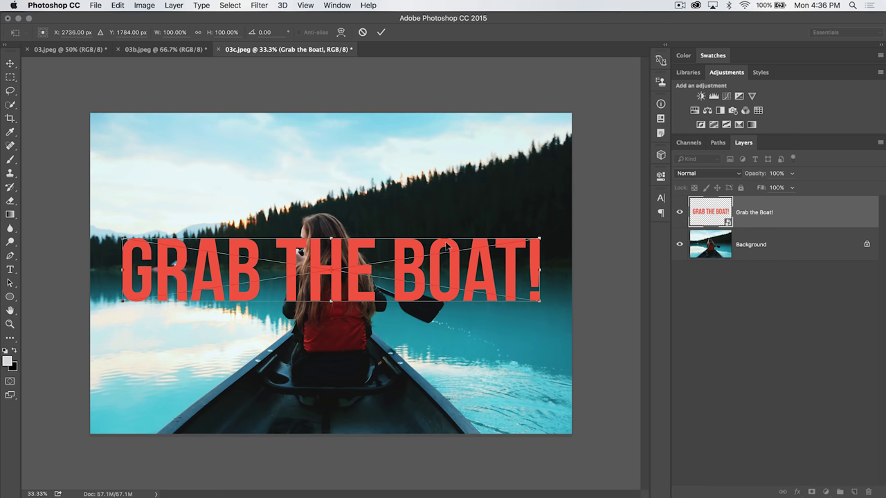
Apply a perspective transform making the right side of the text taller.
right_click(447, 245)
left_click(492, 303)
left_click_drag(534, 234, 569, 183)
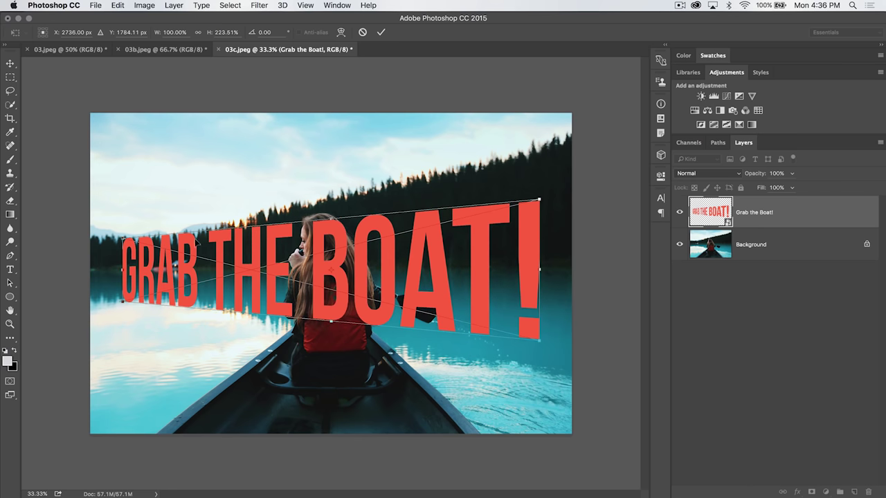
left_click_drag(119, 238, 122, 243)
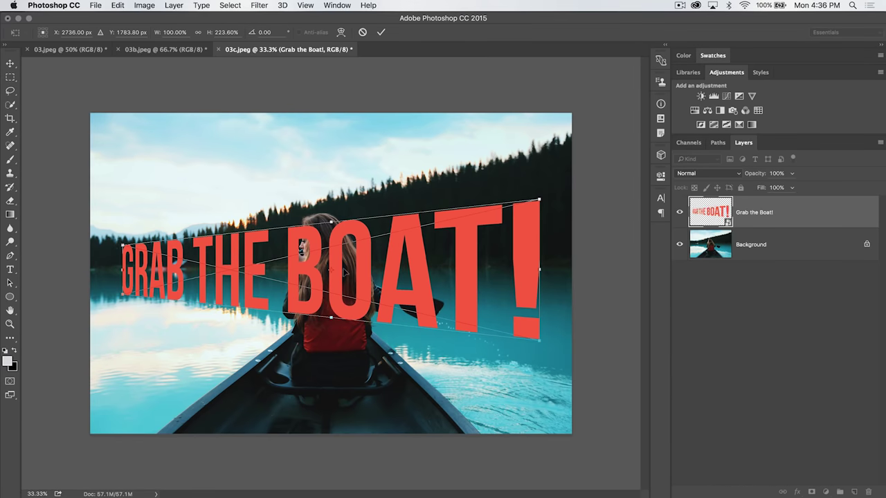
right_click(358, 253)
left_click(542, 358)
left_click_drag(537, 340, 544, 365)
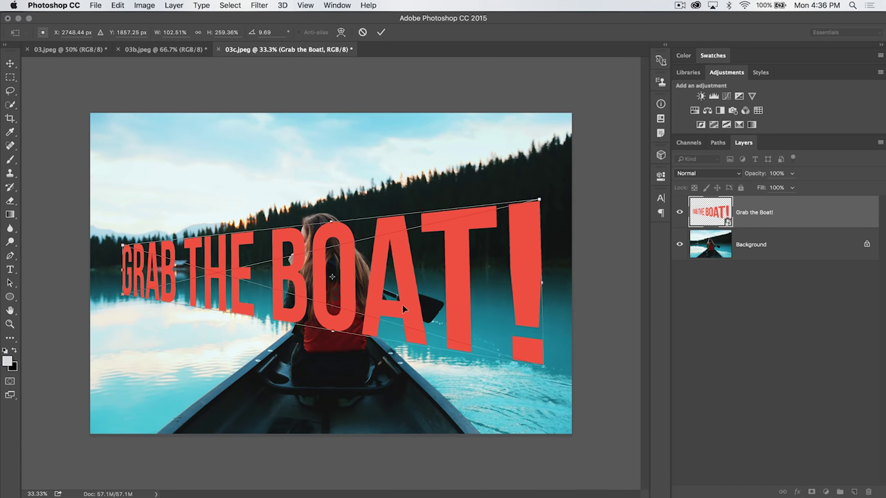
Warp the text so the letters swell from small GRAB to towering BOAT!, and commit.
right_click(400, 299)
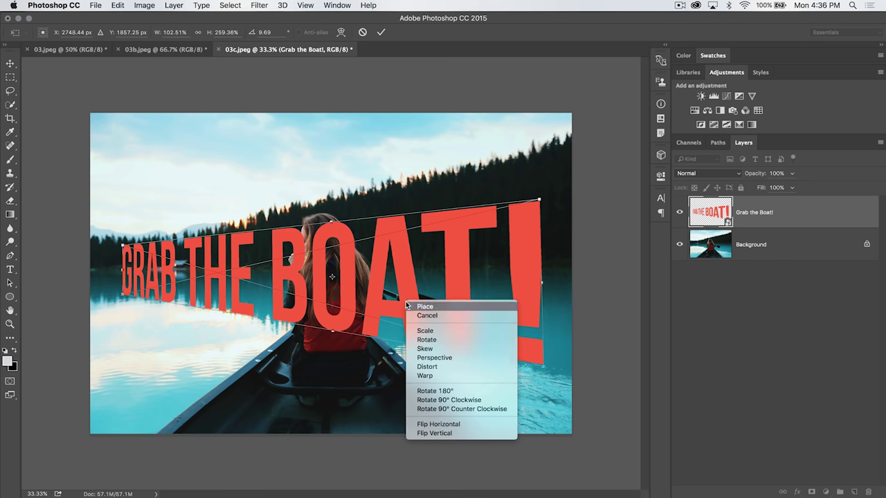
left_click(445, 378)
left_click_drag(175, 238, 205, 240)
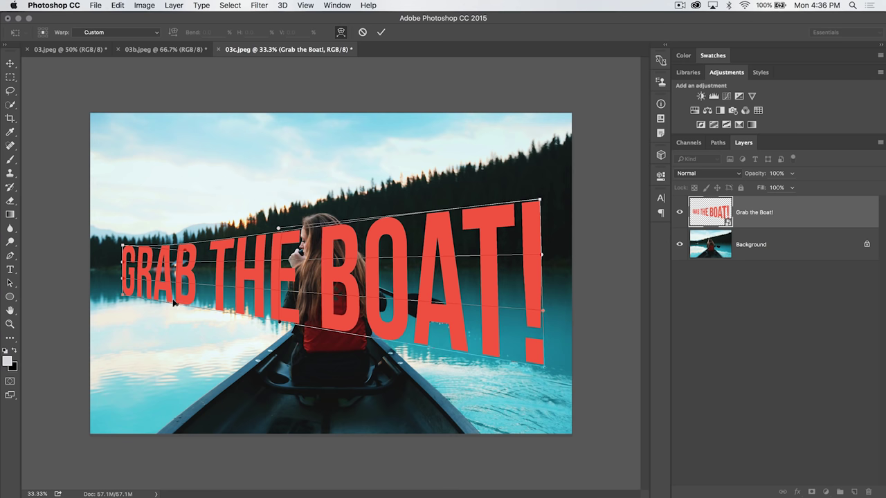
left_click_drag(174, 302, 179, 306)
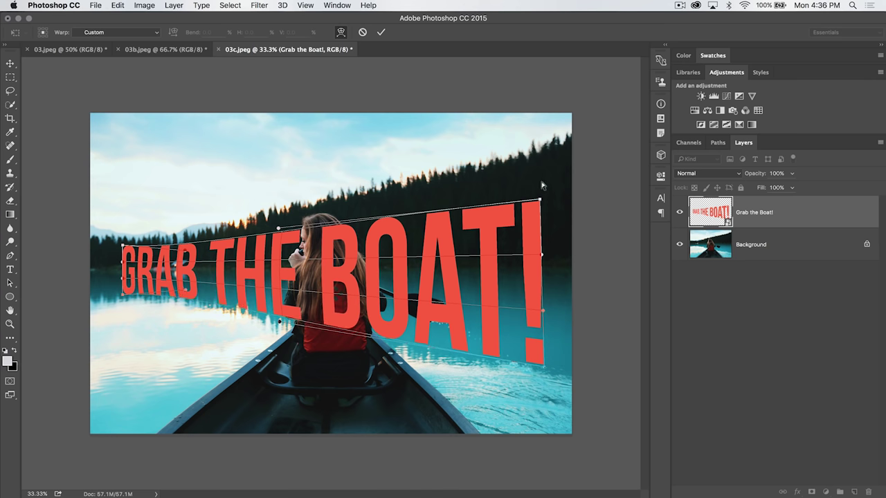
left_click_drag(540, 200, 553, 149)
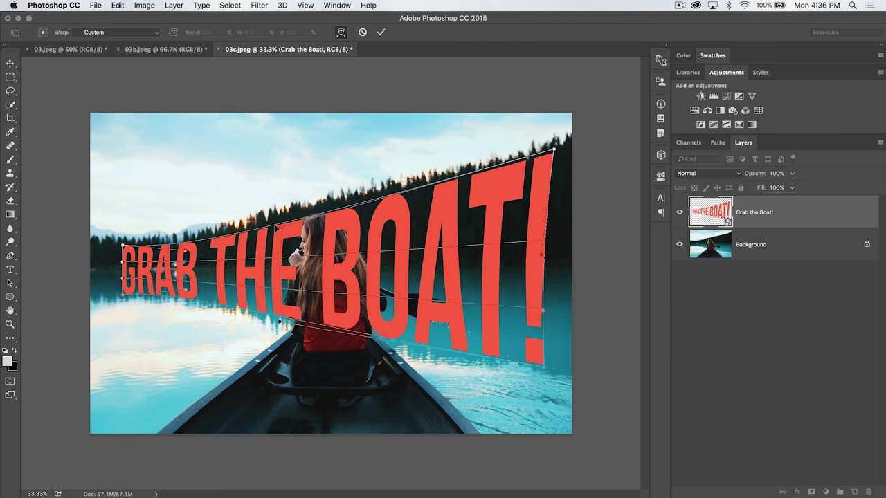
left_click_drag(540, 362, 541, 392)
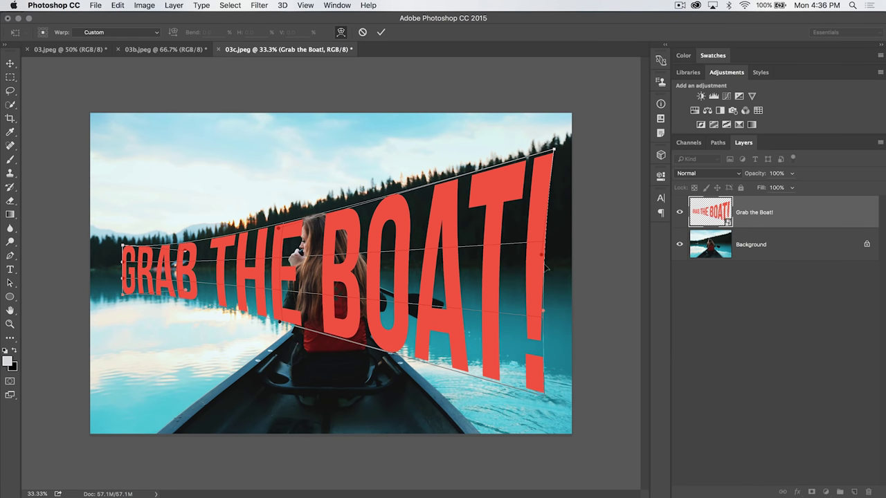
left_click_drag(538, 305, 508, 308)
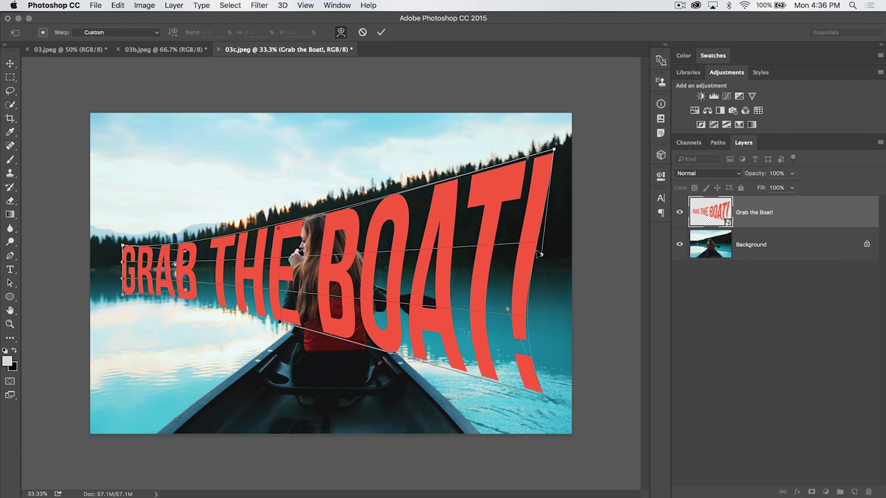
left_click_drag(541, 255, 517, 239)
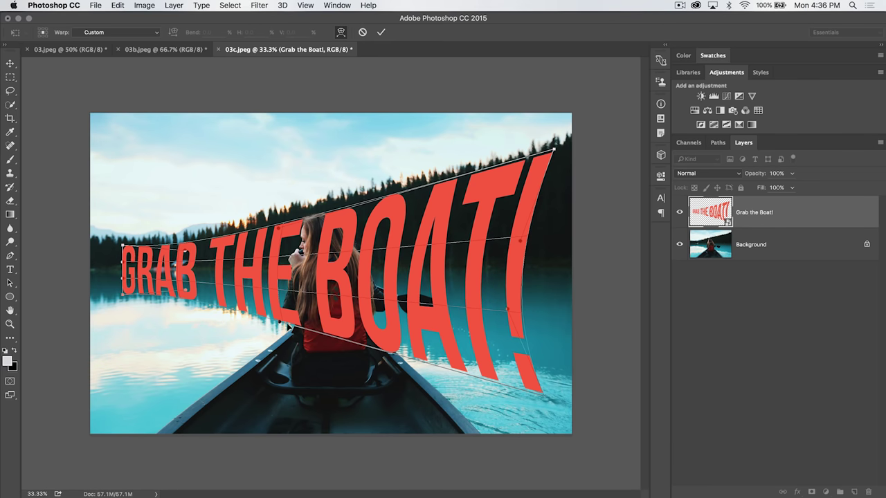
left_click_drag(308, 332, 296, 302)
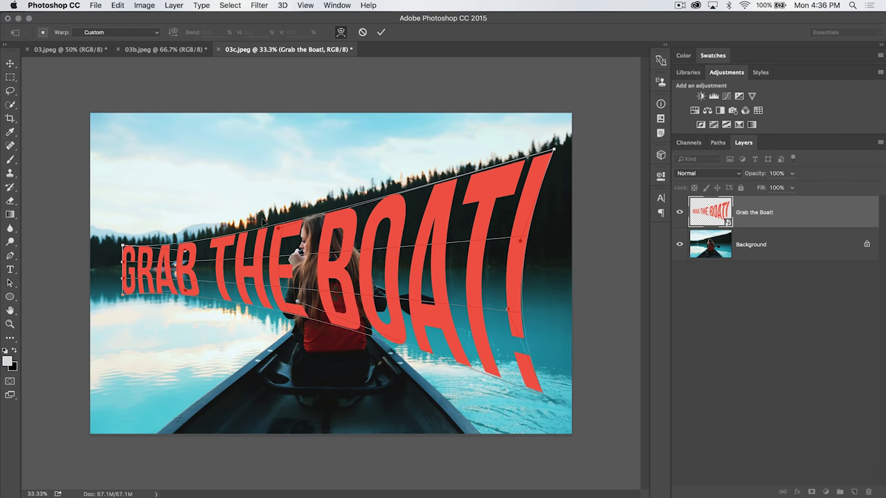
left_click_drag(277, 228, 454, 188)
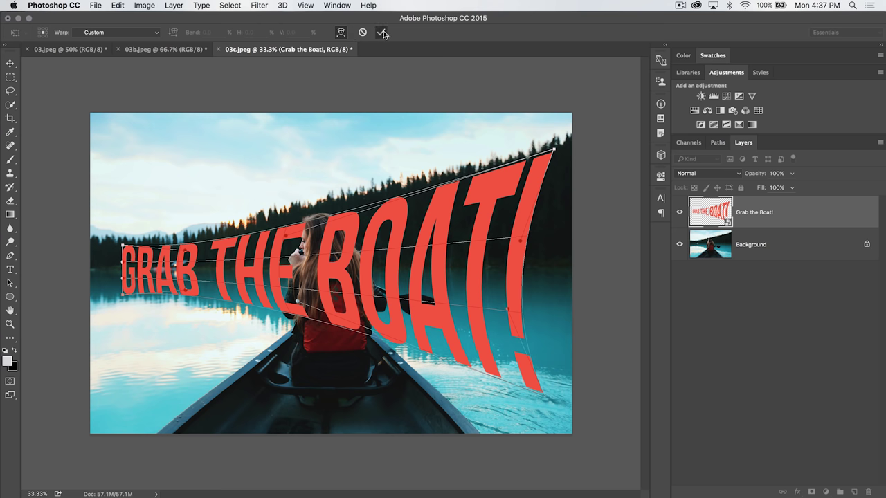
key("Return")
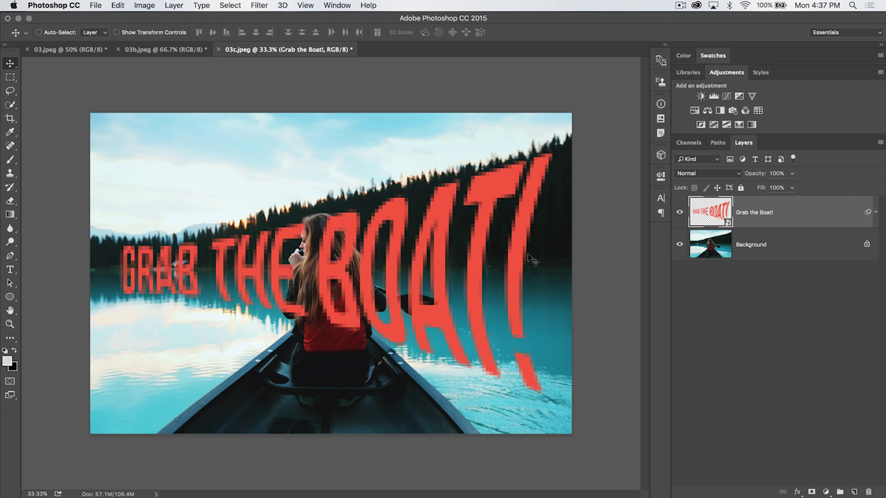
Inside the smart object's contents, change the text to 'GRAB THE BOATS!'.
double_click(712, 211)
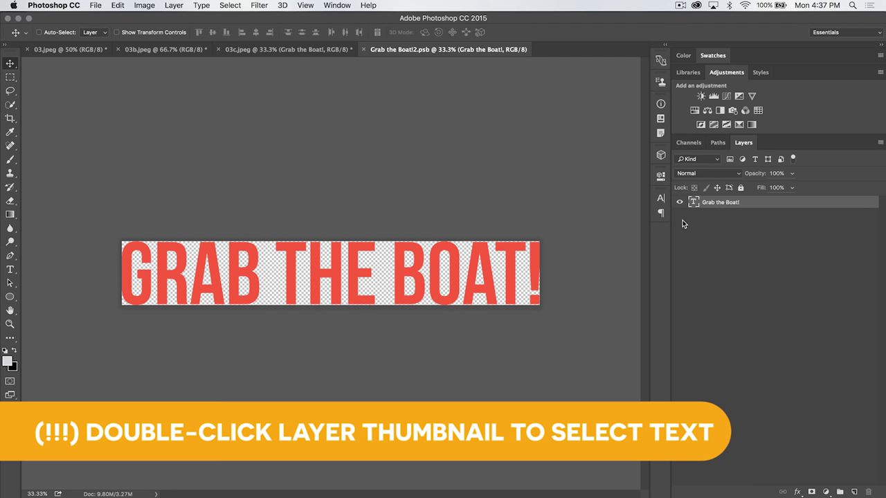
double_click(693, 202)
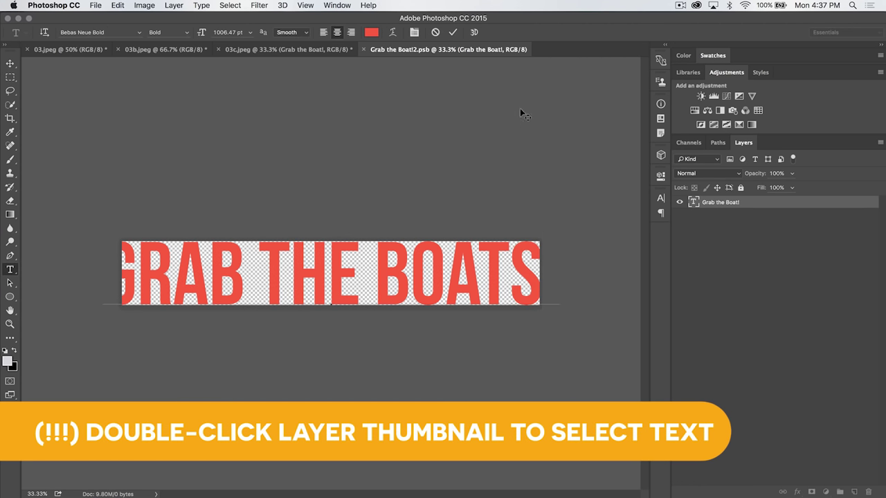
left_click(453, 32)
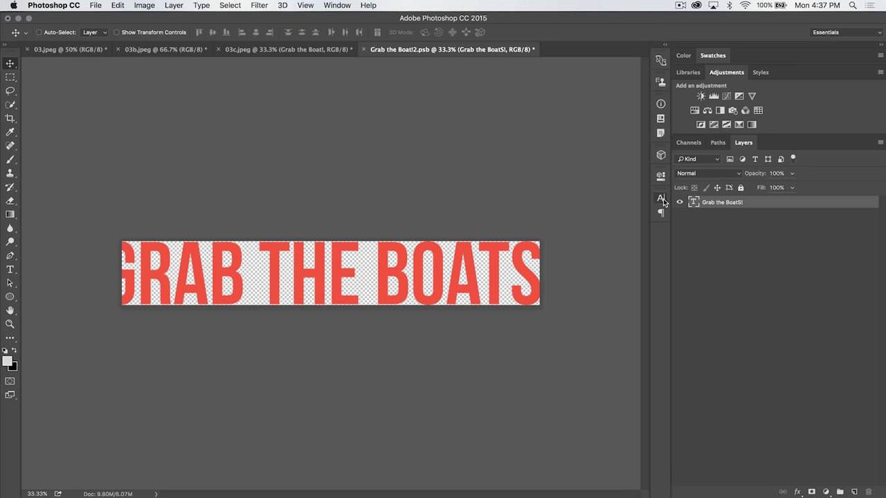
Set the text's font size to 915 pt in the Character panel.
left_click(661, 197)
left_click(574, 231)
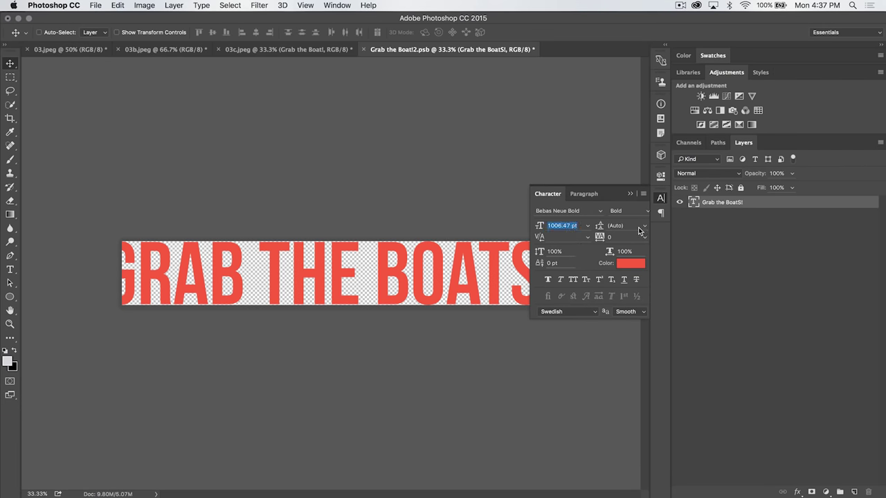
type("978.47")
key("Return")
type("875")
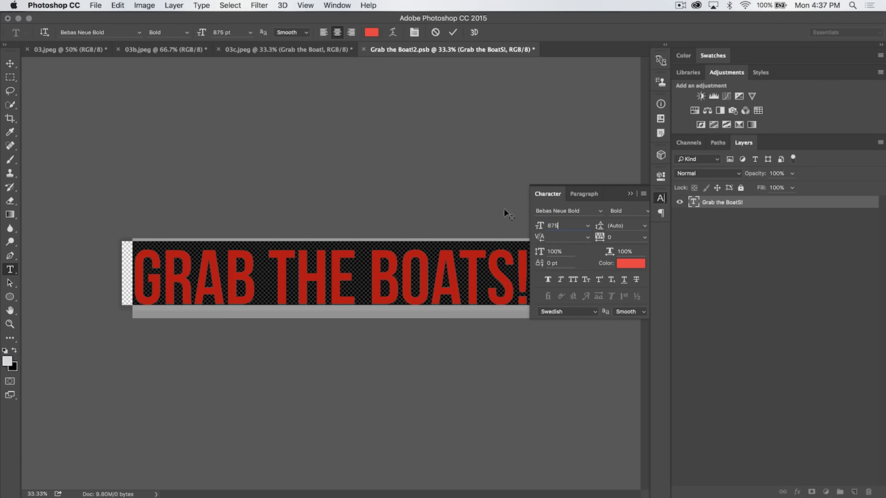
key("shift+Up")
key("shift+Up")
key("shift+Up")
key("shift+Up")
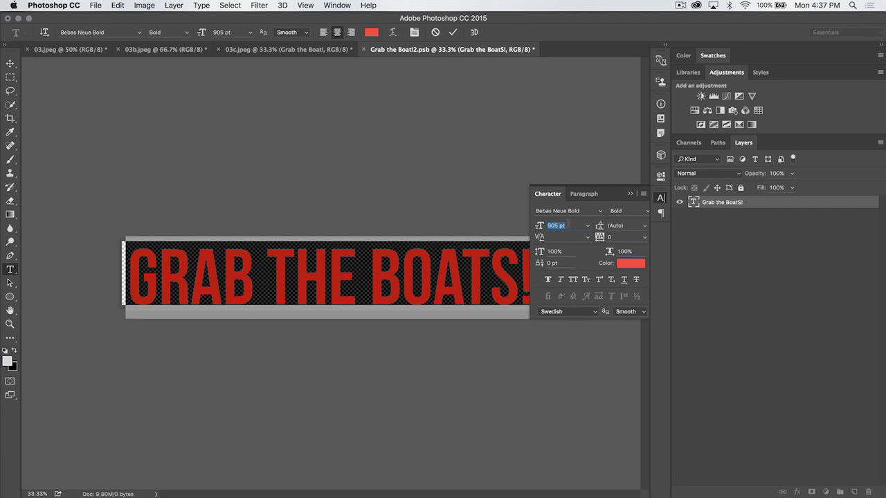
left_click(660, 200)
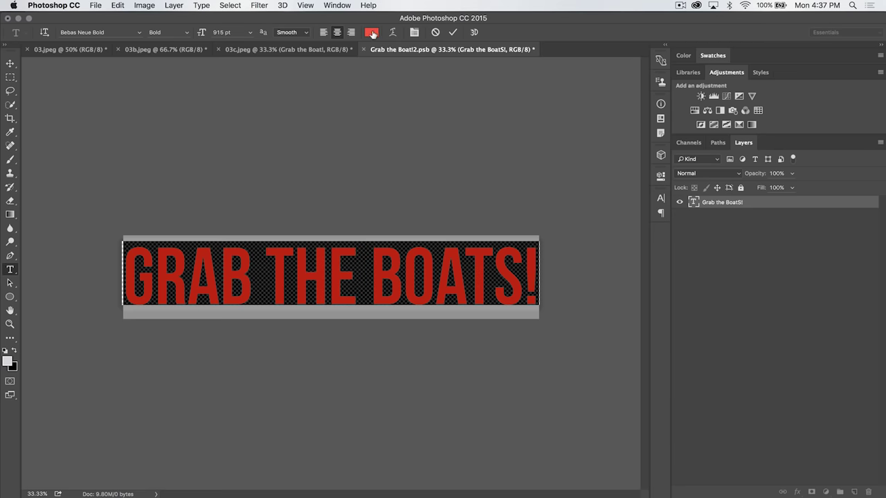
Change the text colour to bright green #31d81a.
left_click(371, 32)
left_click(743, 145)
left_click_drag(720, 90, 711, 72)
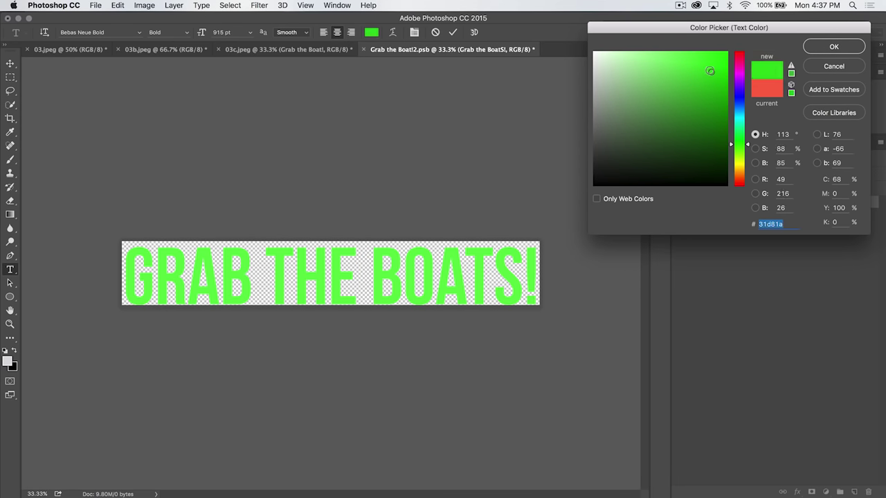
left_click(834, 46)
left_click(453, 32)
Save and close the .psb to update the canoe photo.
key("v")
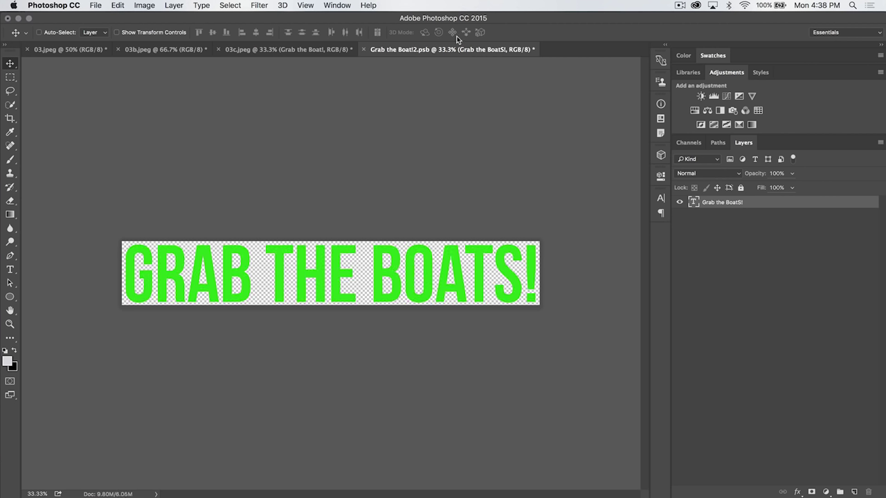
key("super+s")
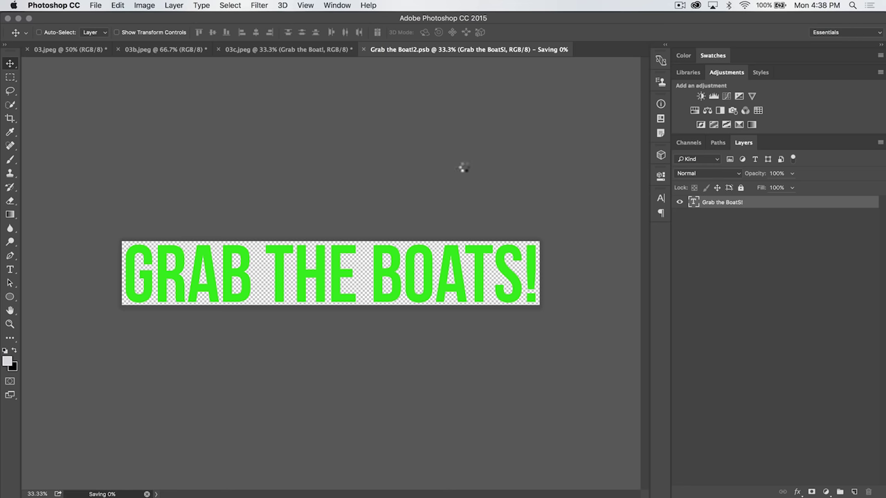
key("super+w")
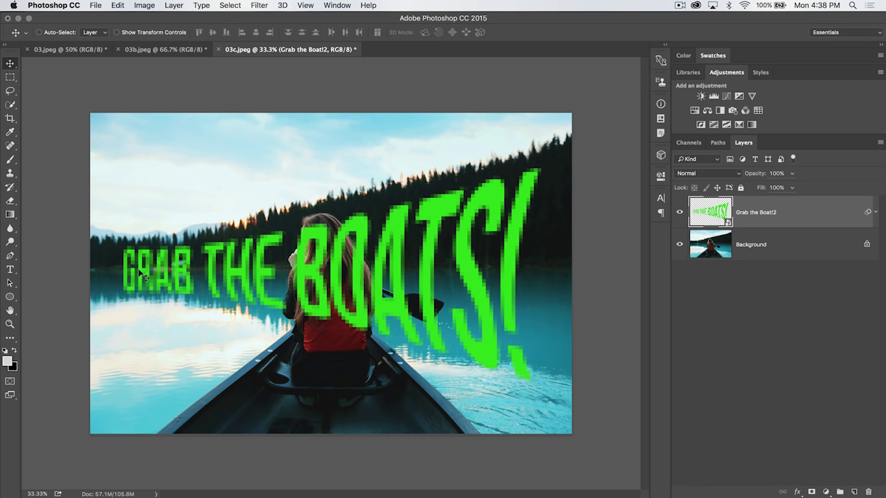
left_click(875, 209)
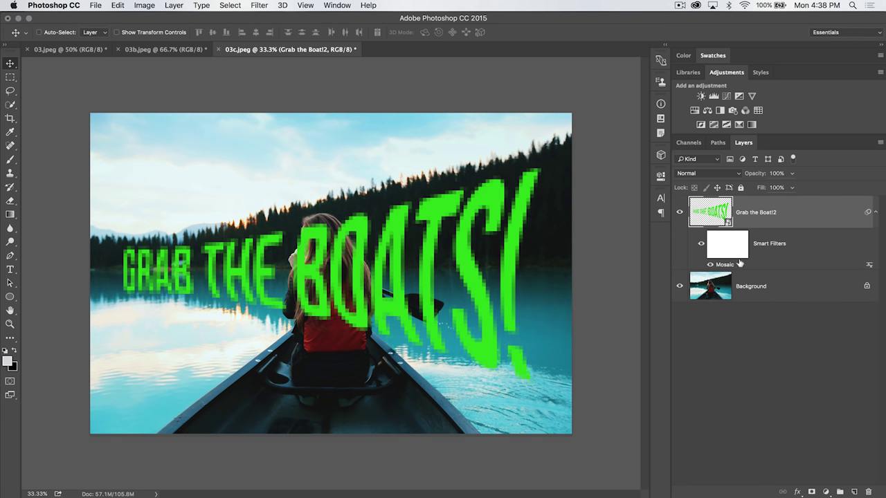
left_click(701, 246)
left_click(875, 212)
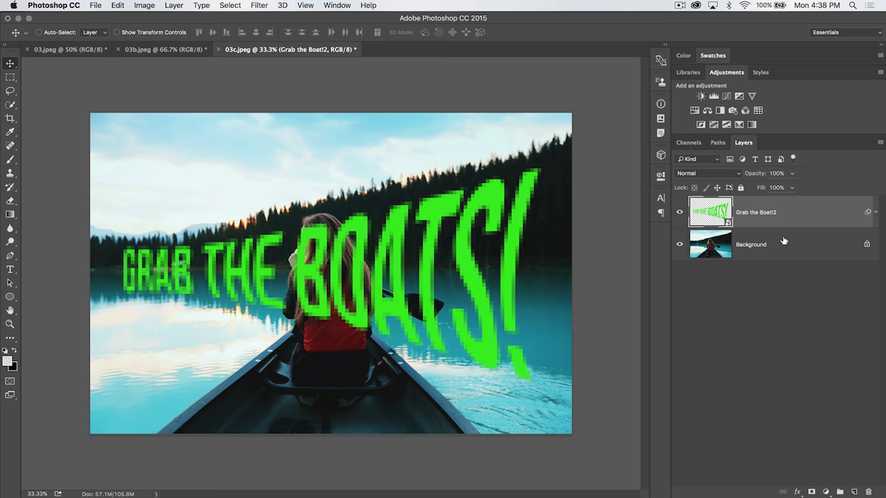
right_click(785, 207)
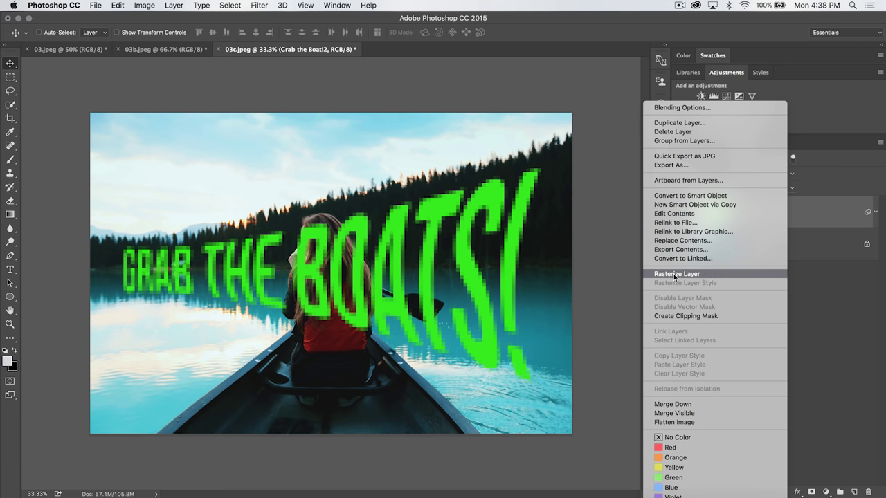
key("Escape")
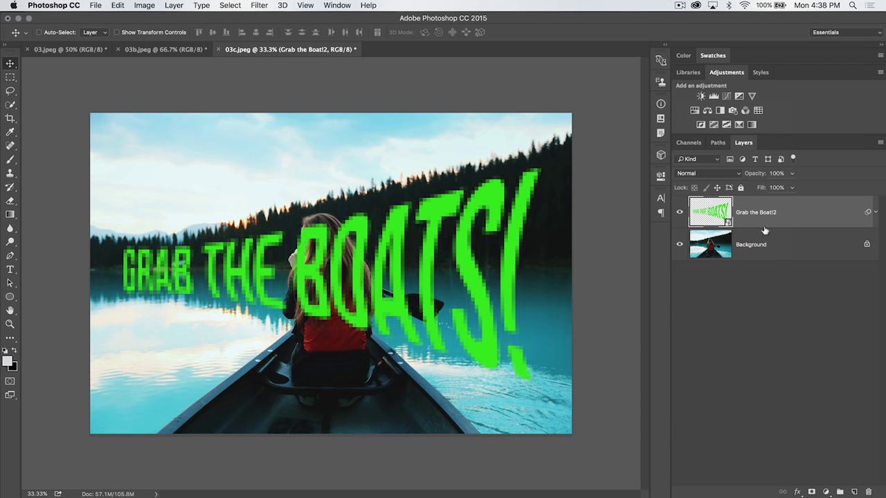